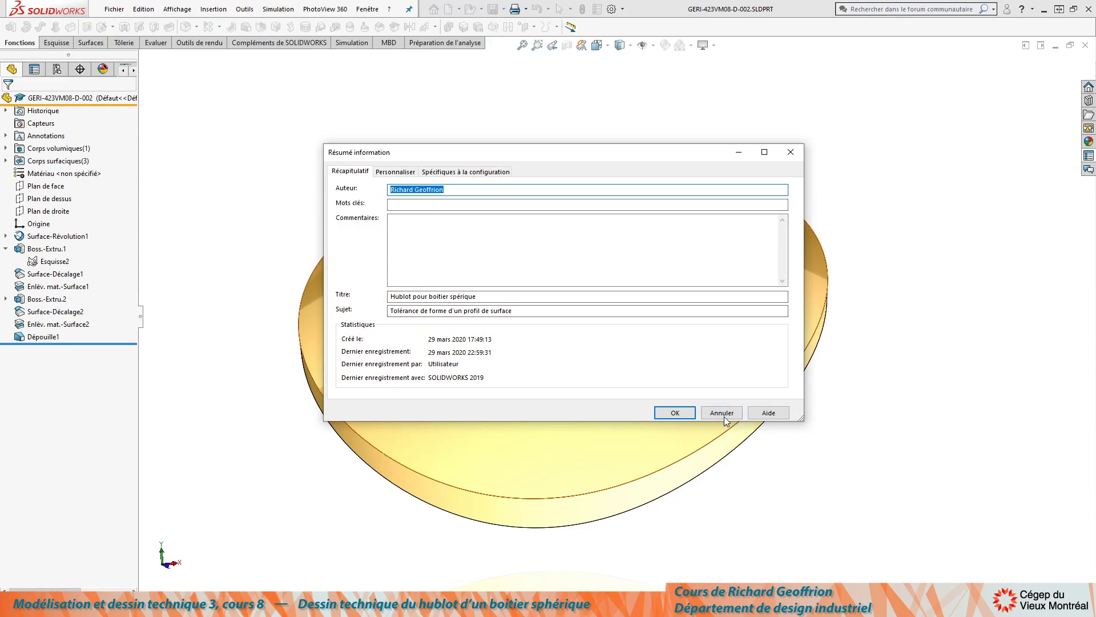
# Create a new drawing document from the Format A mm template
pyautogui.moveTo(463, 263); pyautogui.dragTo(372, 263, button='middle')
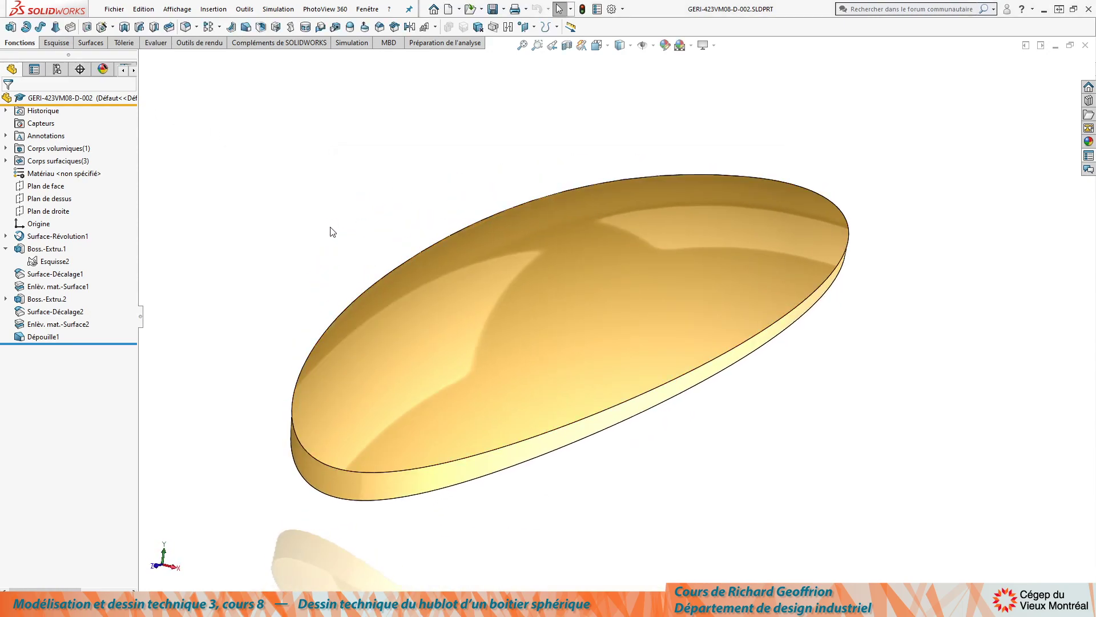
pyautogui.hotkey('ctrl', 'n')
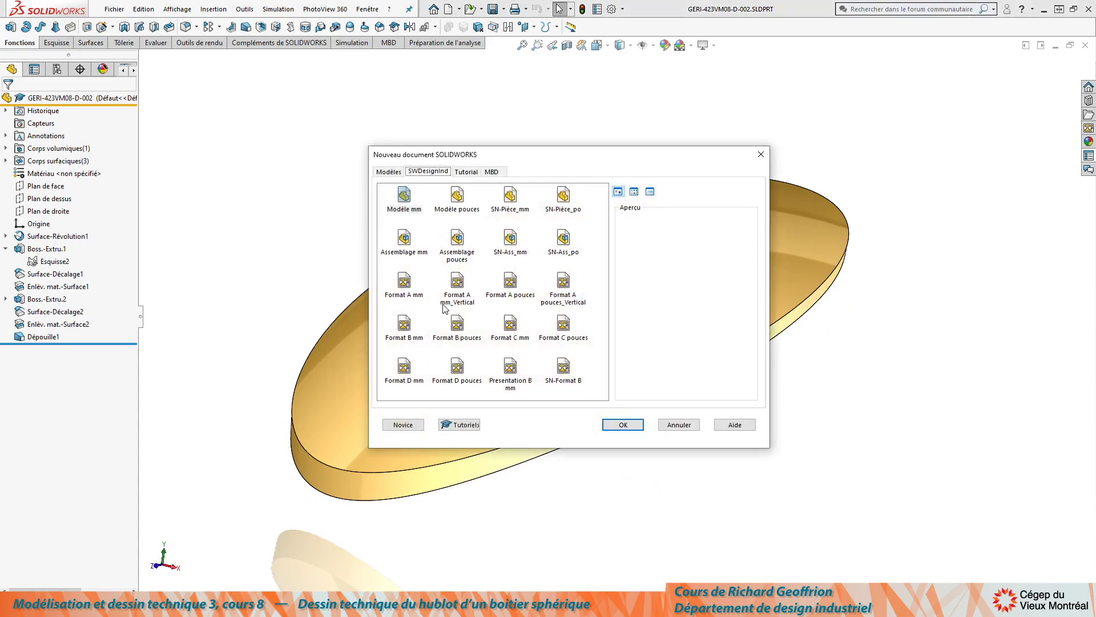
pyautogui.click(404, 282)
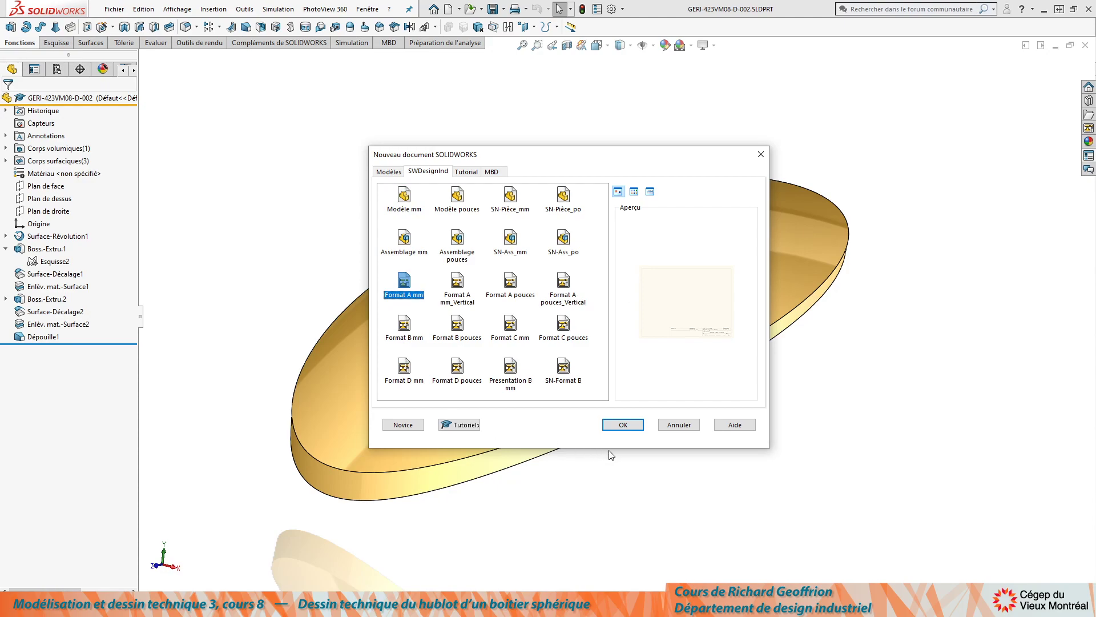
pyautogui.click(623, 424)
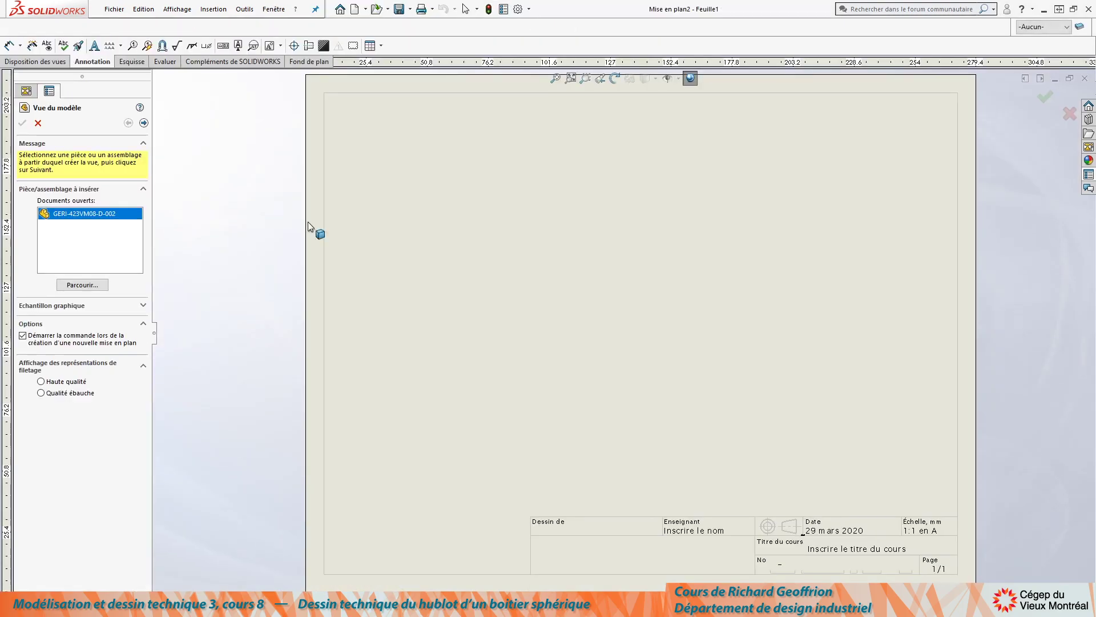
# Start a model view of part GERI-423VM08-D-002 and preview it in the top orientation
pyautogui.doubleClick(87, 215)
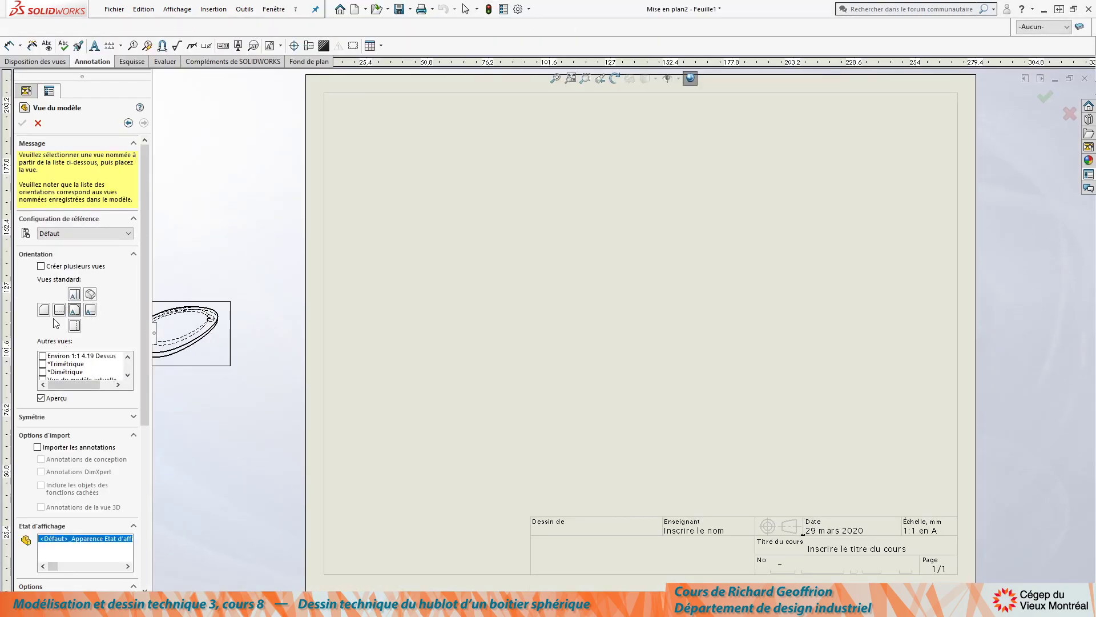
pyautogui.scroll(-2, 601, 261)
pyautogui.scroll(3, 602, 258)
pyautogui.scroll(-2, 634, 297)
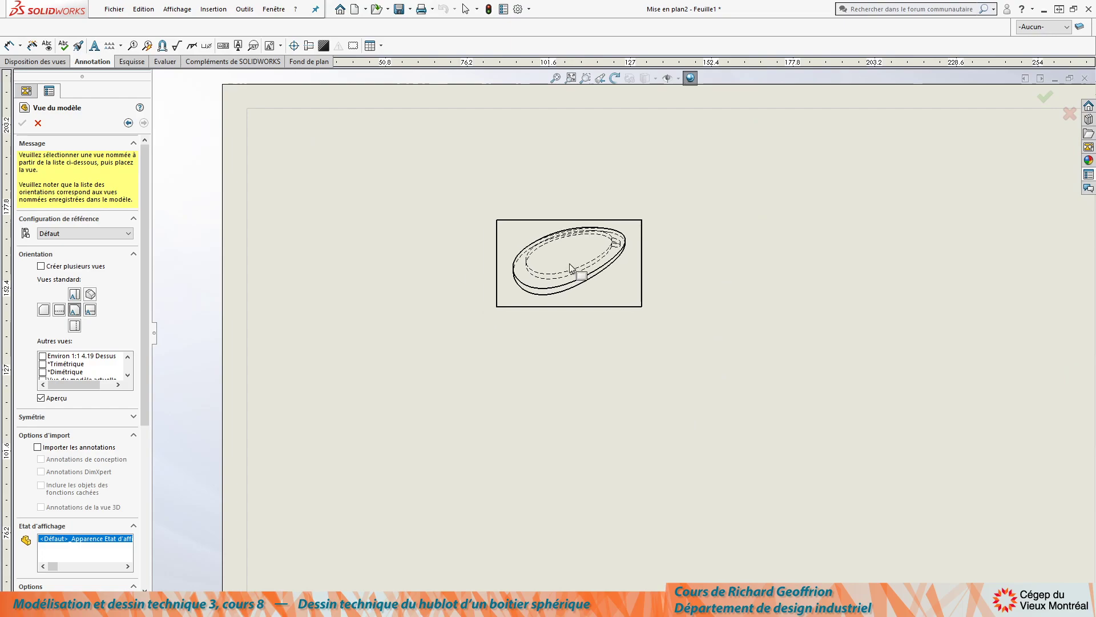
pyautogui.click(74, 294)
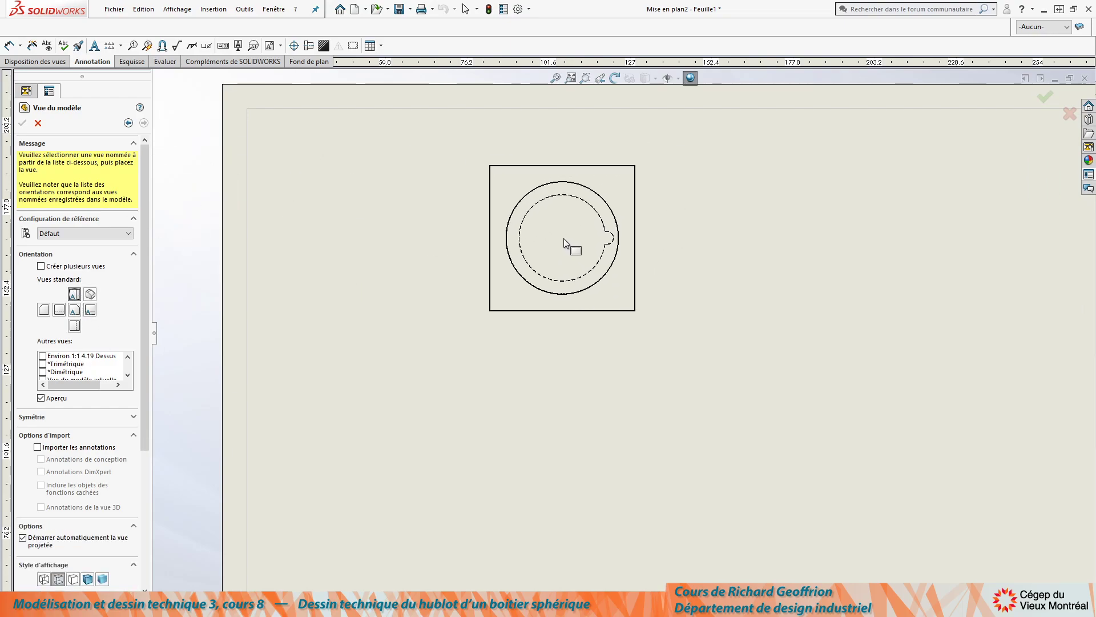
pyautogui.scroll(-2, 581, 237)
pyautogui.scroll(-3, 577, 239)
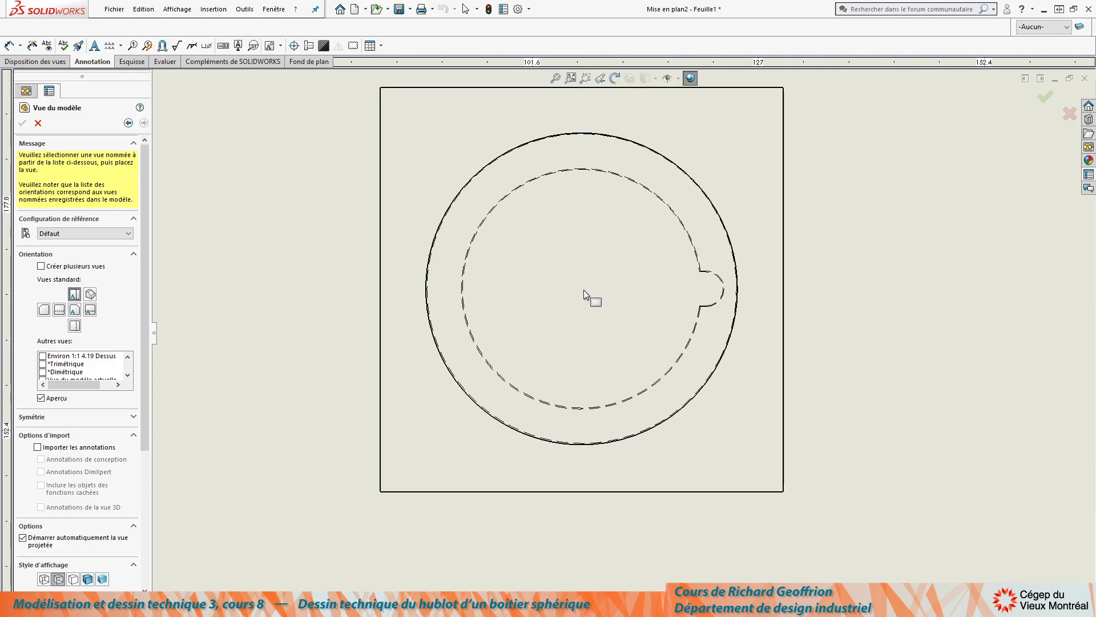
pyautogui.scroll(5, 588, 283)
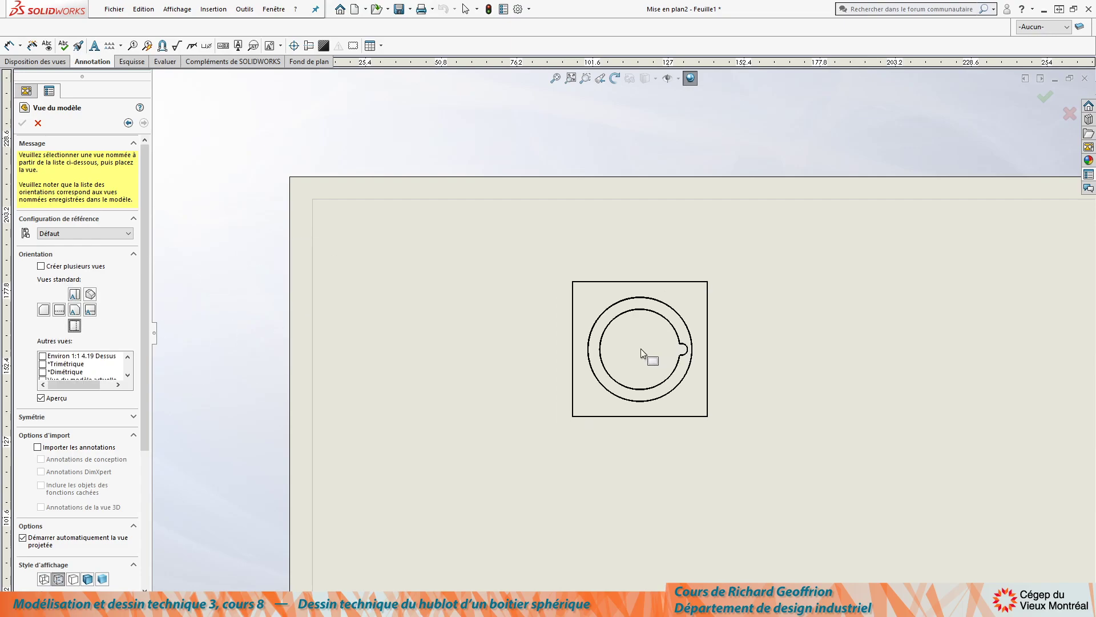
# Switch the model view to the bottom orientation and place it in the upper middle of the sheet
pyautogui.scroll(-4, 639, 346)
pyautogui.scroll(-2, 606, 275)
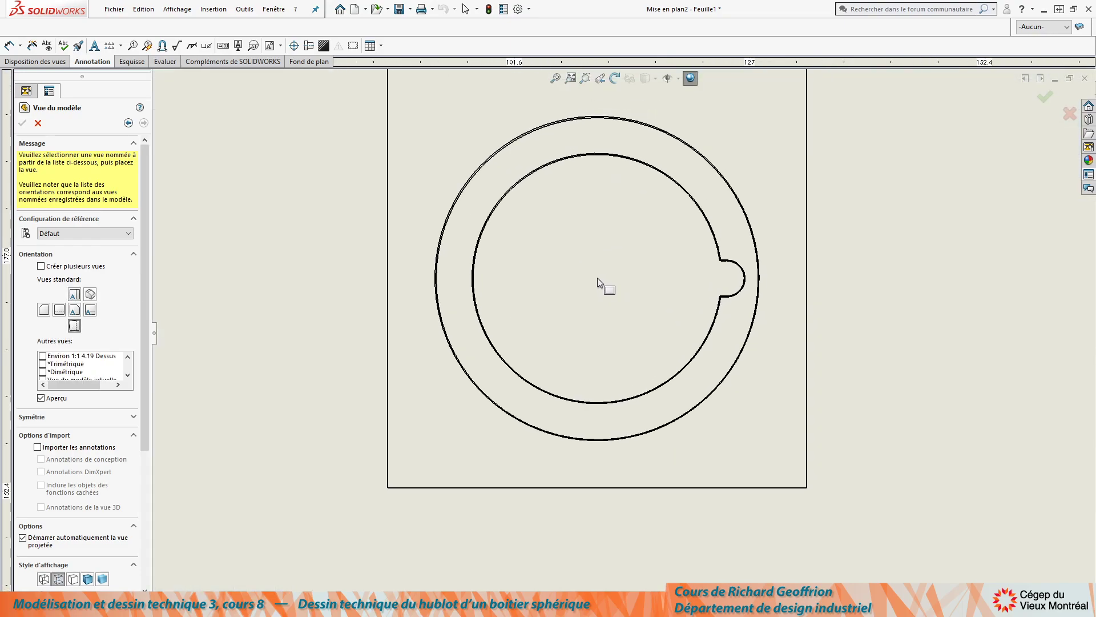
pyautogui.scroll(6, 597, 277)
pyautogui.scroll(2, 628, 333)
pyautogui.scroll(-2, 662, 341)
pyautogui.scroll(4, 656, 354)
pyautogui.click(652, 335)
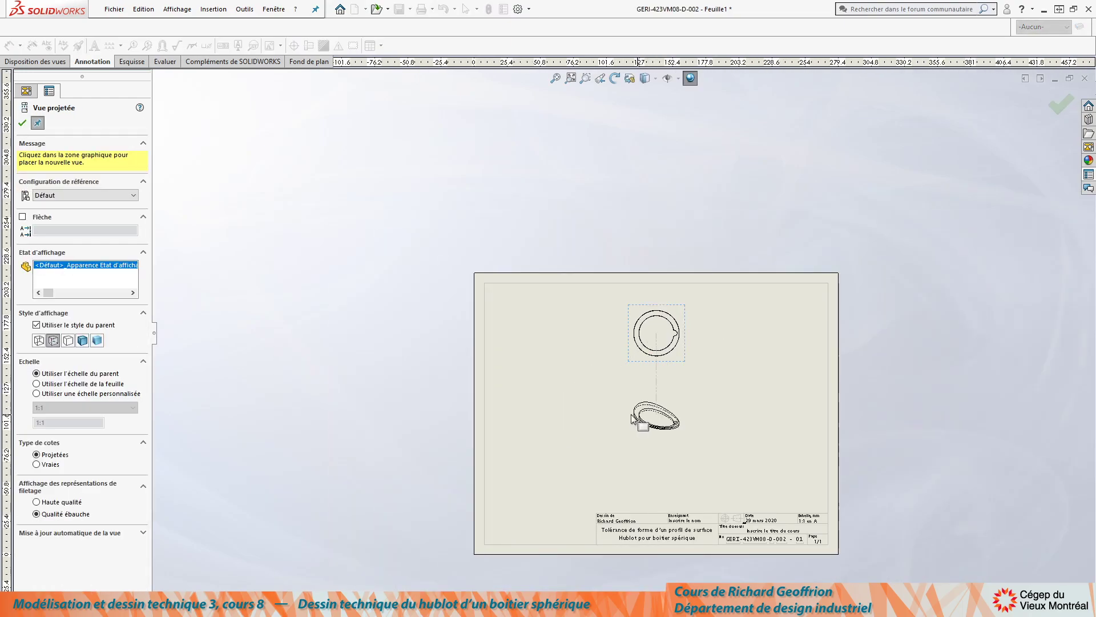
# Place a projected view directly below the bottom view and finish the Projected View command
pyautogui.scroll(-2, 665, 426)
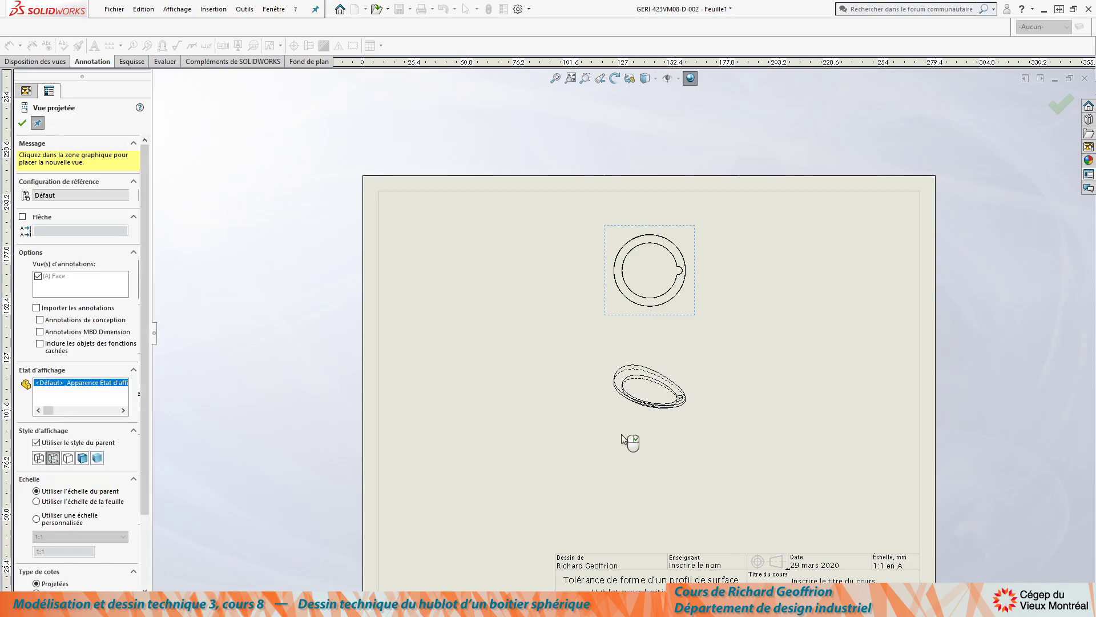
pyautogui.scroll(-4, 645, 403)
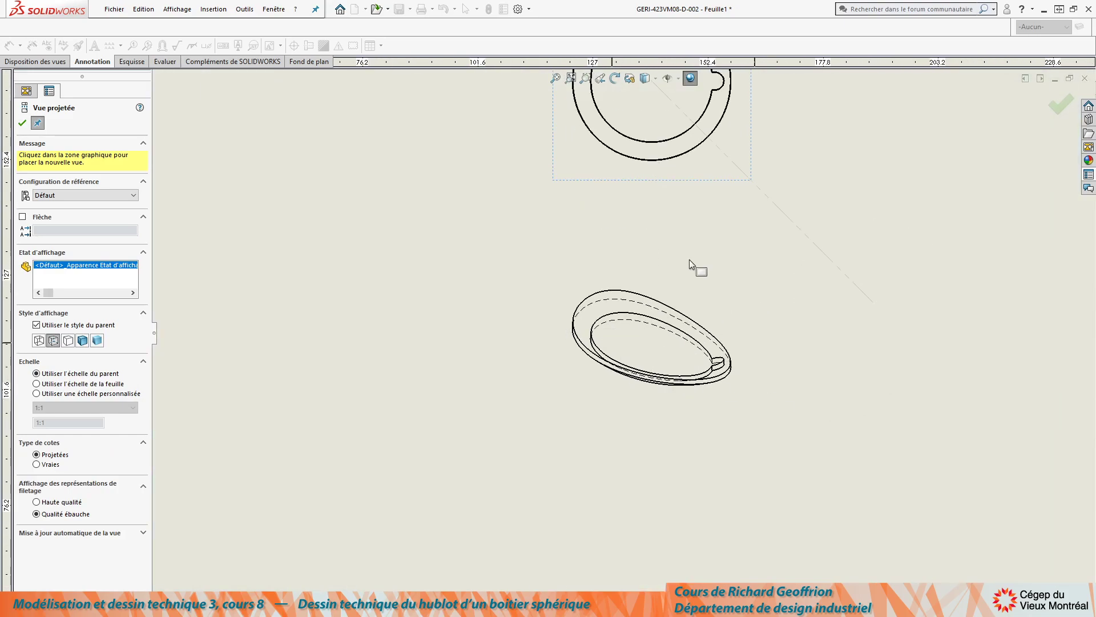
pyautogui.click(26, 123)
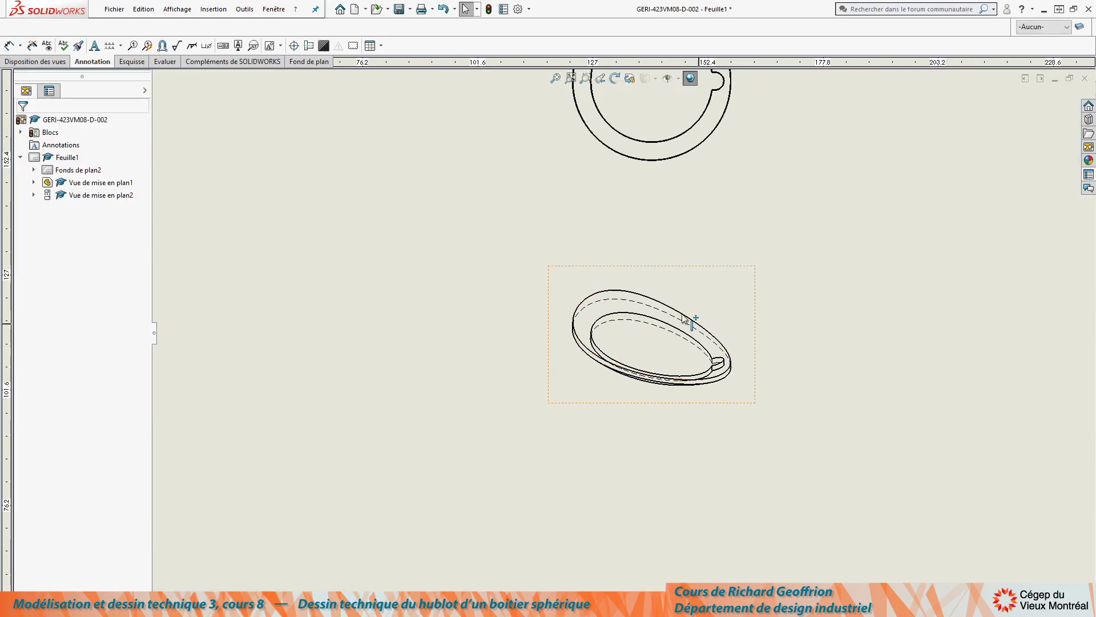
# Examine the two placed views and judge their size against the sheet and title block
pyautogui.click(741, 310)
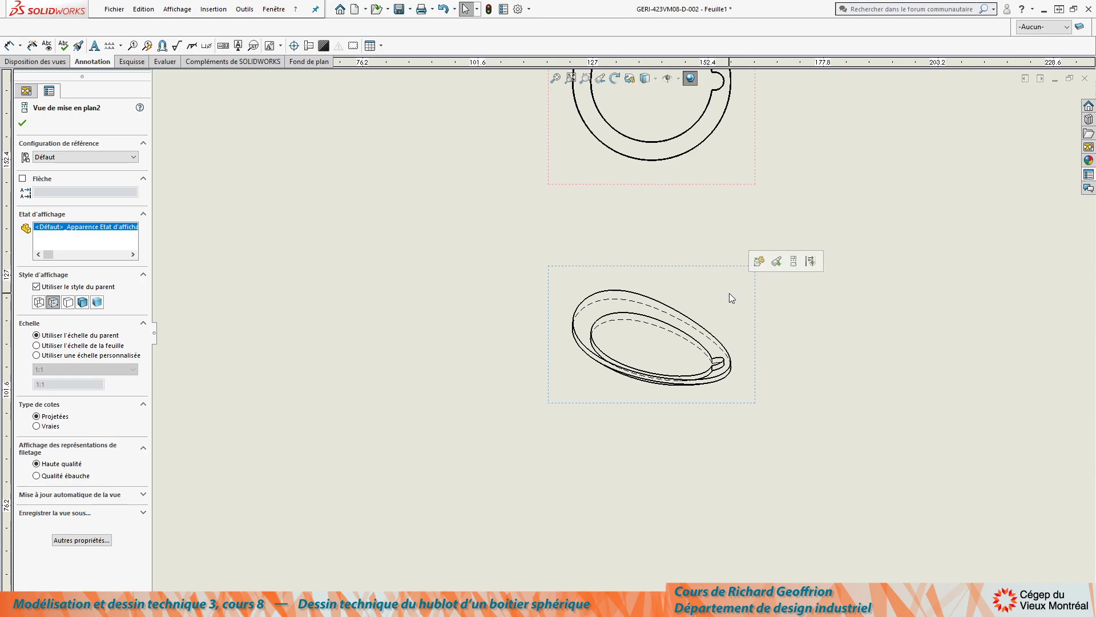
pyautogui.press('f')
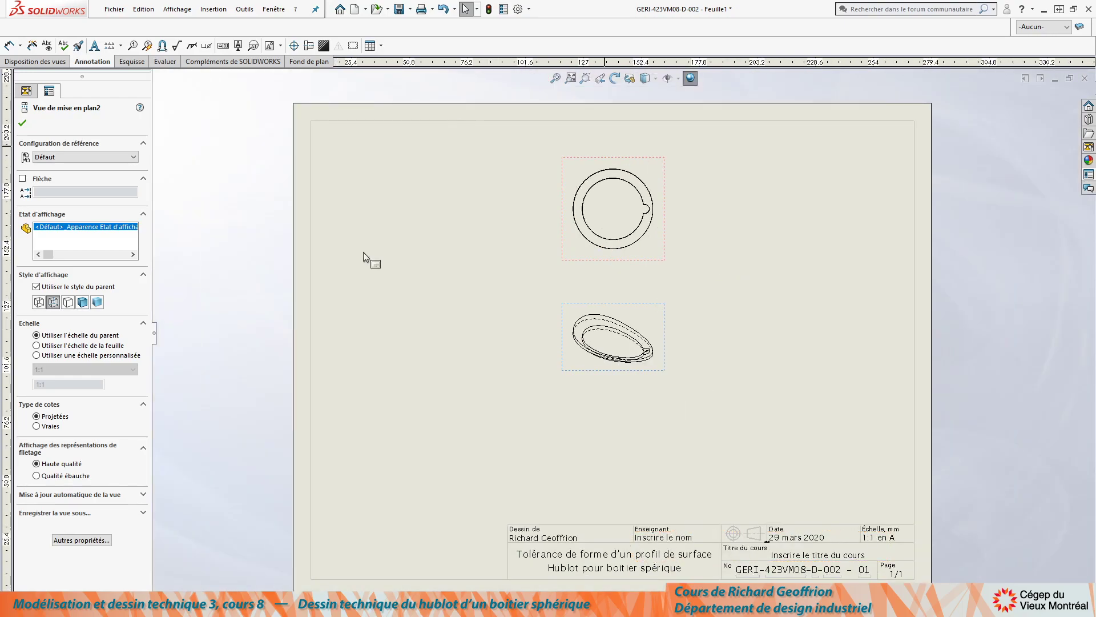
pyautogui.scroll(-1, 647, 241)
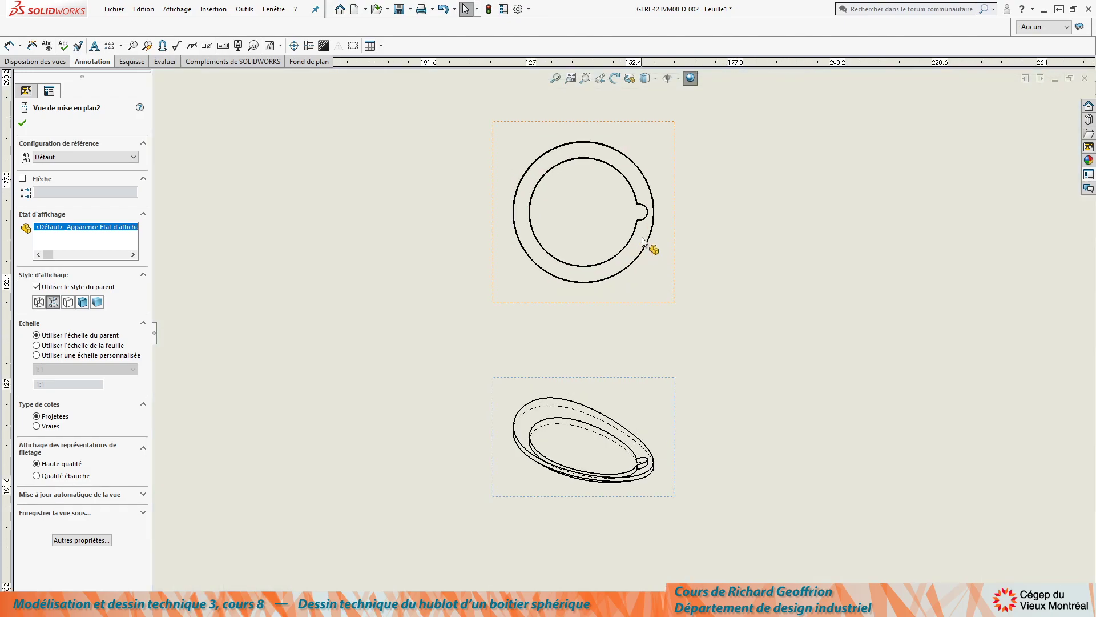
pyautogui.scroll(-3, 633, 251)
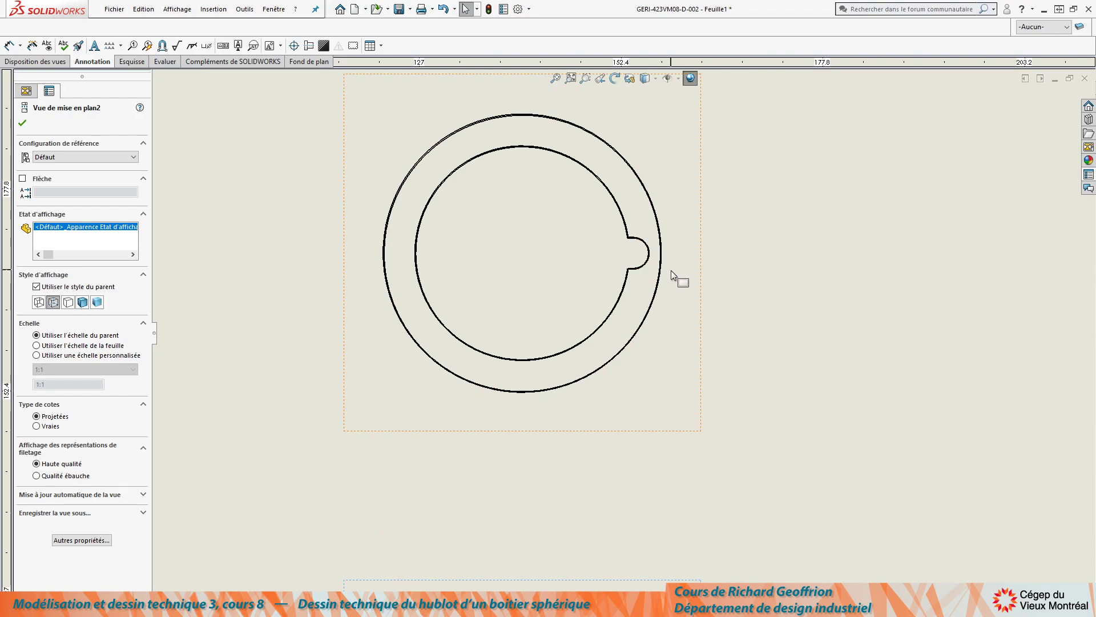
pyautogui.scroll(4, 670, 270)
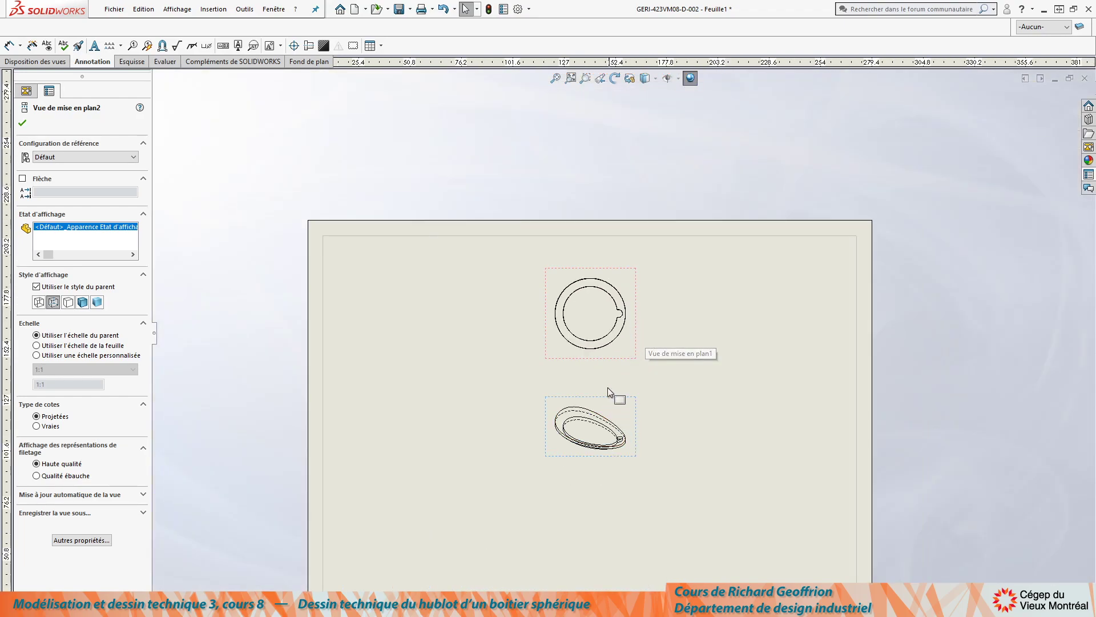
pyautogui.scroll(2, 628, 428)
pyautogui.scroll(-3, 644, 451)
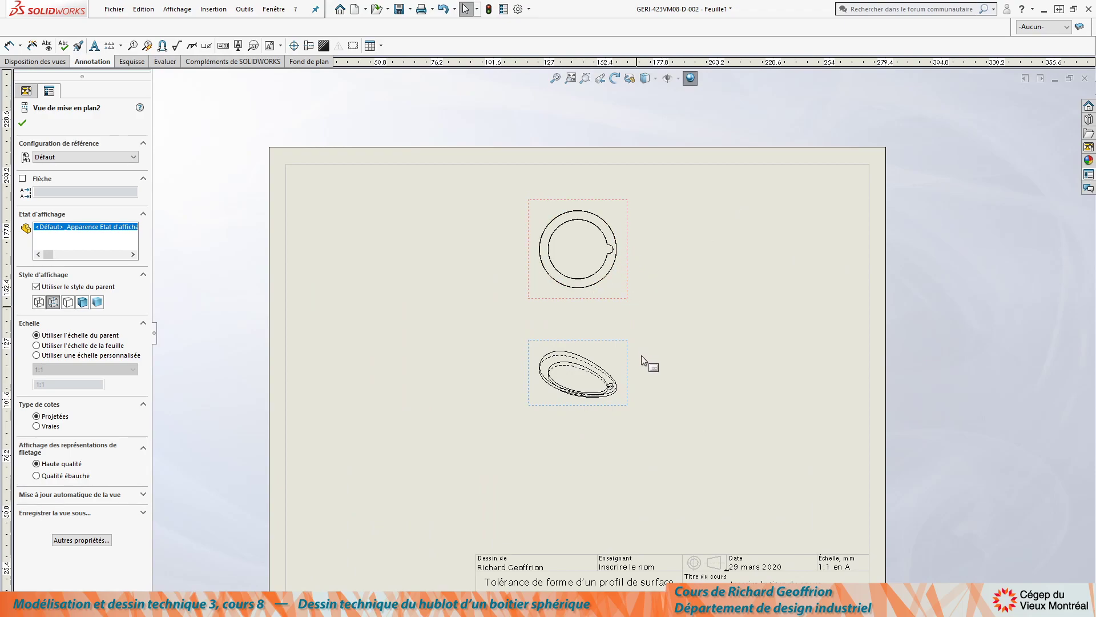
pyautogui.scroll(1, 656, 389)
pyautogui.scroll(-1, 696, 446)
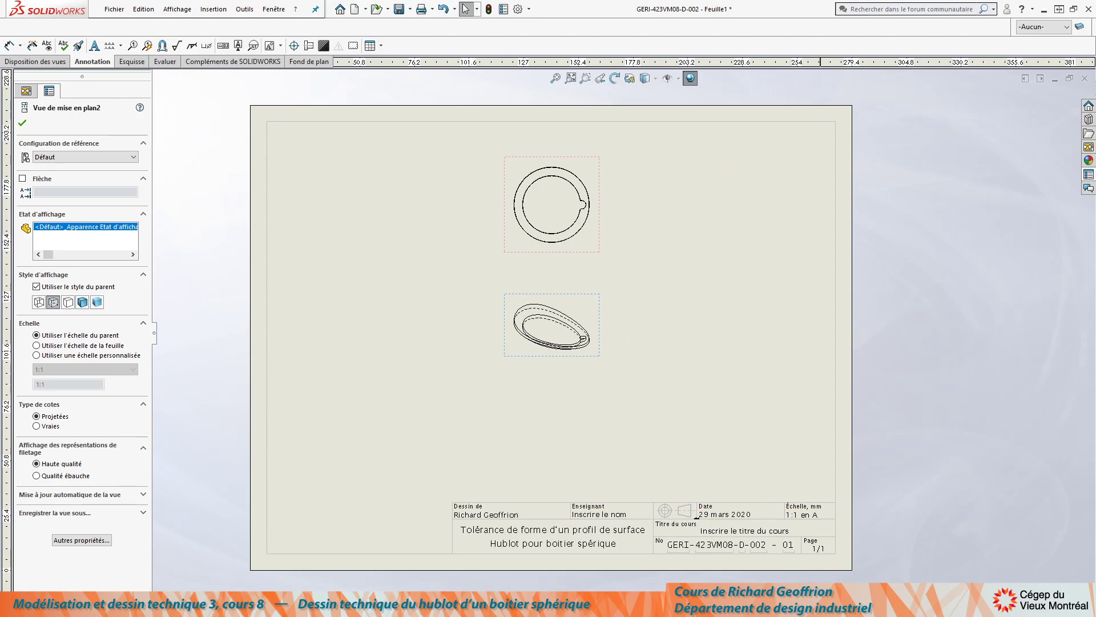
# Try sheet scales of 5:1 and 2:1, moving the projected view further down the sheet
pyautogui.click(908, 610)
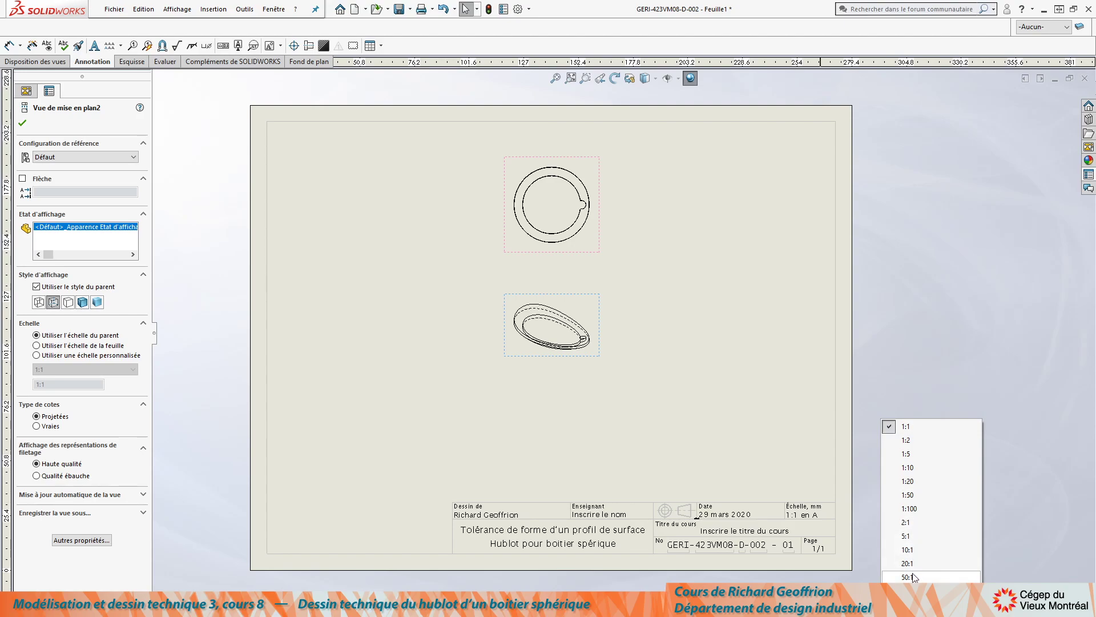
pyautogui.click(907, 523)
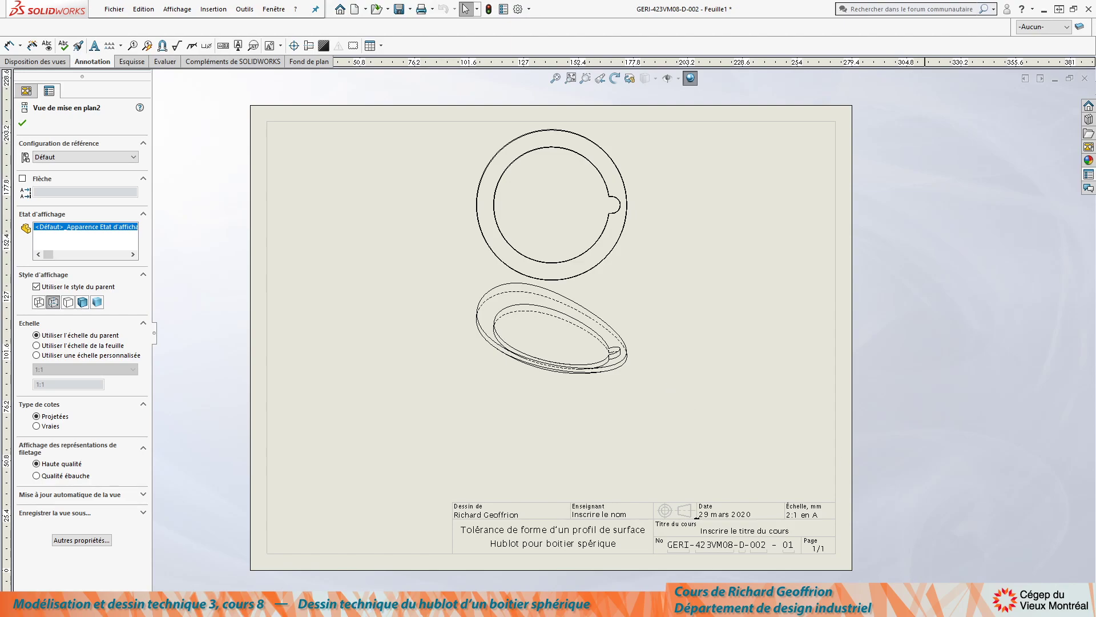
pyautogui.click(919, 536)
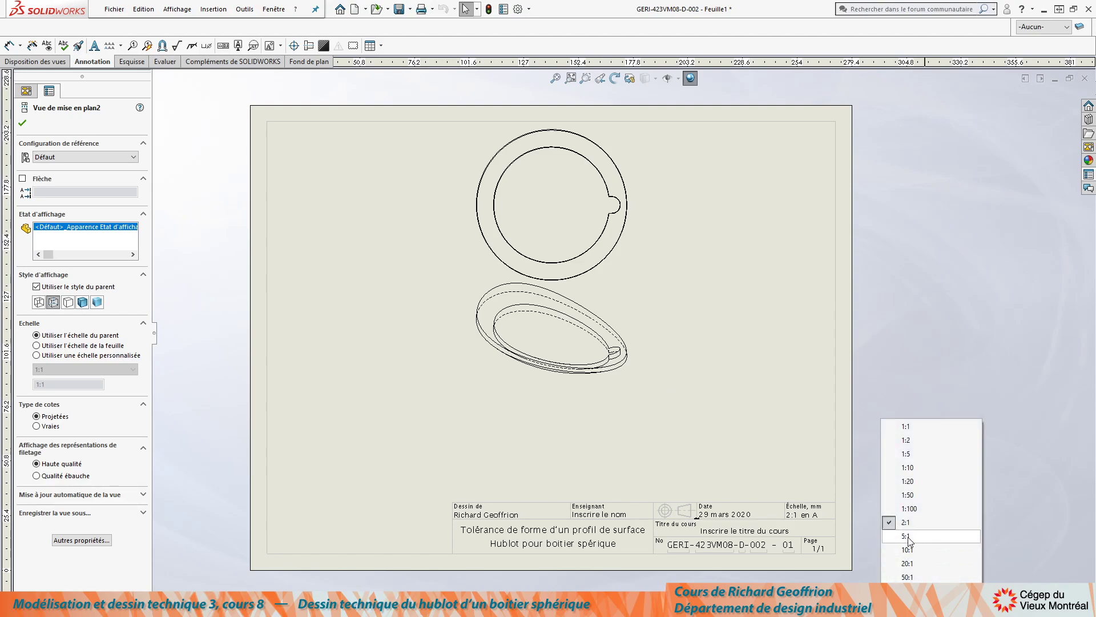
pyautogui.click(920, 550)
pyautogui.moveTo(761, 406)
pyautogui.mouseDown()
pyautogui.moveTo(778, 487)
pyautogui.moveTo(717, 455)
pyautogui.moveTo(731, 435)
pyautogui.mouseUp()
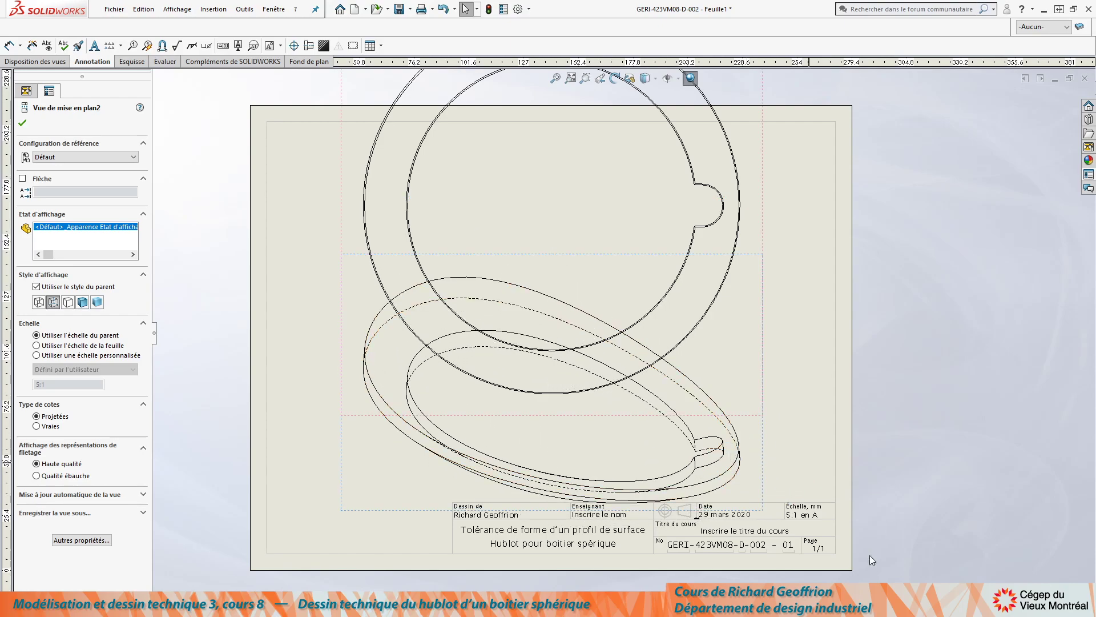
pyautogui.click(896, 610)
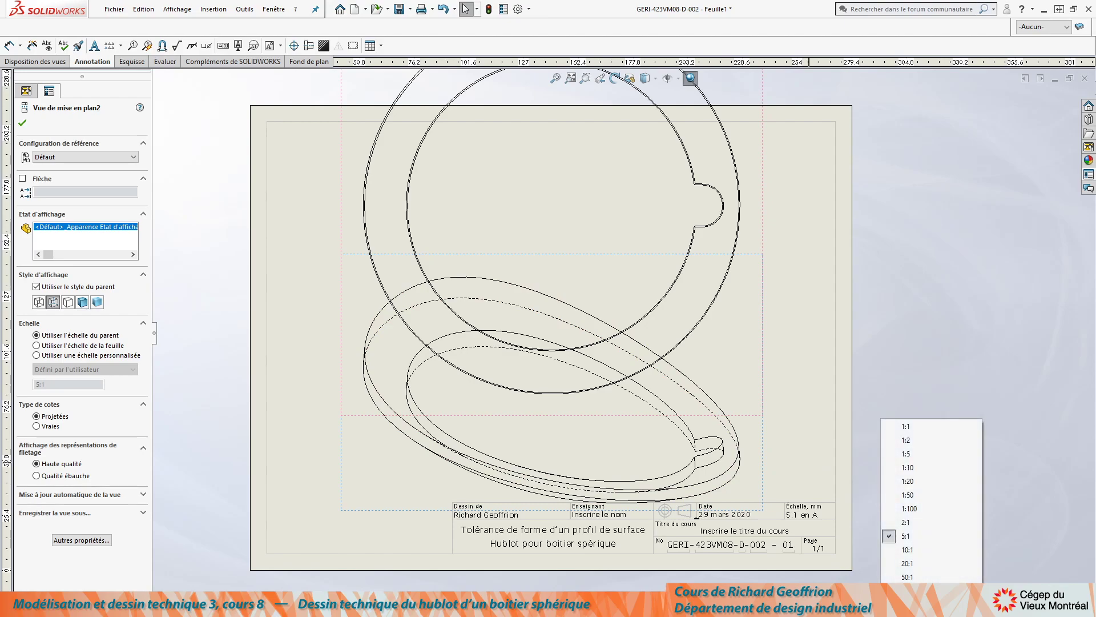
pyautogui.click(913, 523)
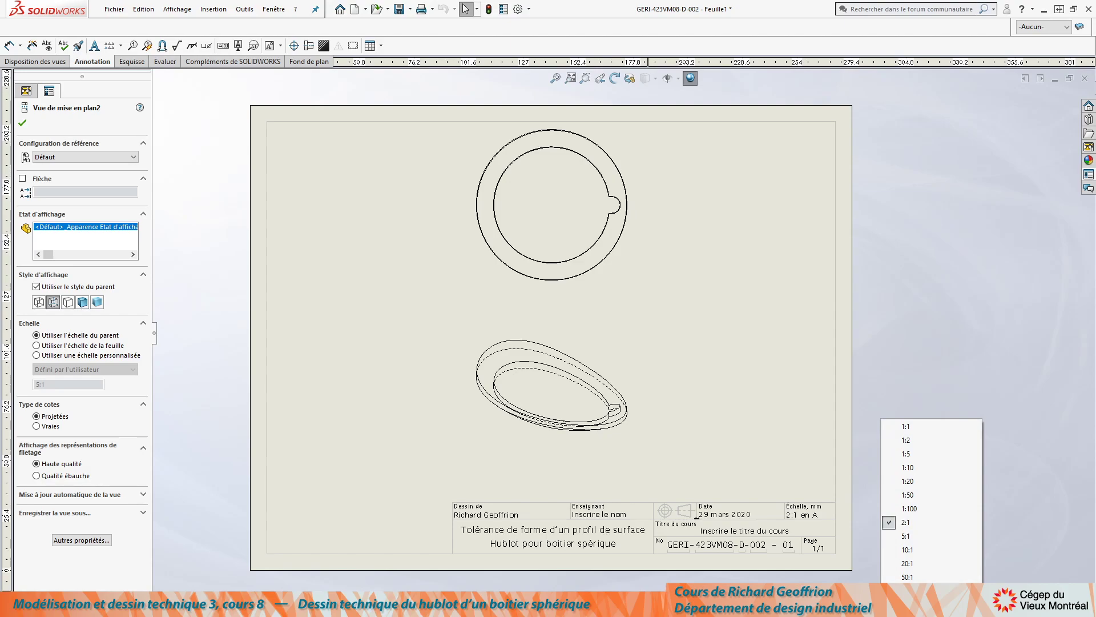
# Set a custom sheet scale of 3:1 in the sheet properties
pyautogui.click(920, 590)
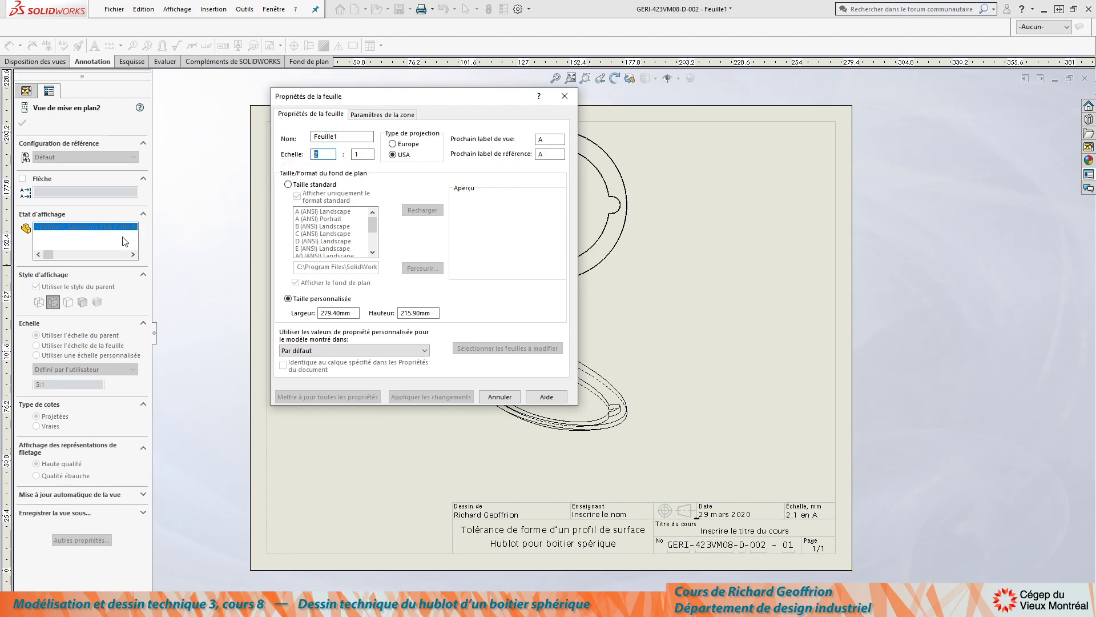
pyautogui.write('3')
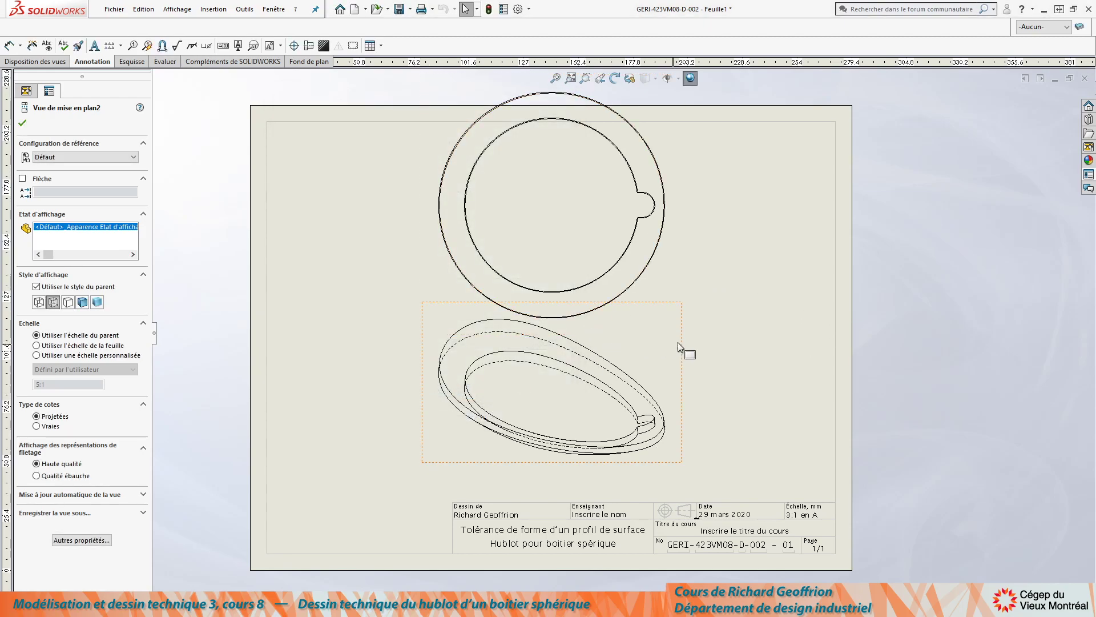
# Reposition the bottom view and its projected view so both circles and ellipses sit further down and to the right on the sheet
pyautogui.moveTo(683, 337); pyautogui.dragTo(698, 347)
pyautogui.moveTo(681, 225); pyautogui.dragTo(762, 234)
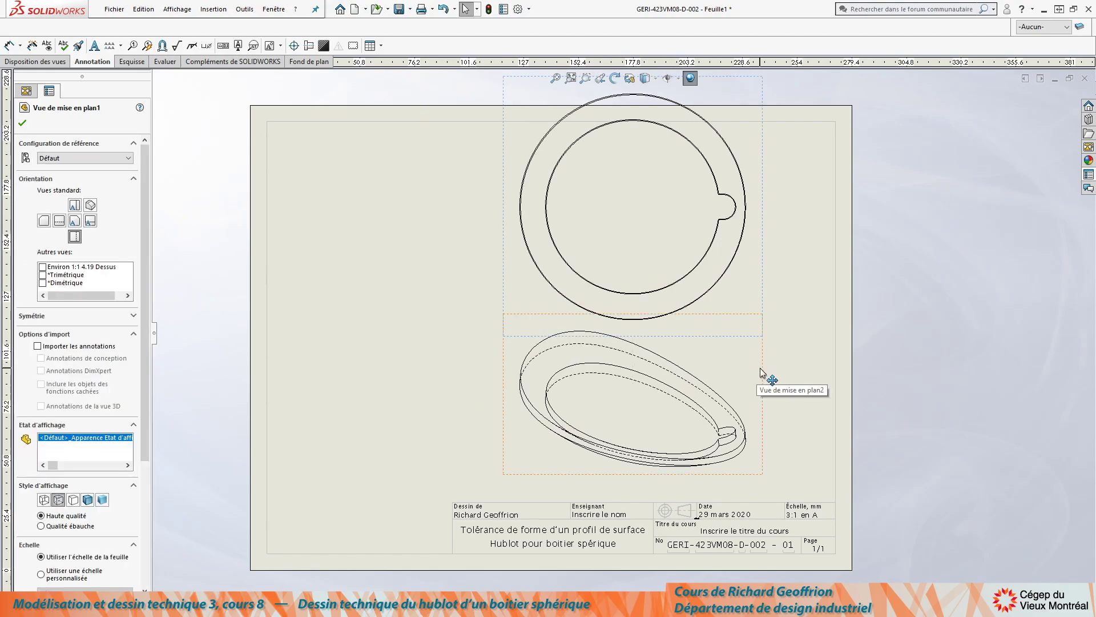
pyautogui.moveTo(762, 374); pyautogui.dragTo(765, 415)
pyautogui.moveTo(761, 310); pyautogui.dragTo(725, 422)
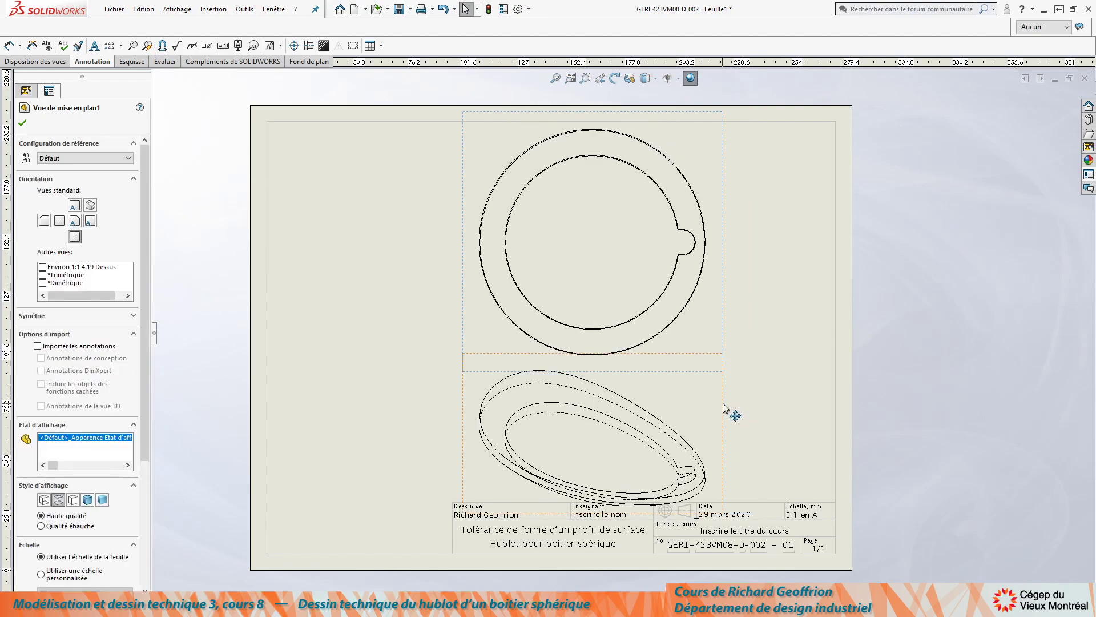
# Delete the projected view and move the remaining bottom view slightly up the sheet
pyautogui.click(722, 411)
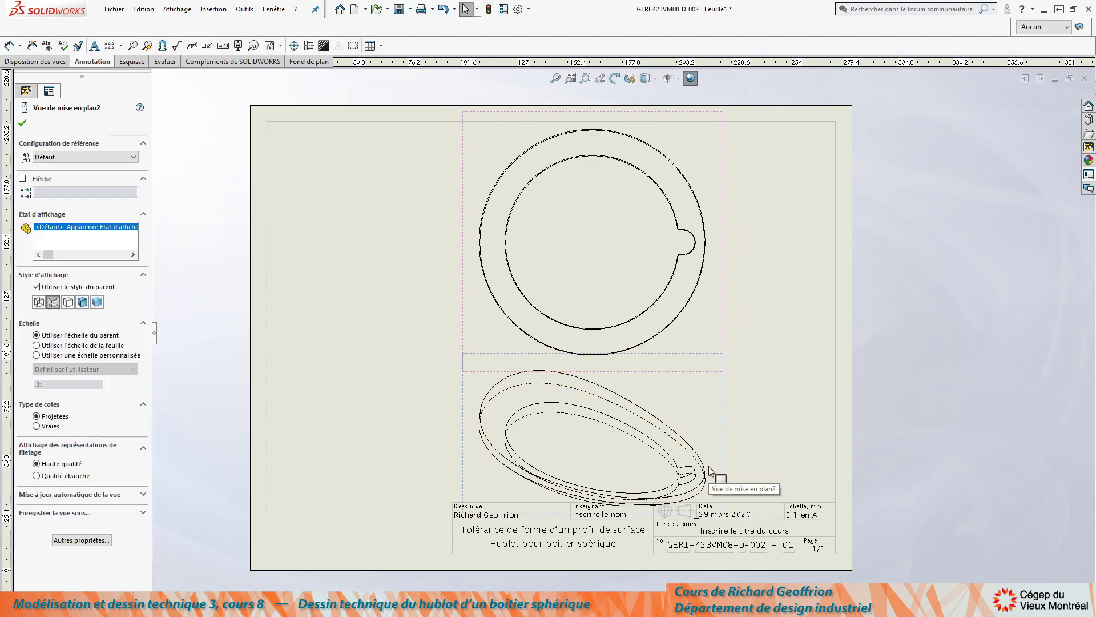
pyautogui.press('Delete')
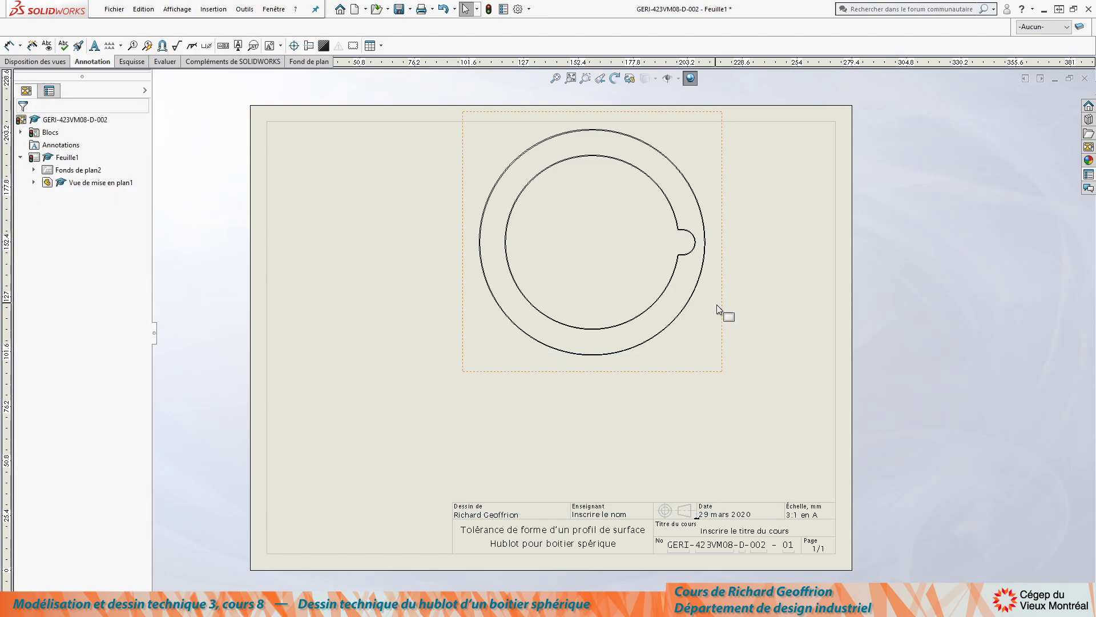
pyautogui.moveTo(722, 306); pyautogui.dragTo(720, 283)
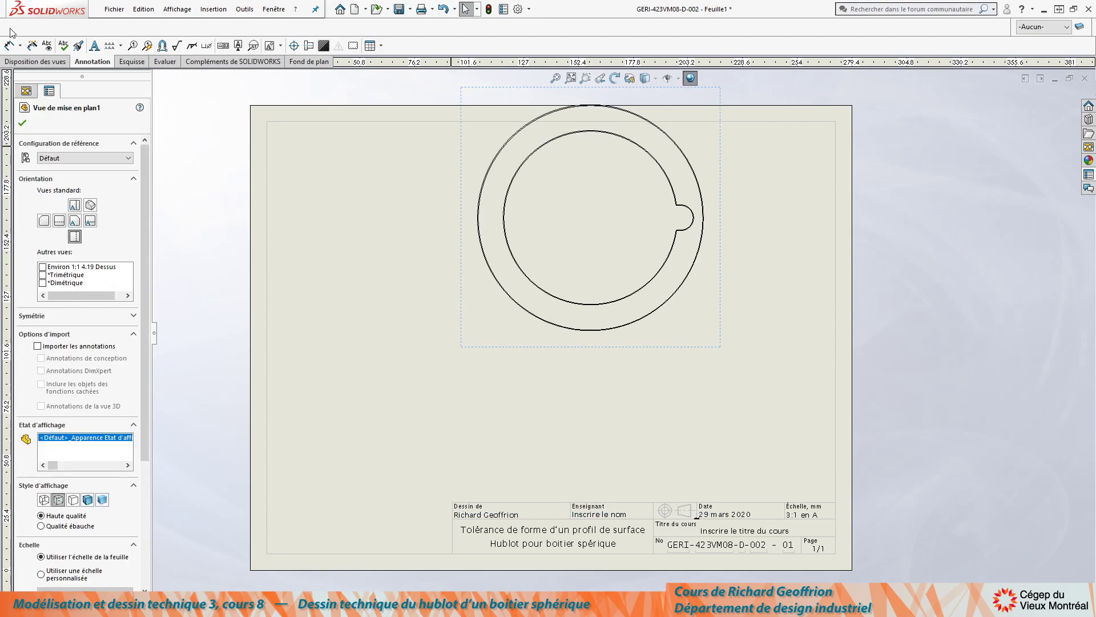
pyautogui.scroll(-2, 690, 218)
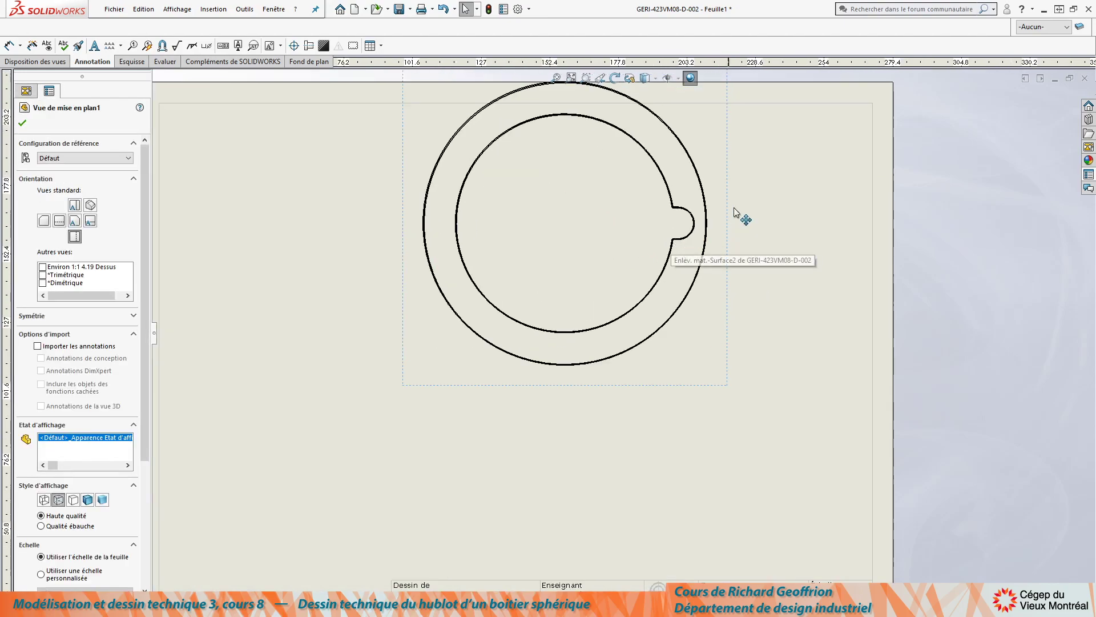
pyautogui.click(32, 62)
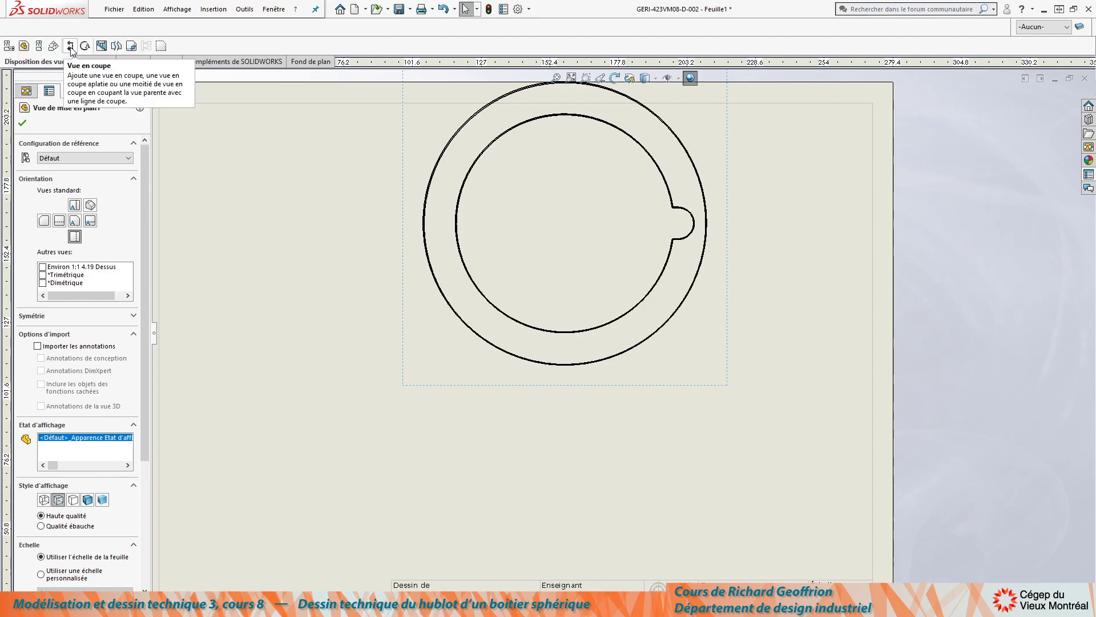
pyautogui.click(430, 272)
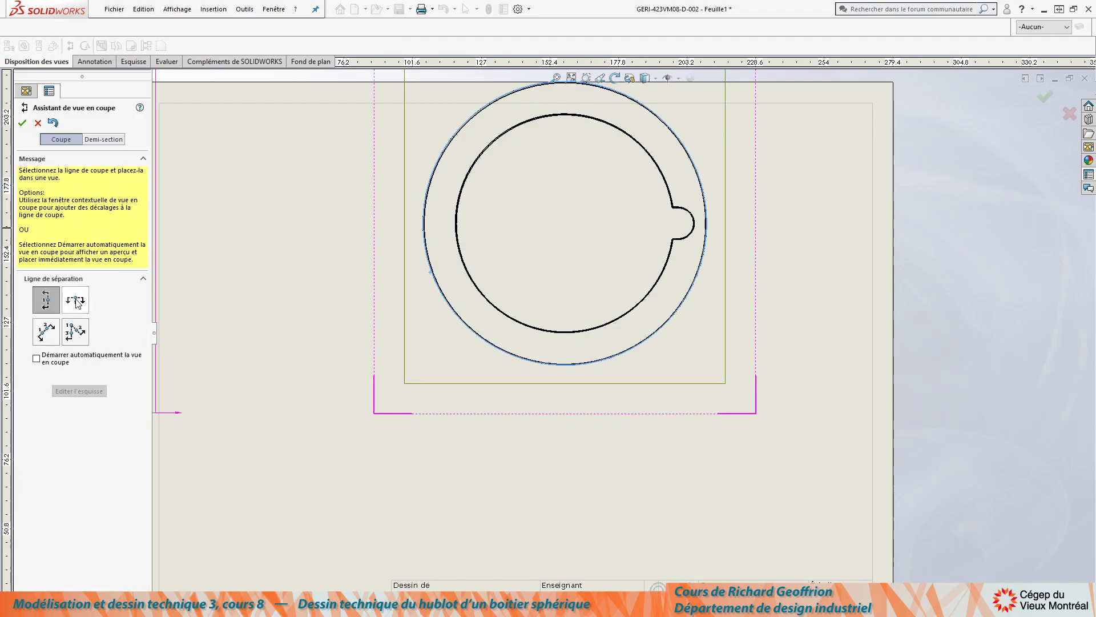
pyautogui.click(75, 300)
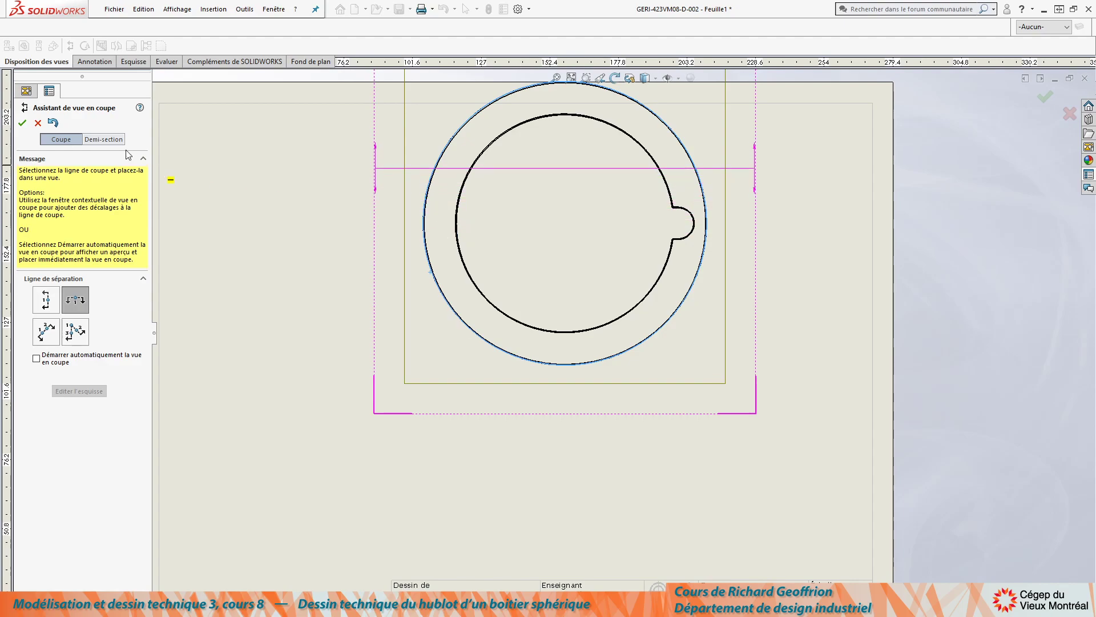
pyautogui.click(23, 123)
pyautogui.scroll(2, 534, 250)
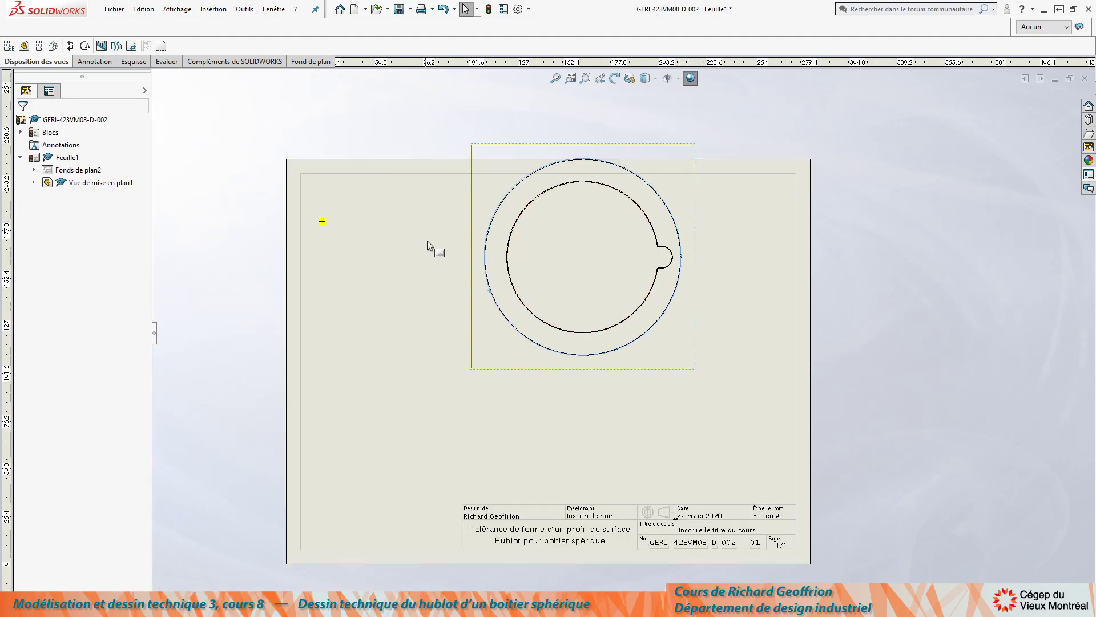
pyautogui.click(363, 246)
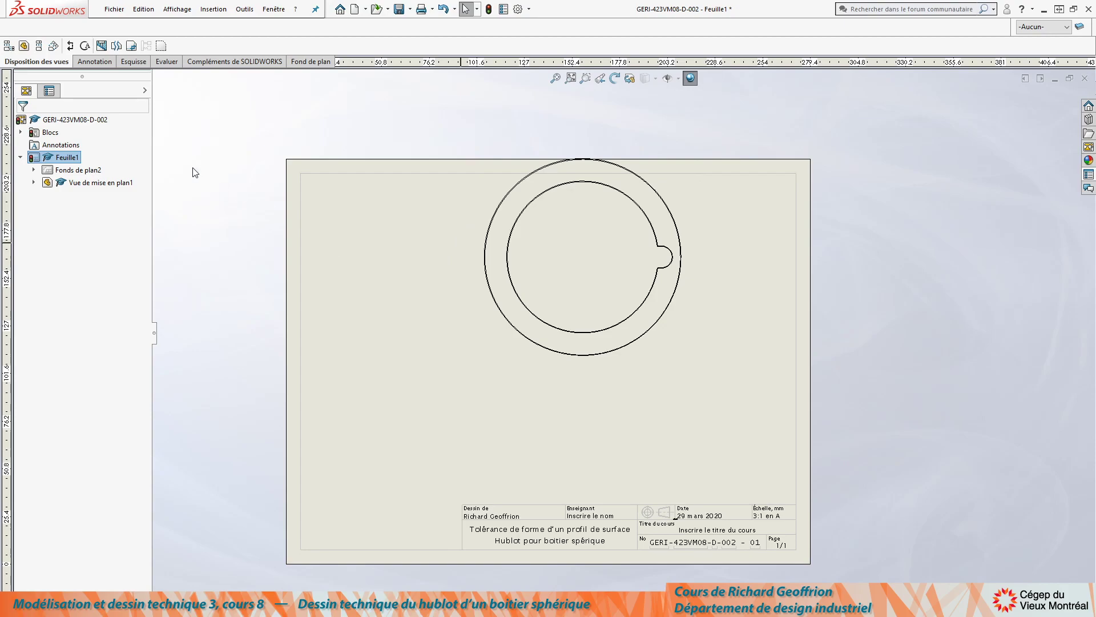
# Show the sketch Esquisse2 of Boss.-Extru.1 in the bottom view
pyautogui.click(479, 207)
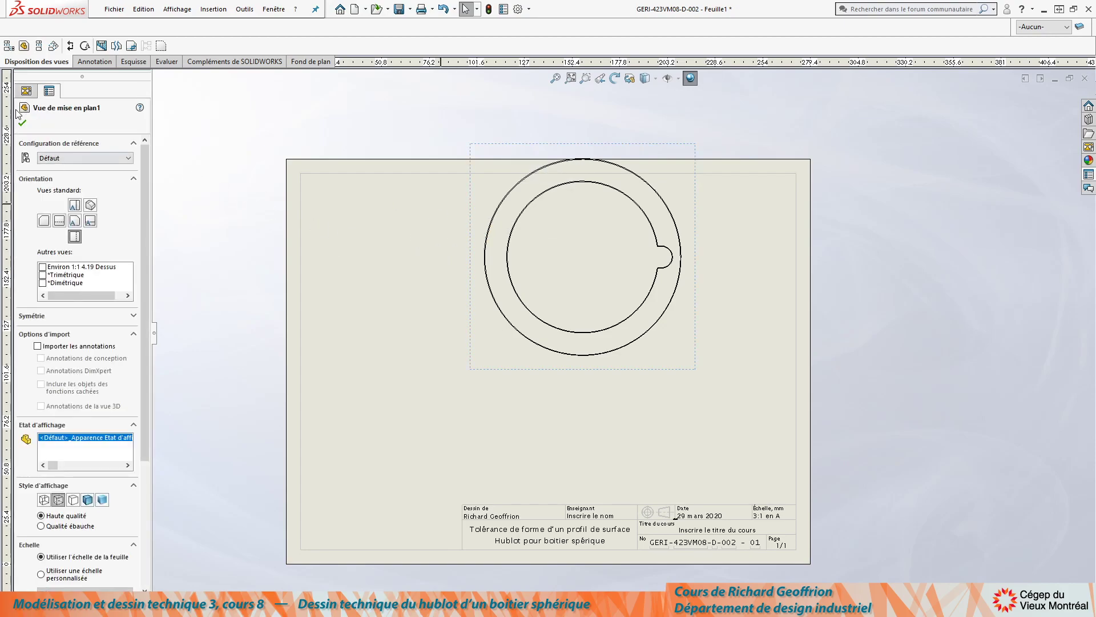
pyautogui.click(27, 91)
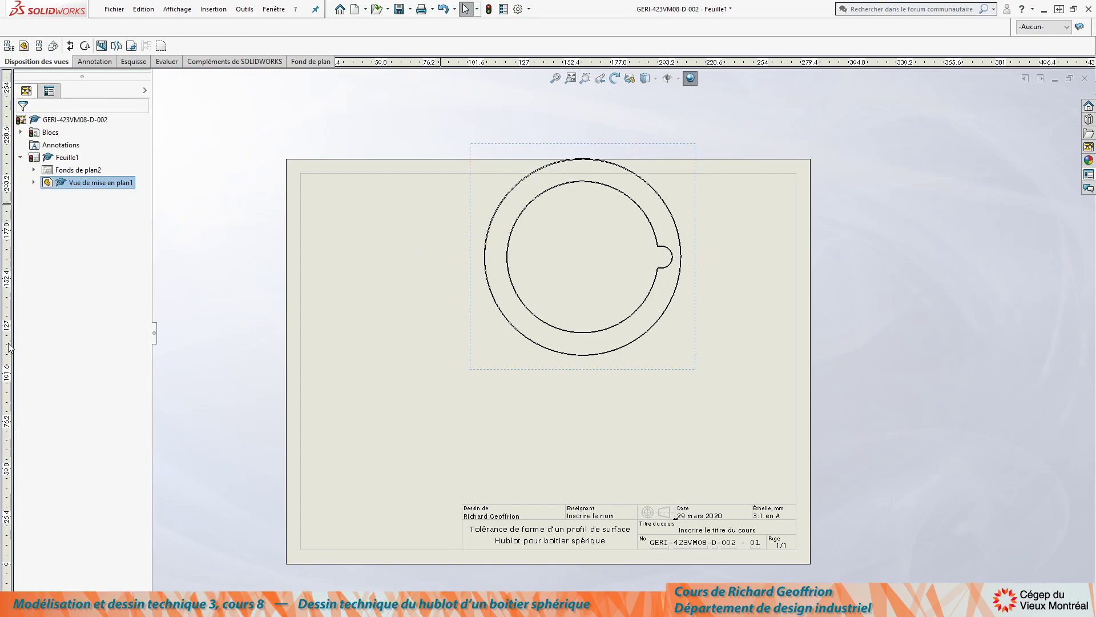
pyautogui.click(34, 183)
pyautogui.click(47, 195)
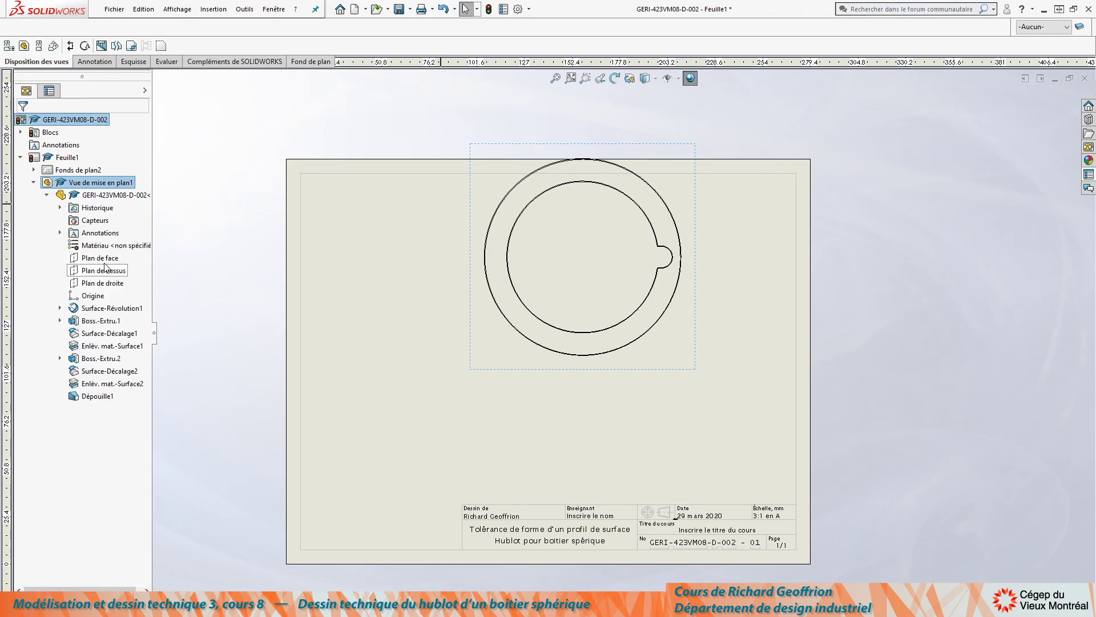
pyautogui.click(60, 320)
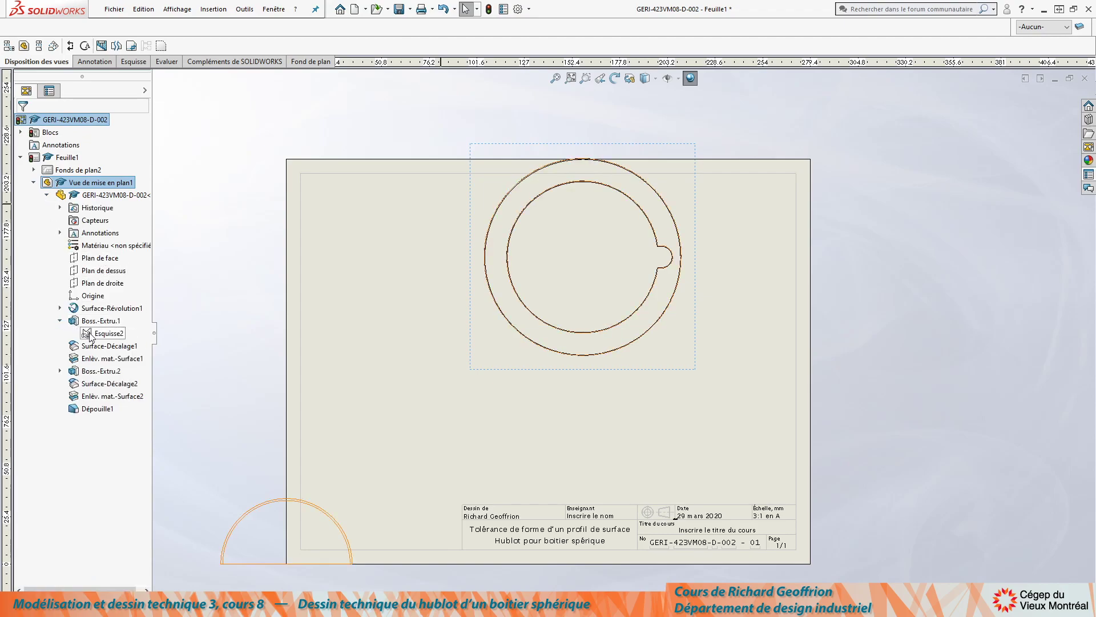
pyautogui.click(89, 336)
pyautogui.rightClick(89, 336)
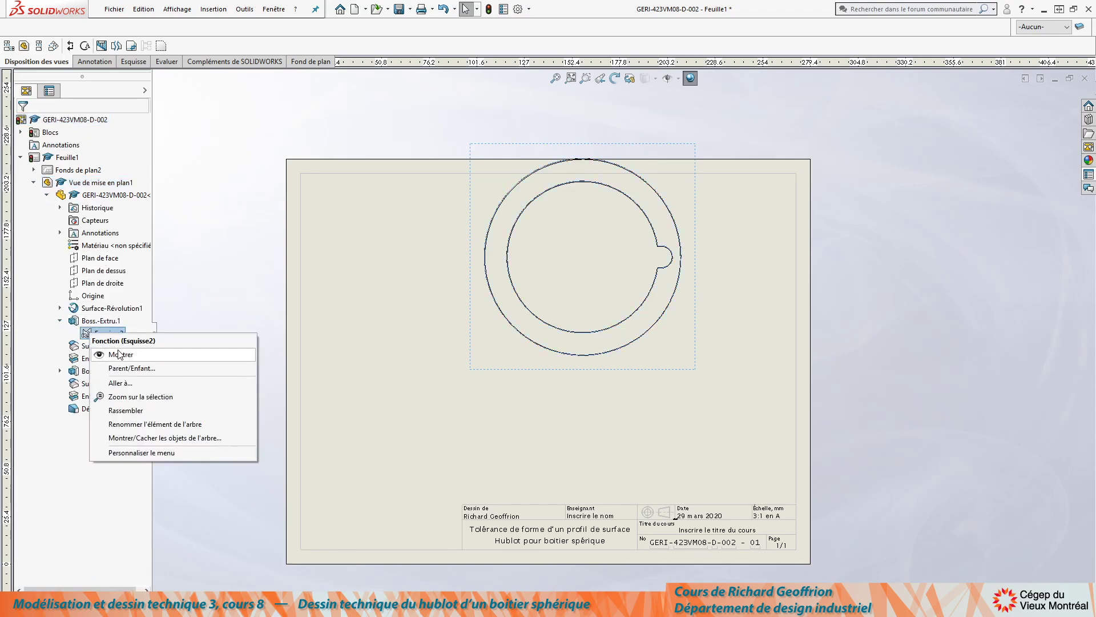
pyautogui.click(112, 353)
# Start a section view of the bottom view with a horizontal cutting line through the centre of the circles
pyautogui.scroll(-2, 571, 298)
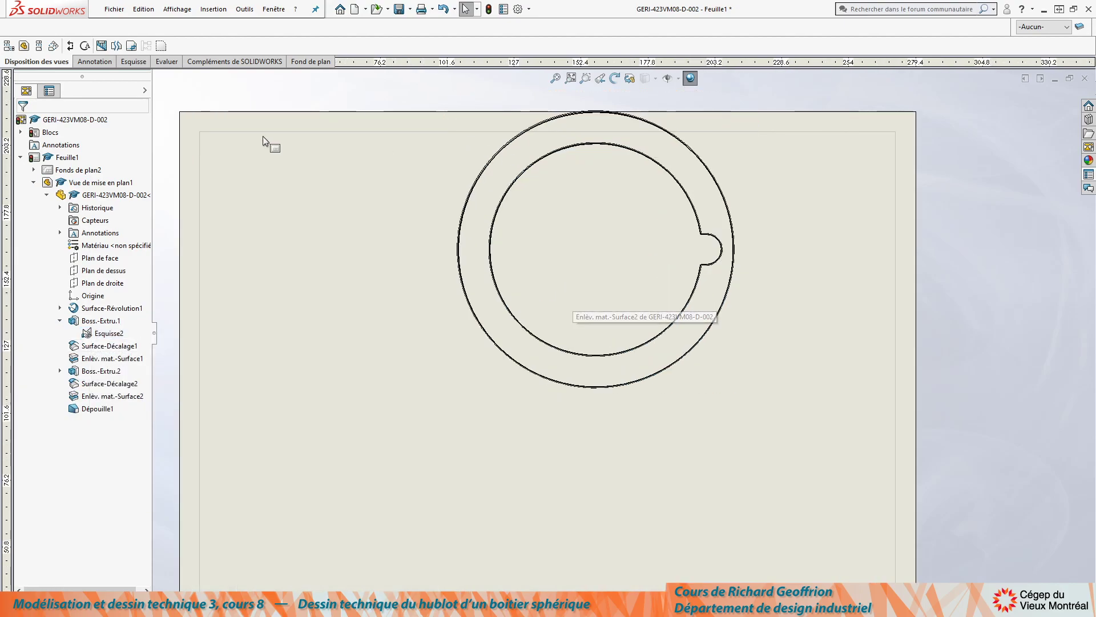
pyautogui.click(71, 46)
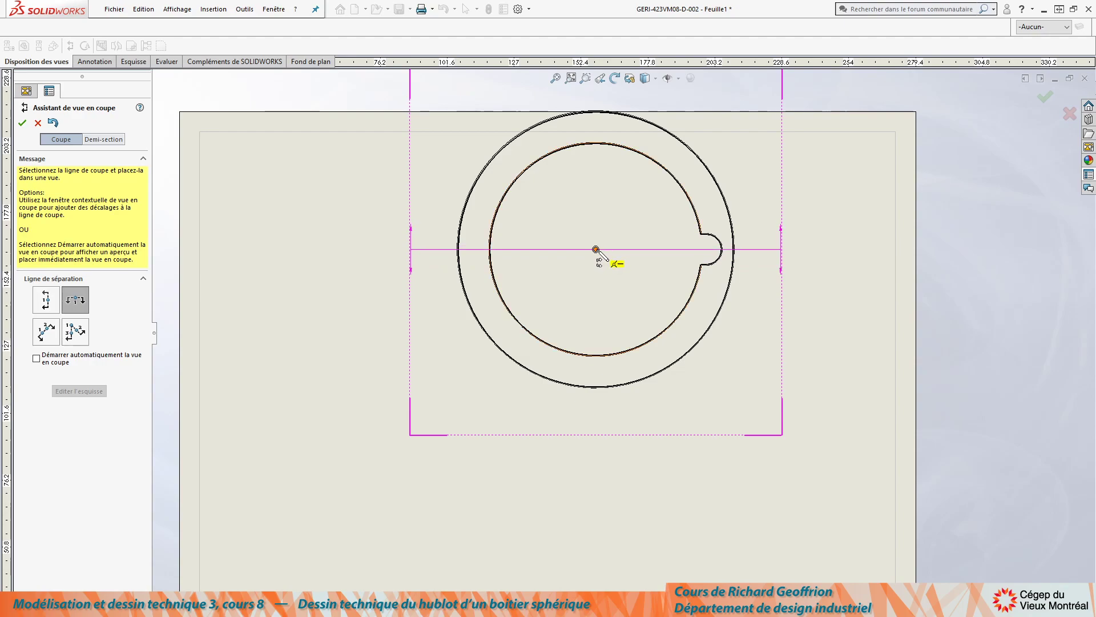
pyautogui.click(596, 249)
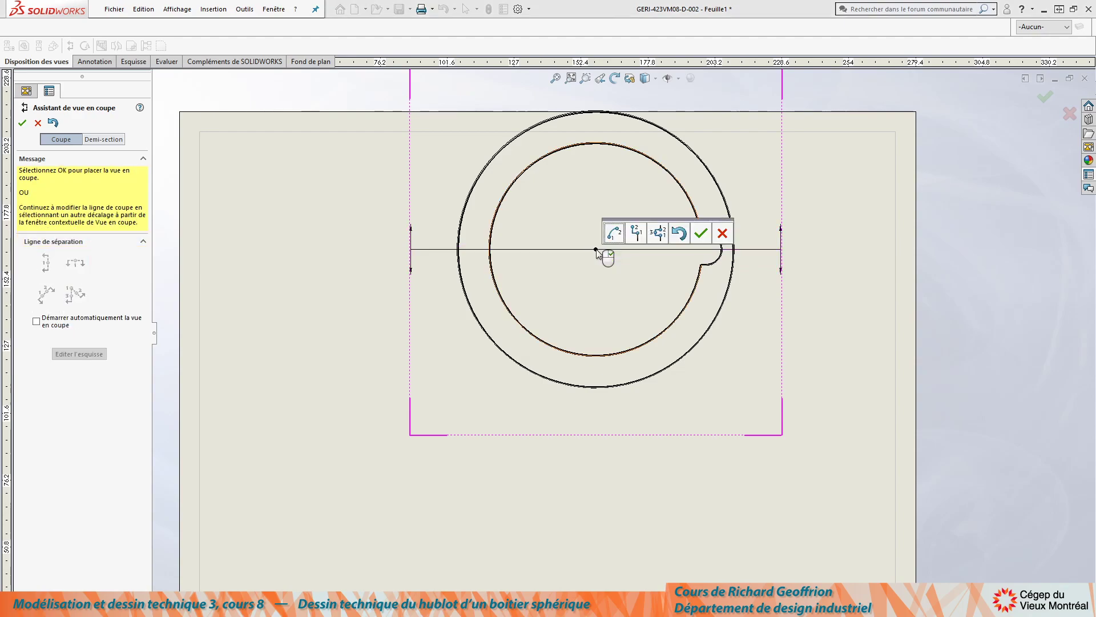
pyautogui.click(702, 234)
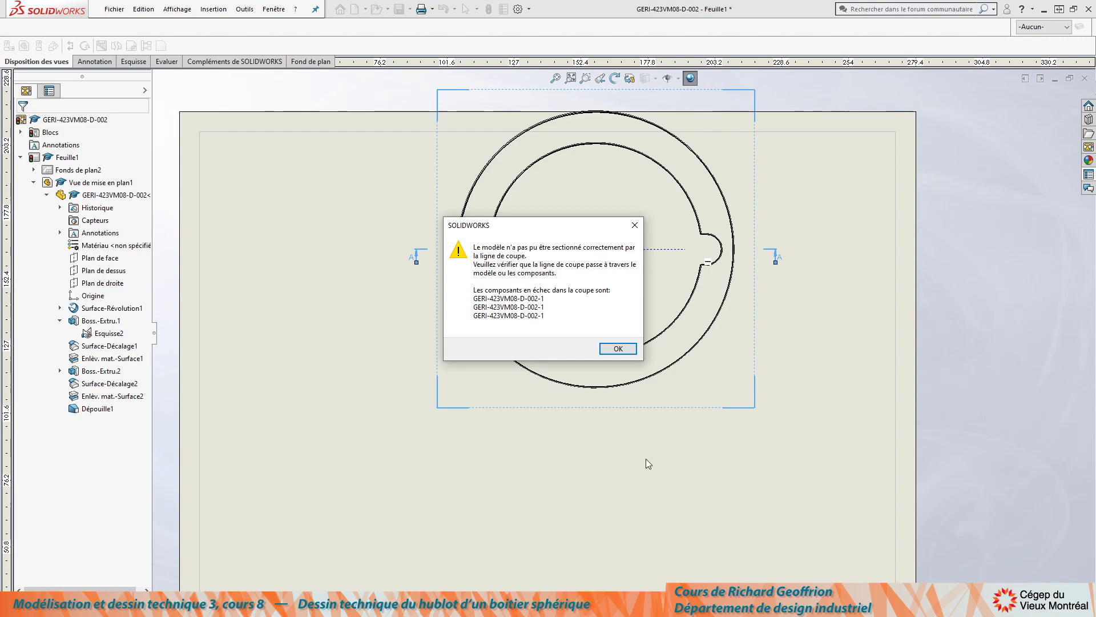
pyautogui.click(619, 349)
# Make section A-A a partial section and place it directly below the bottom view, above the title block
pyautogui.scroll(-2, 594, 424)
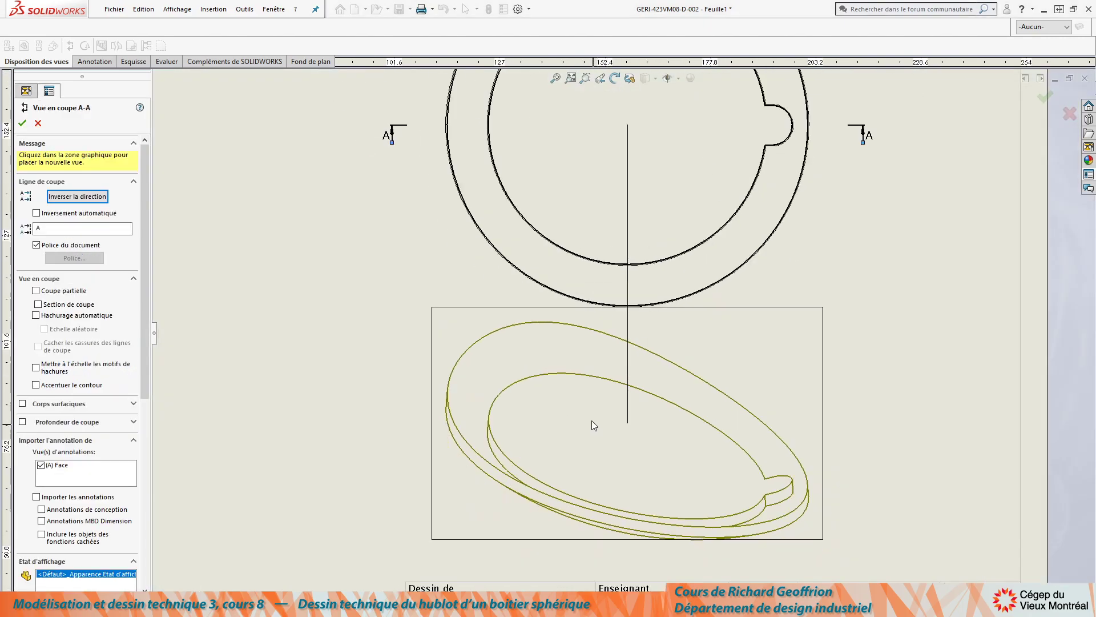
pyautogui.scroll(3, 611, 422)
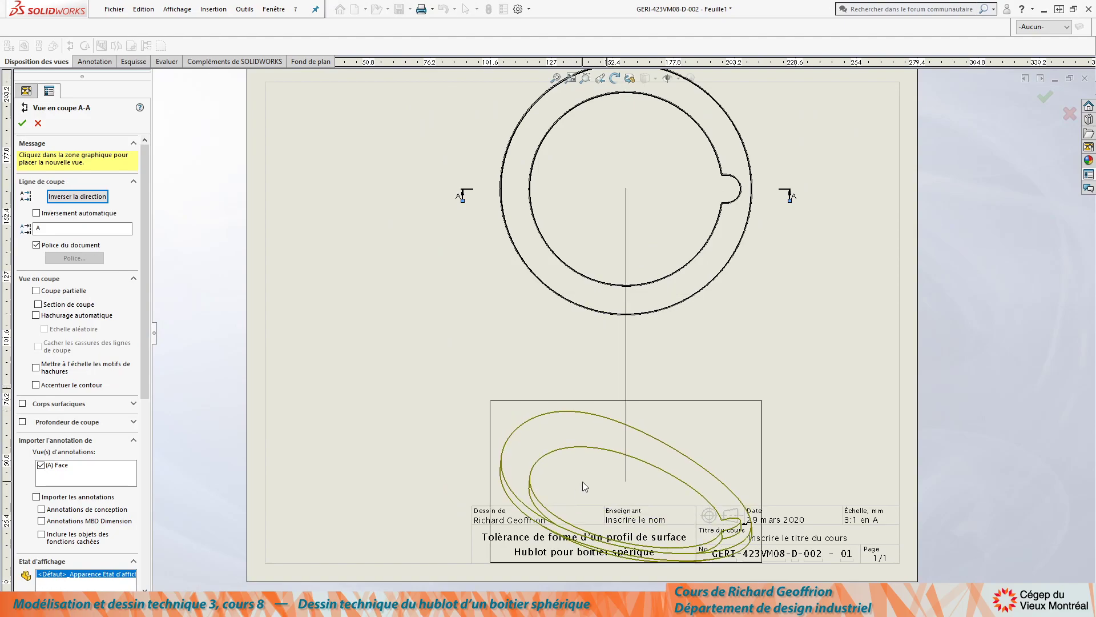
pyautogui.click(36, 290)
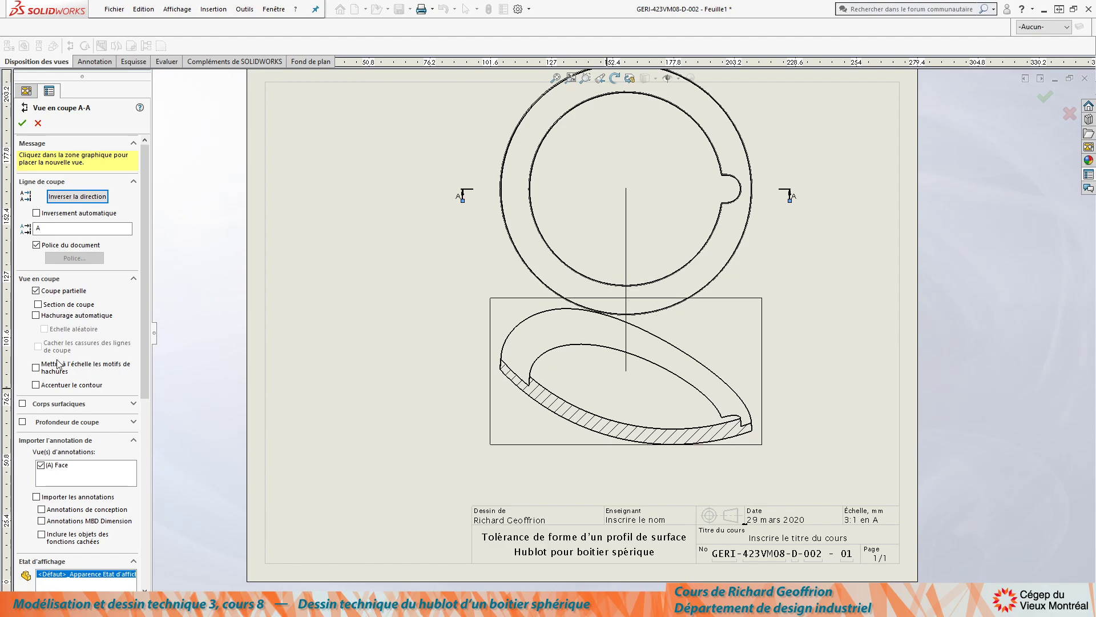
pyautogui.click(23, 404)
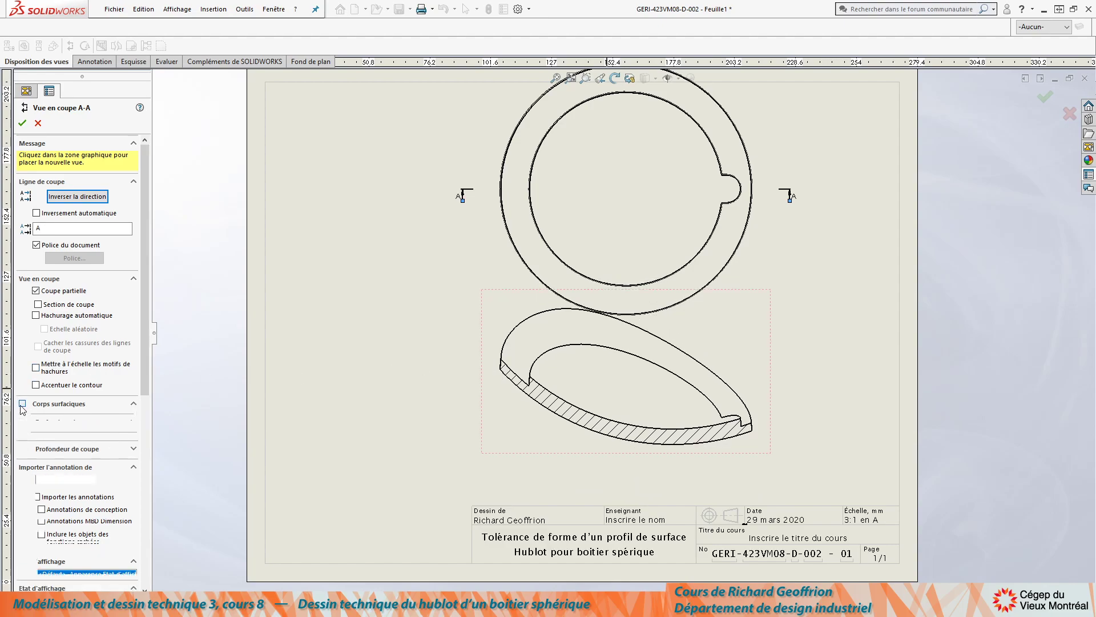
pyautogui.click(23, 404)
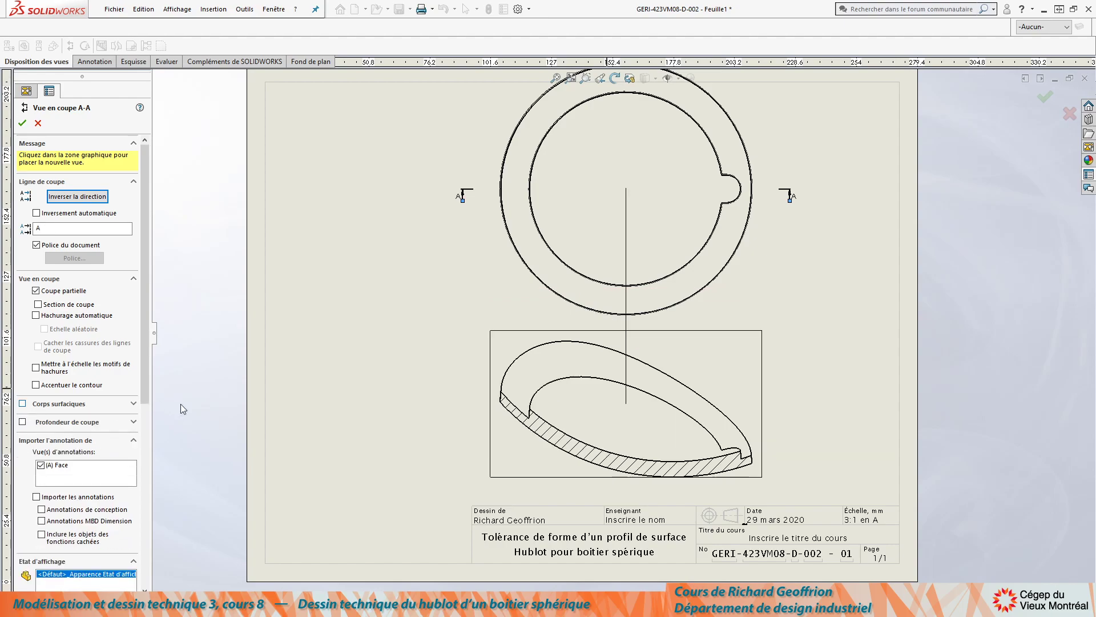
pyautogui.click(629, 415)
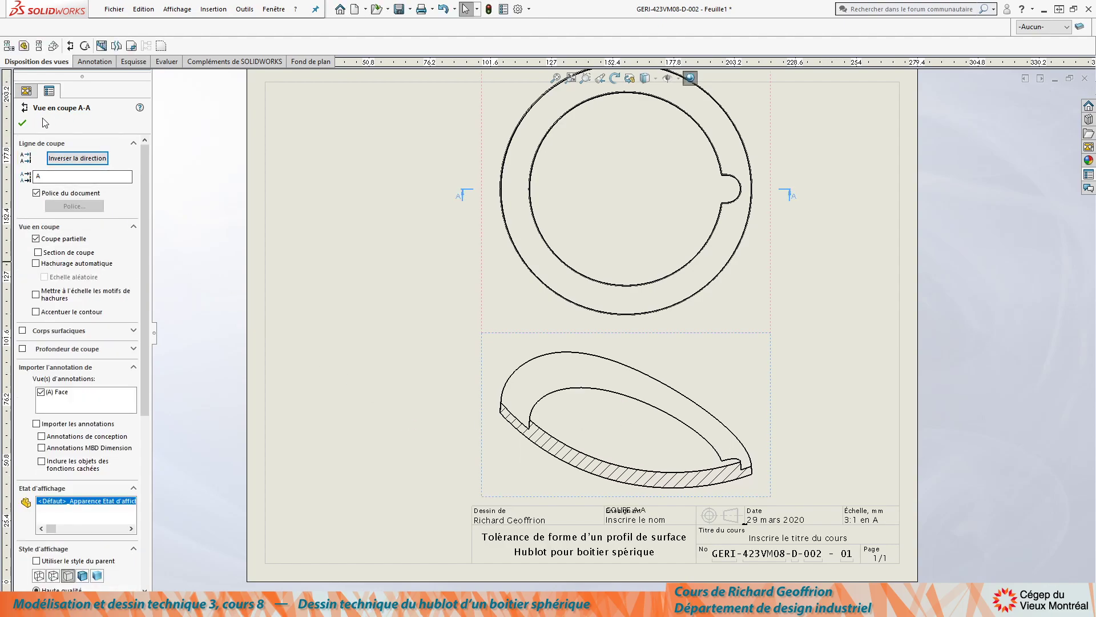
pyautogui.click(23, 124)
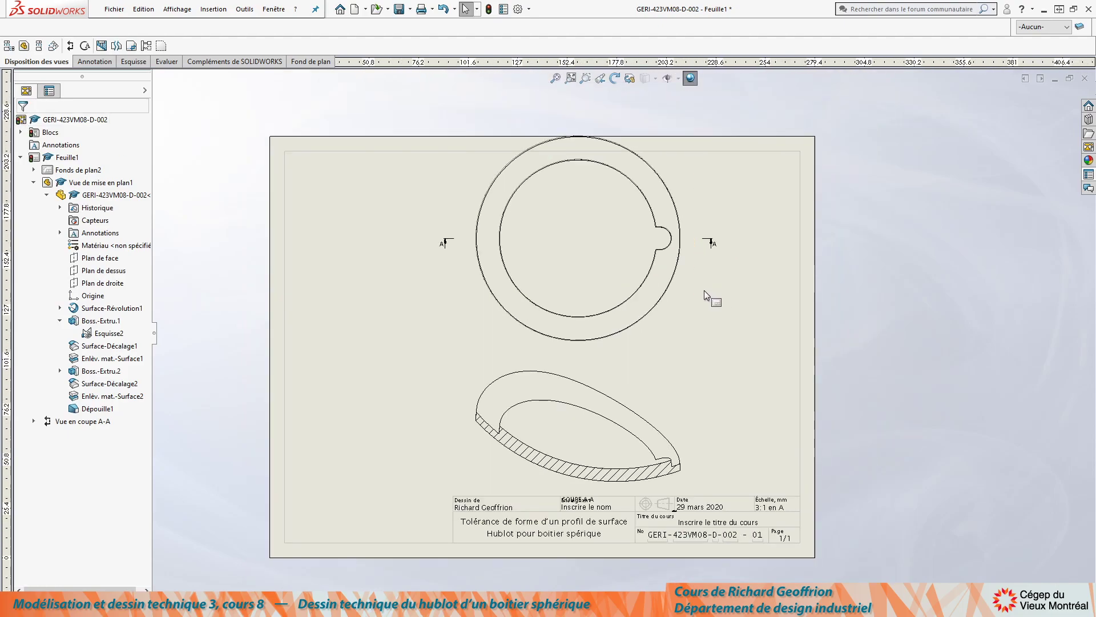
# Move the bottom view up and slightly left on the sheet, and raise section A-A so its label clears the title block
pyautogui.moveTo(694, 289); pyautogui.dragTo(682, 259)
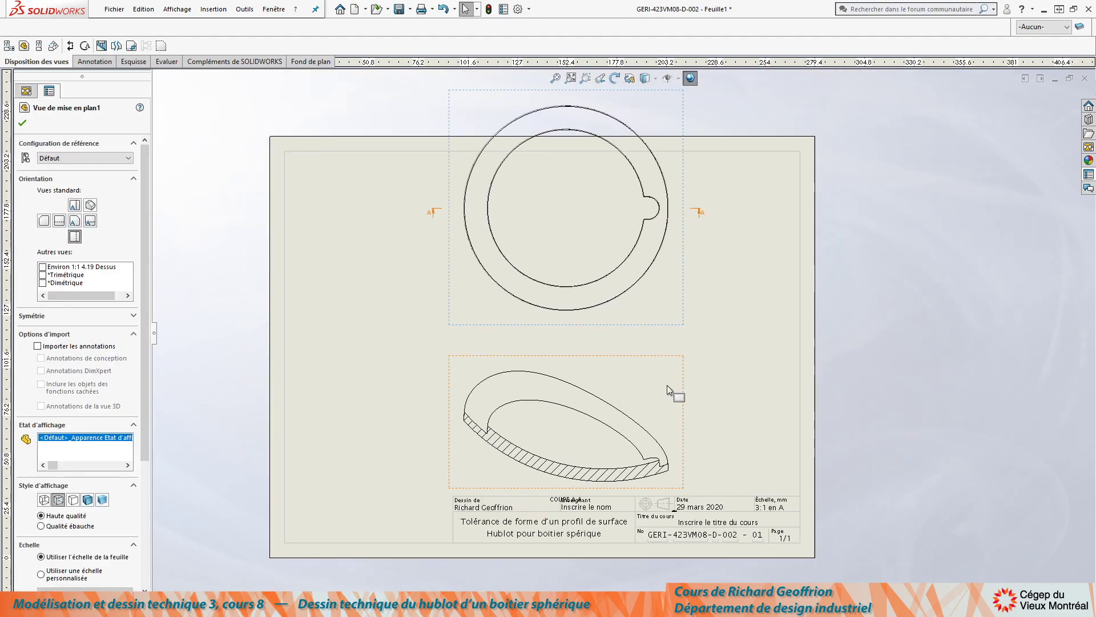
pyautogui.moveTo(685, 398)
pyautogui.mouseDown()
pyautogui.moveTo(692, 384)
pyautogui.moveTo(677, 390)
pyautogui.mouseUp()
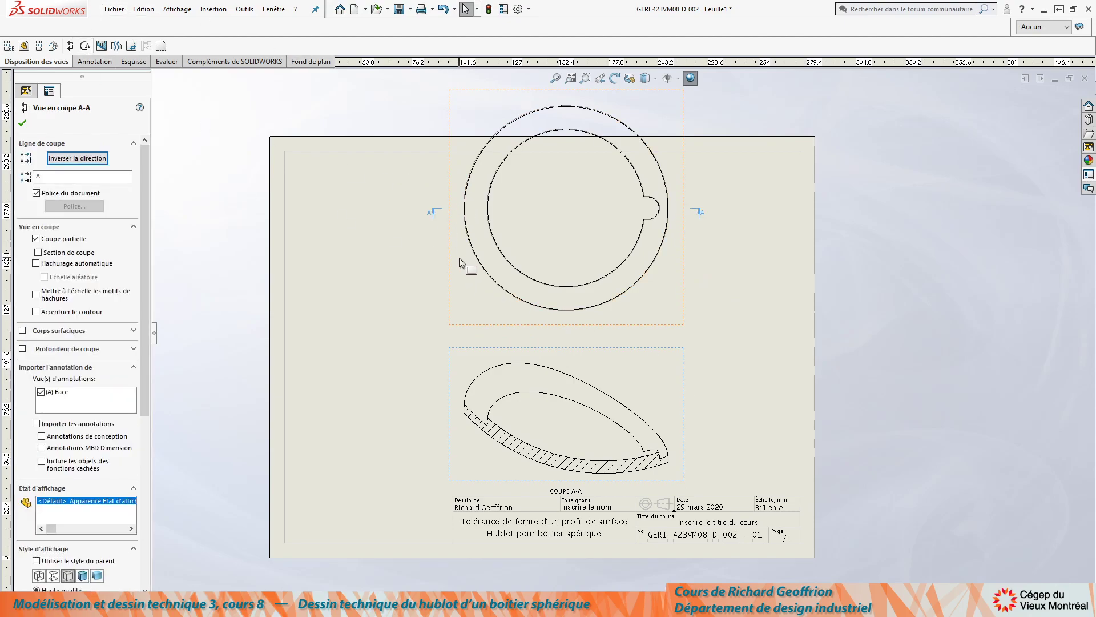
# Insert the dimensions of the entire model into all views, eliminating duplicates
pyautogui.click(457, 264)
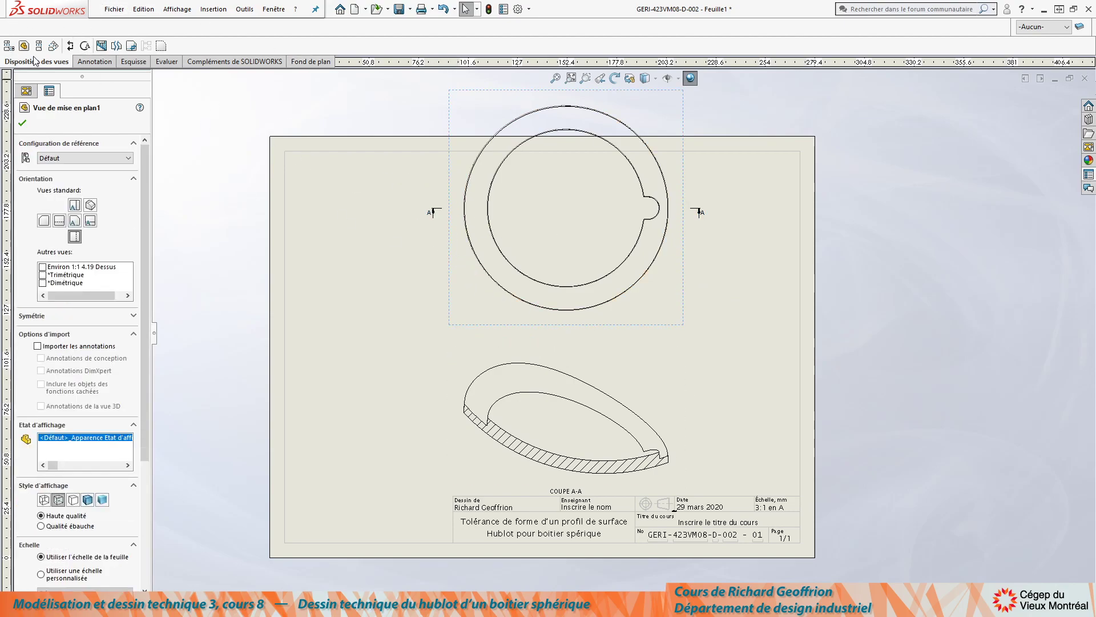
pyautogui.click(93, 61)
pyautogui.click(32, 45)
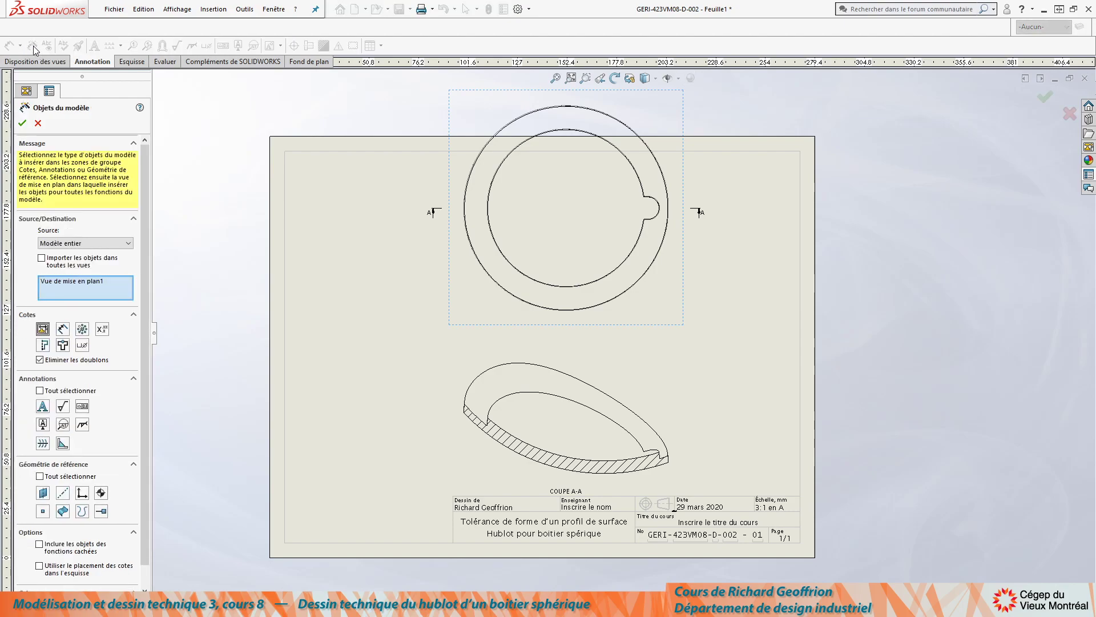
pyautogui.click(42, 264)
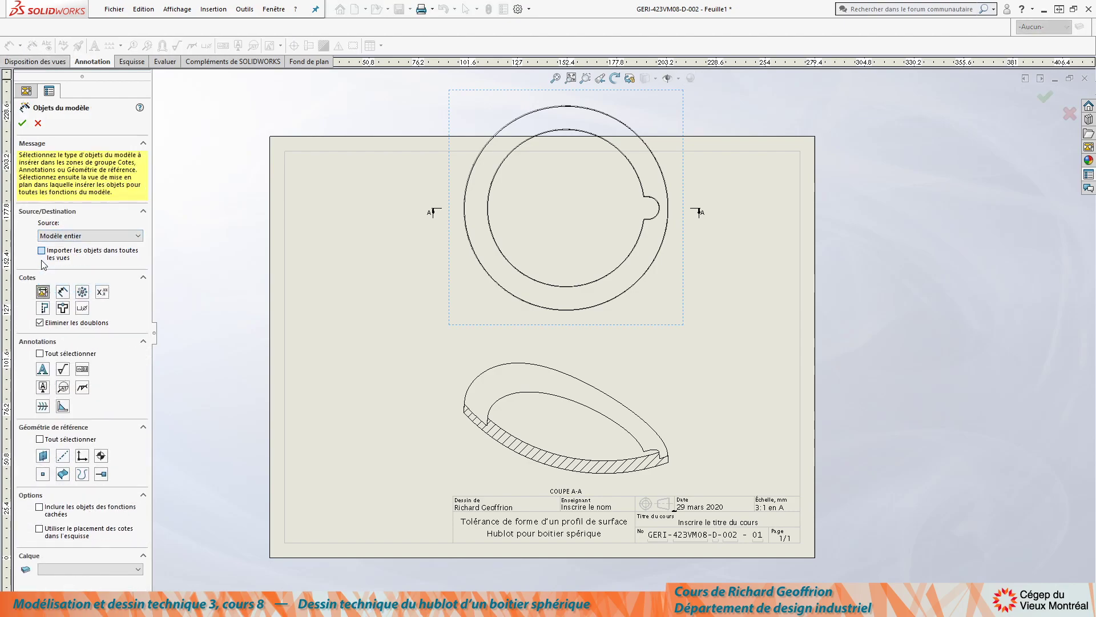
pyautogui.click(22, 123)
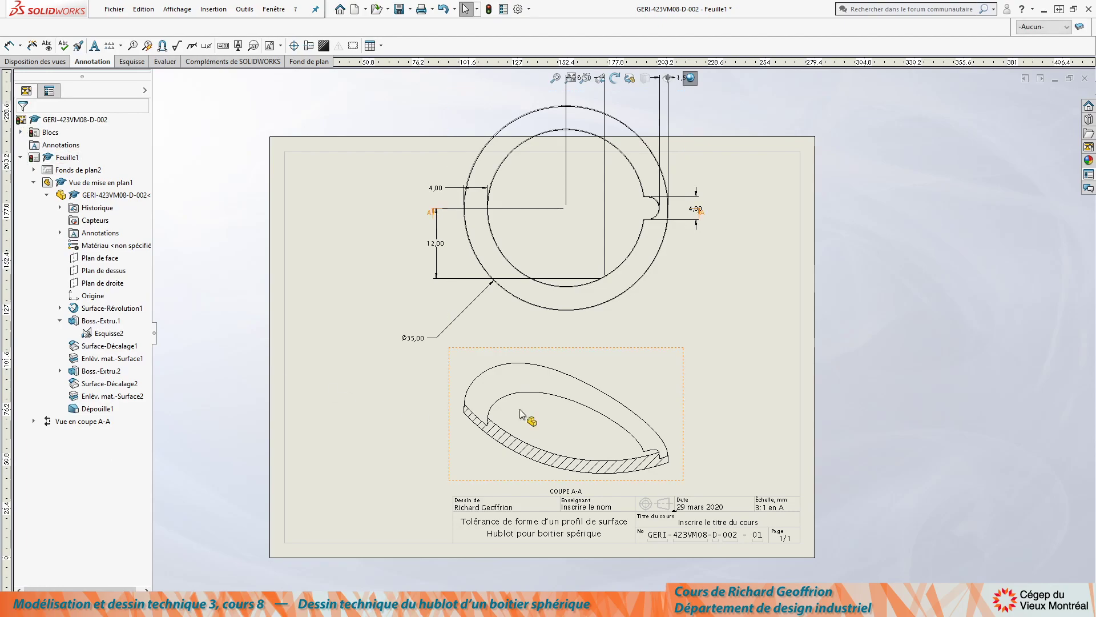
# Reposition the 4.00 mm ring-width dimension in the bottom view slightly lower, with its text outside the outer circle
pyautogui.press('z')
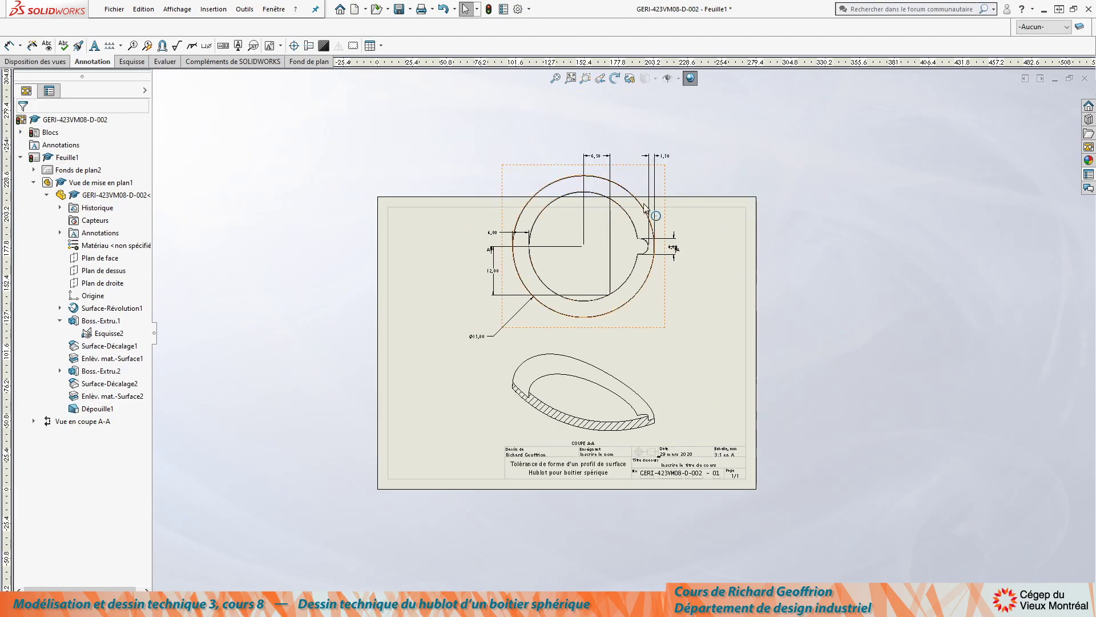
pyautogui.hotkey('shift', 'z')
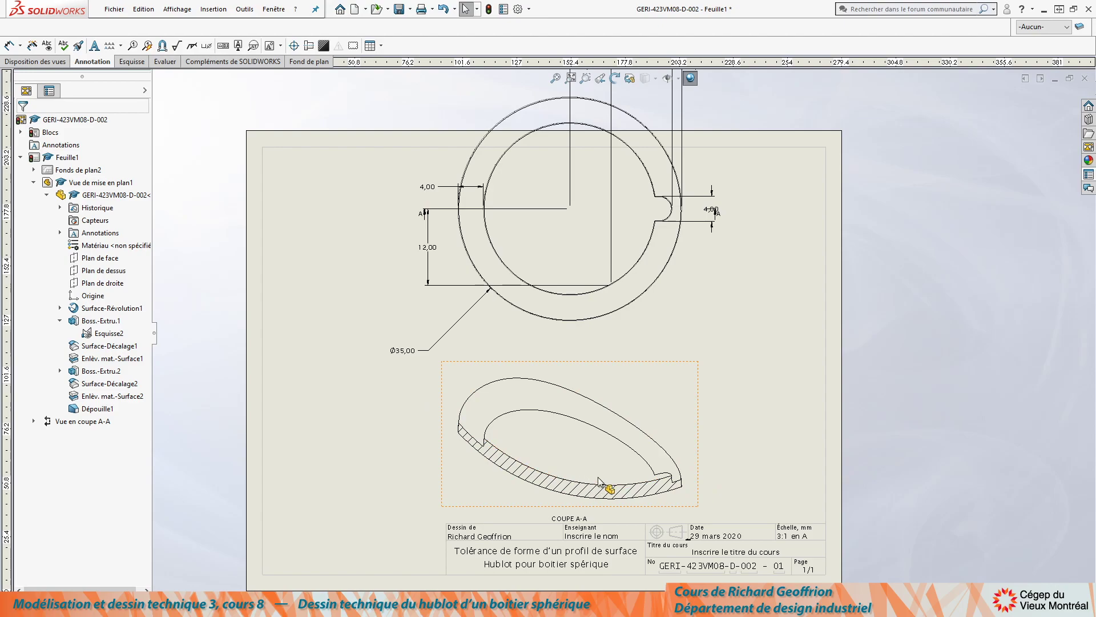
pyautogui.scroll(3, 565, 287)
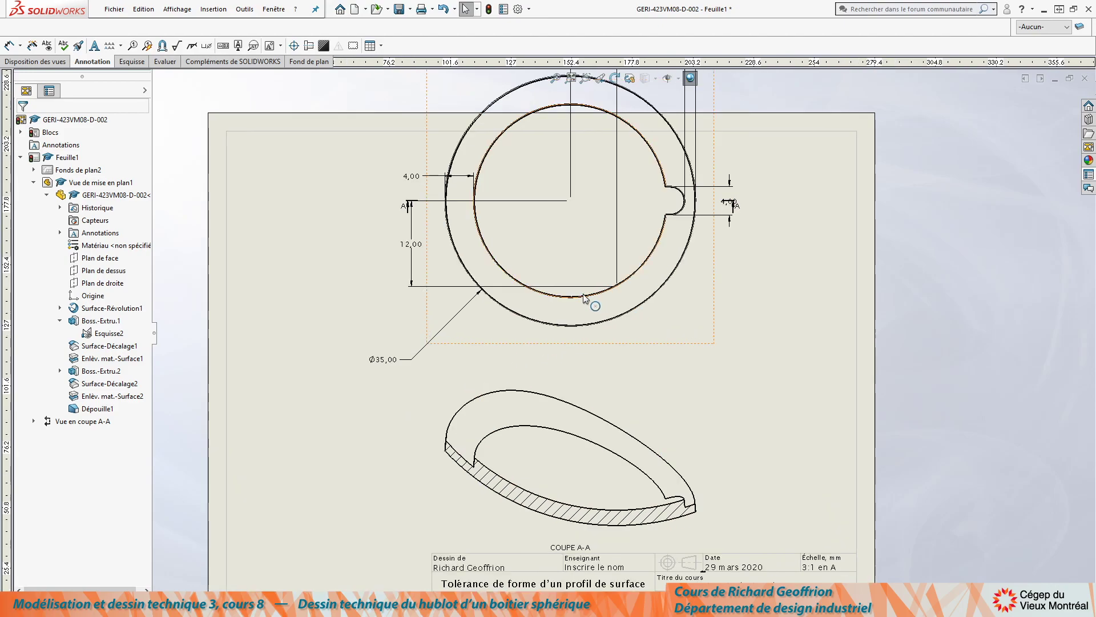
pyautogui.scroll(2, 565, 287)
pyautogui.scroll(-2, 567, 288)
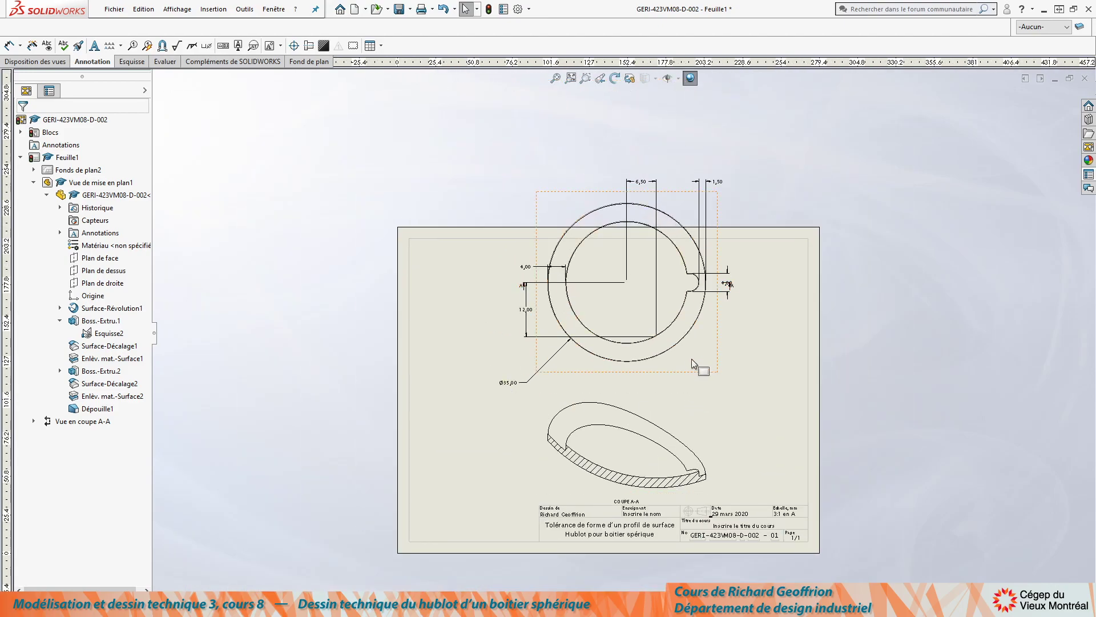
pyautogui.scroll(-2, 651, 320)
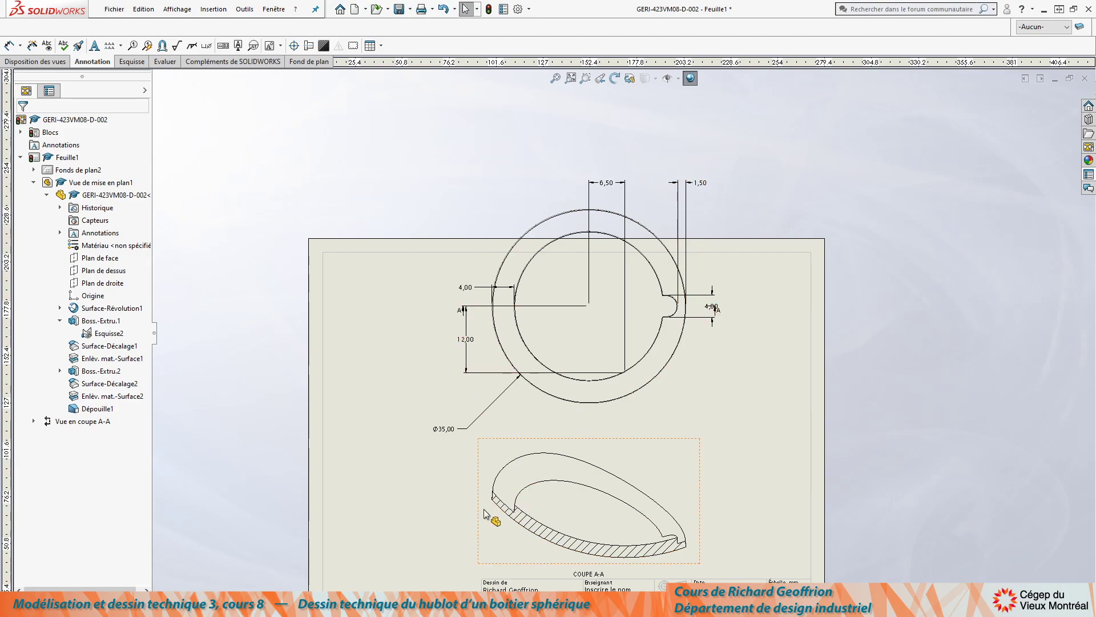
pyautogui.scroll(-3, 650, 401)
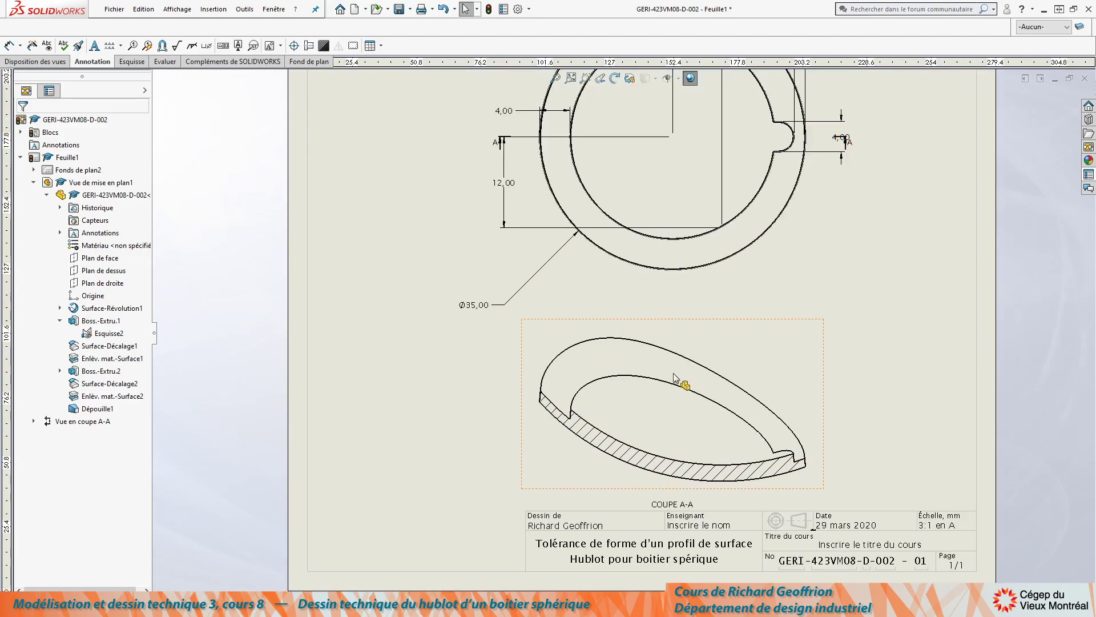
pyautogui.moveTo(504, 111); pyautogui.dragTo(564, 157)
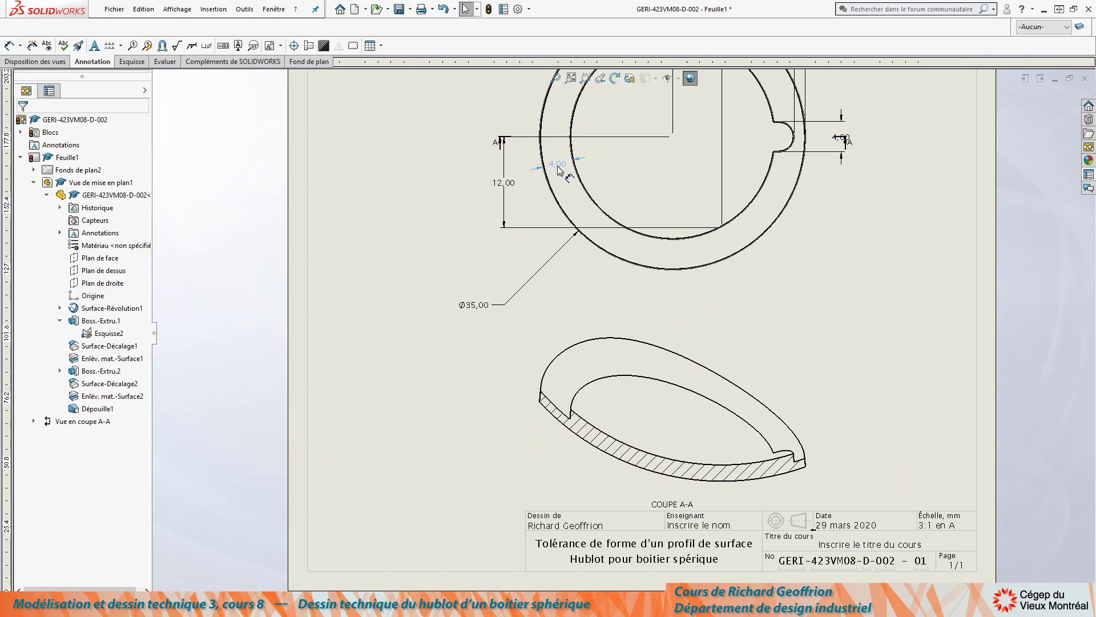
pyautogui.moveTo(517, 128); pyautogui.dragTo(507, 121)
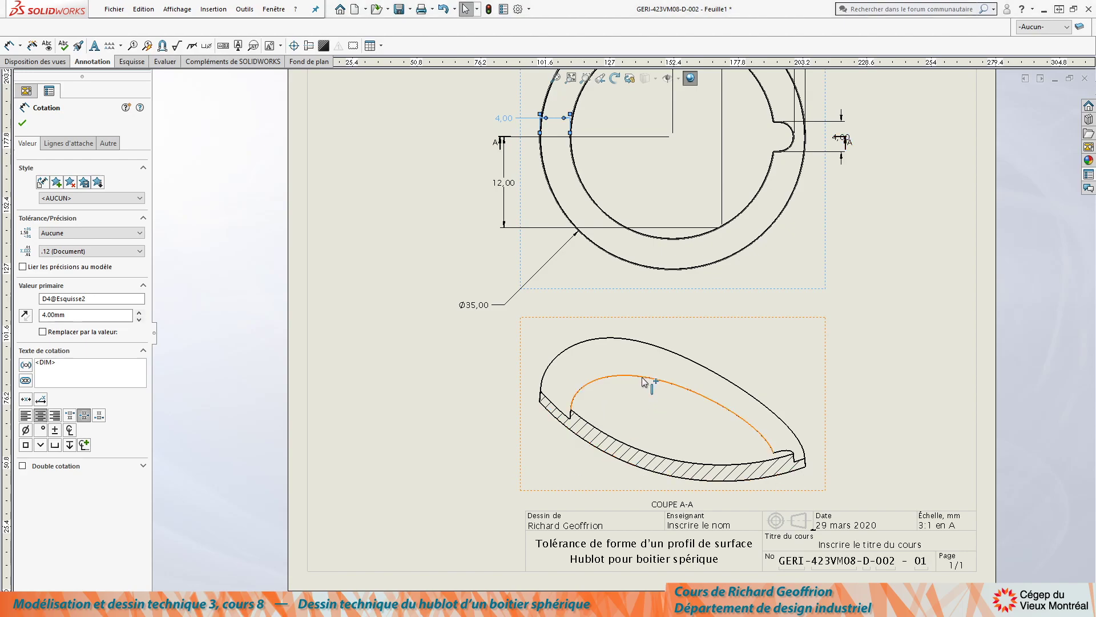
# Examine the bottom view and section A-A, comparing the dimensioned ring features with the undimensioned section profile
pyautogui.scroll(2, 617, 285)
pyautogui.scroll(-2, 582, 188)
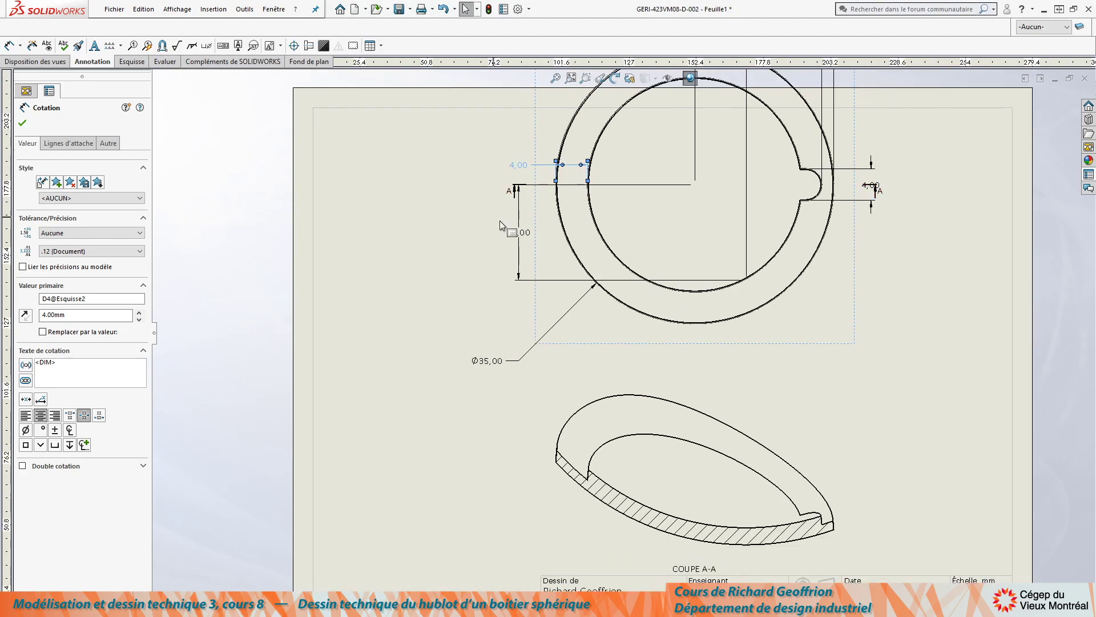
pyautogui.scroll(2, 623, 326)
pyautogui.scroll(-2, 656, 434)
pyautogui.scroll(-1, 662, 434)
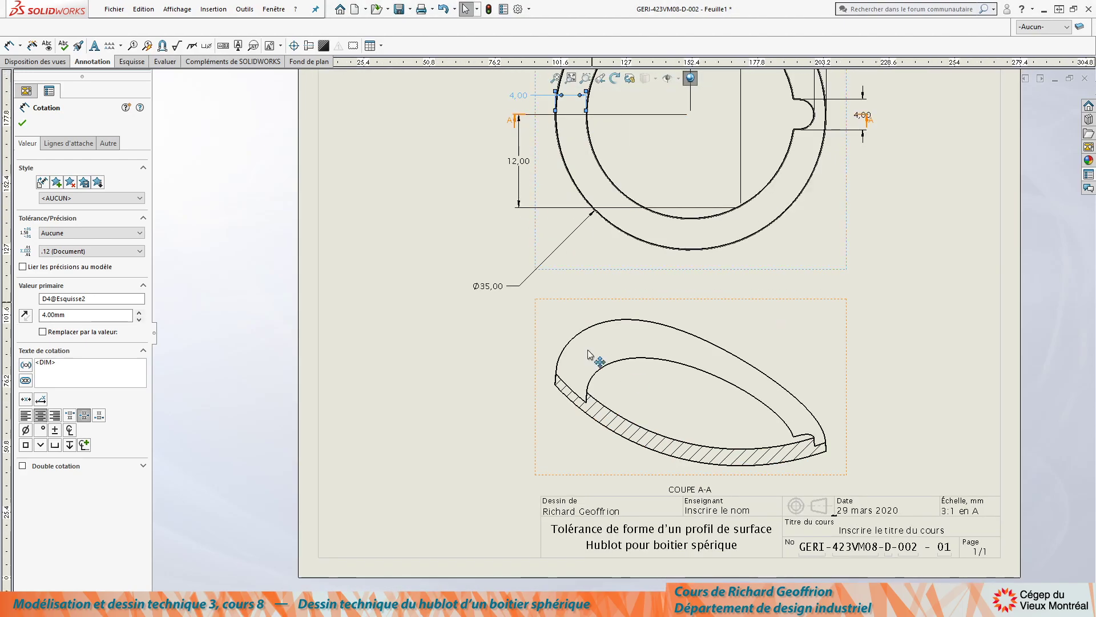
pyautogui.scroll(1, 616, 367)
pyautogui.scroll(-1, 628, 382)
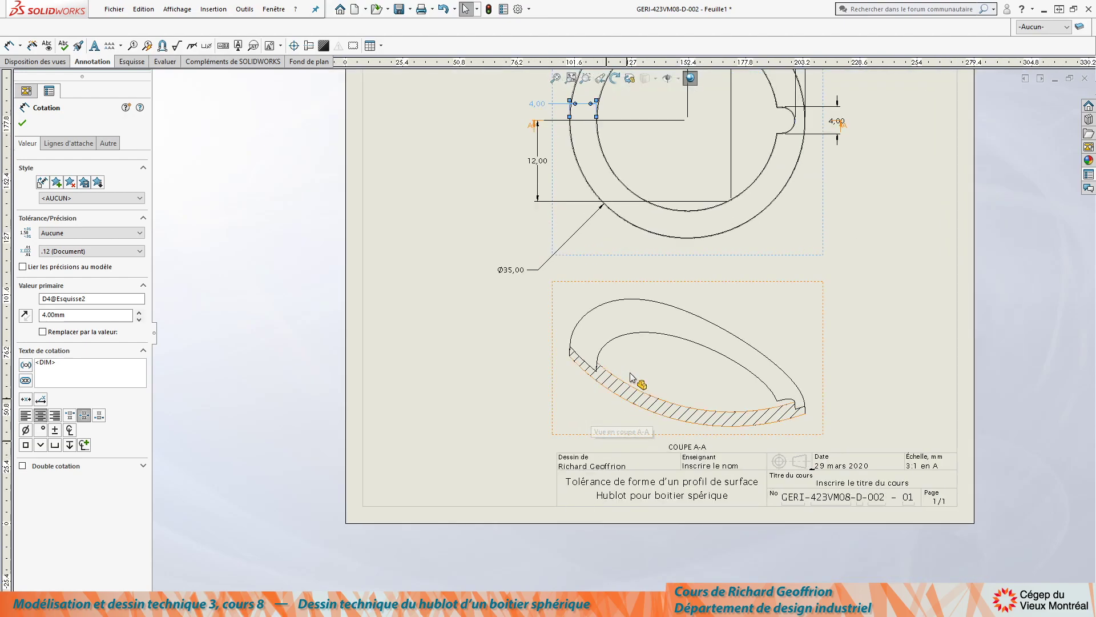
pyautogui.scroll(-2, 625, 337)
pyautogui.scroll(-1, 540, 268)
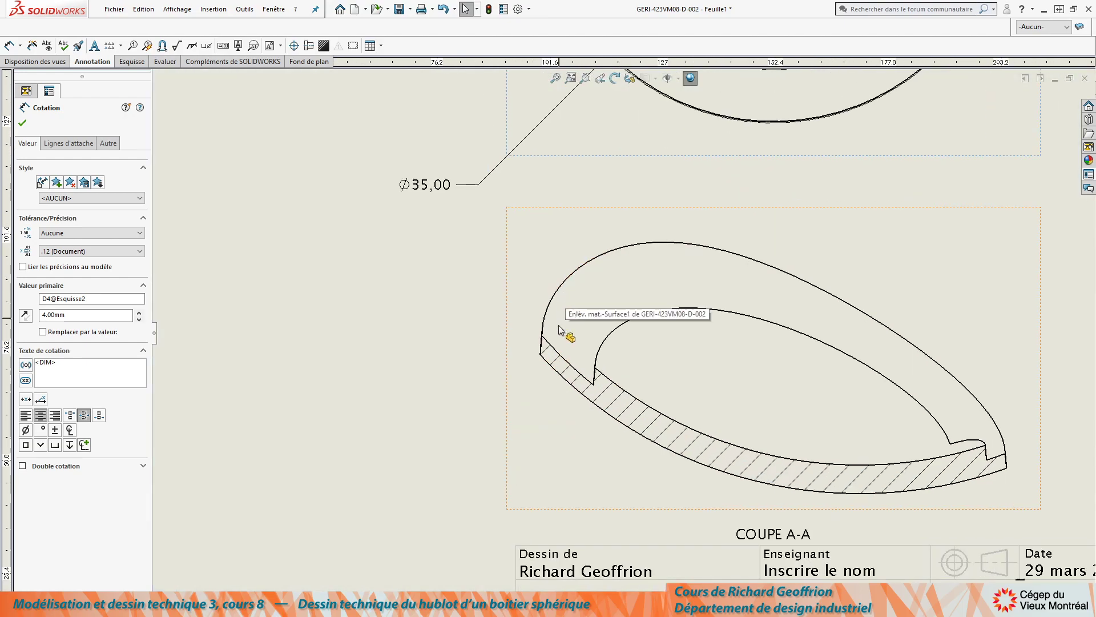
pyautogui.scroll(5, 544, 376)
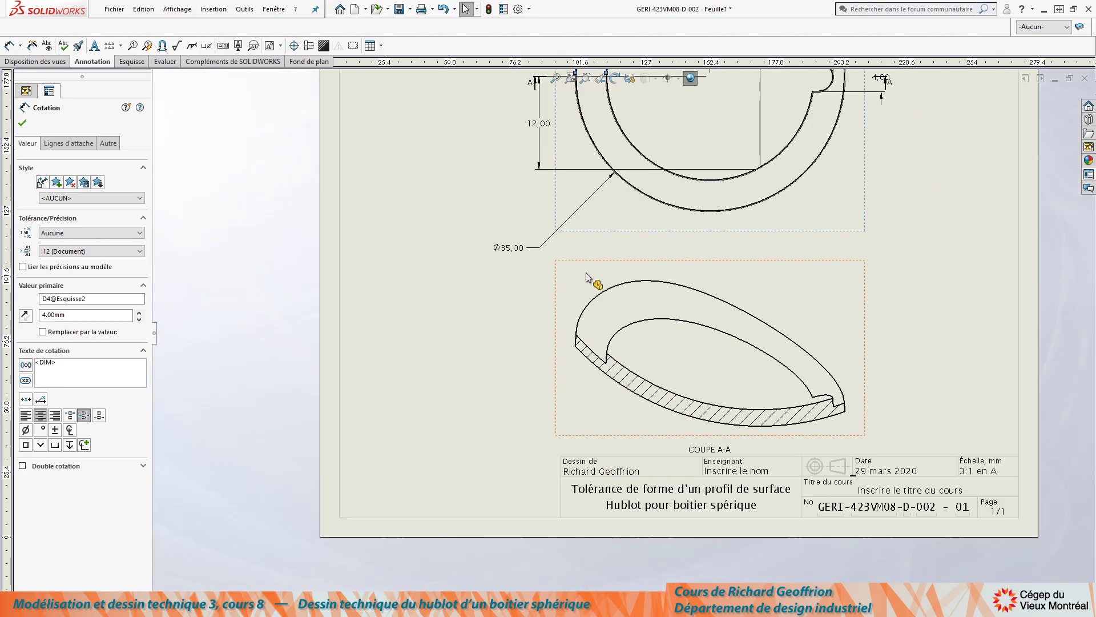
pyautogui.scroll(-5, 612, 182)
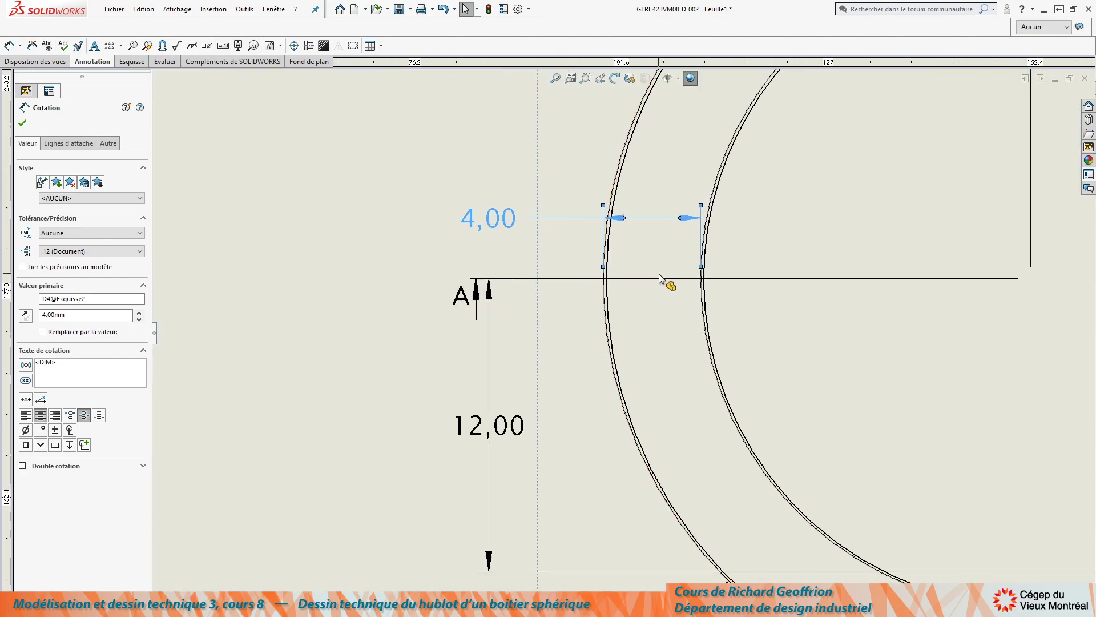
pyautogui.scroll(5, 664, 428)
pyautogui.scroll(-4, 643, 416)
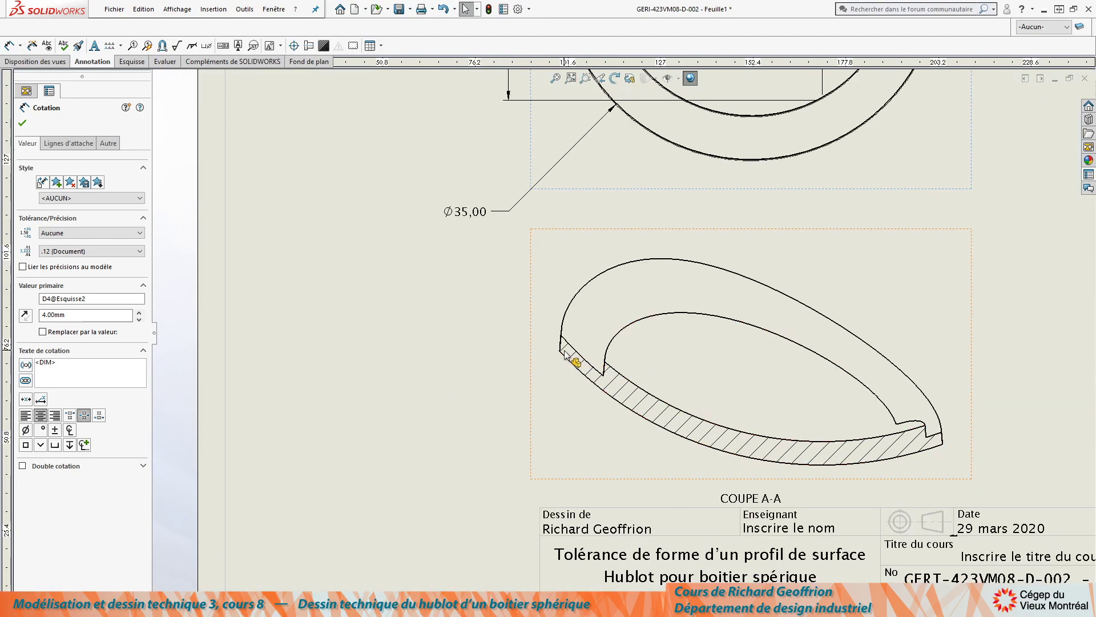
# Dimension the horizontal width of the stepped rim at section A-A's left end, placing the dimension below the profile
pyautogui.click(9, 46)
pyautogui.scroll(-2, 482, 300)
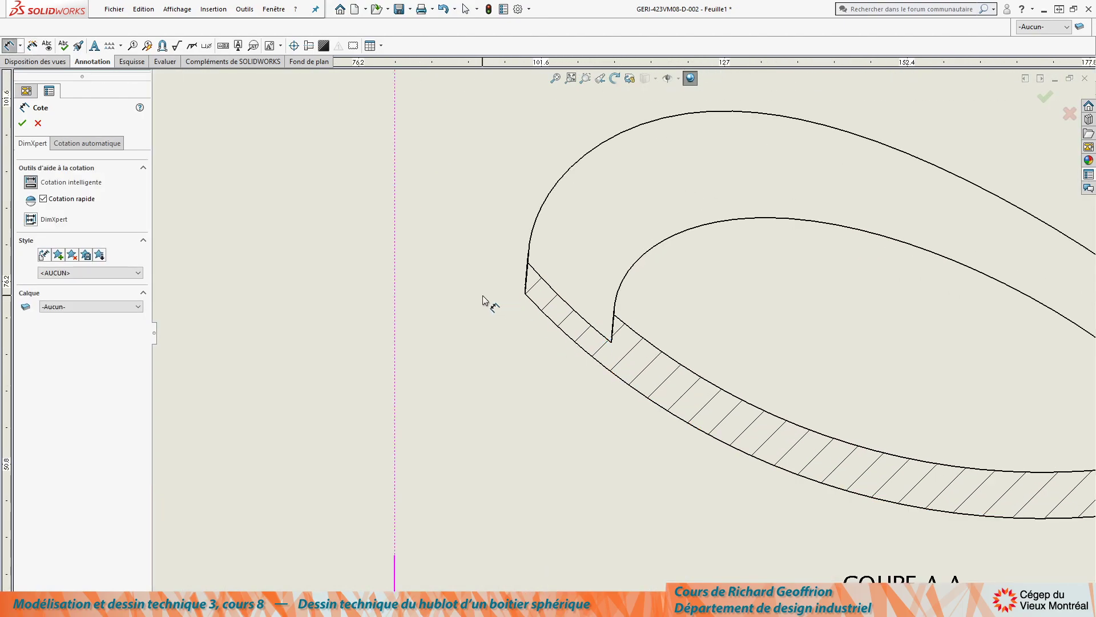
pyautogui.click(525, 294)
pyautogui.click(611, 342)
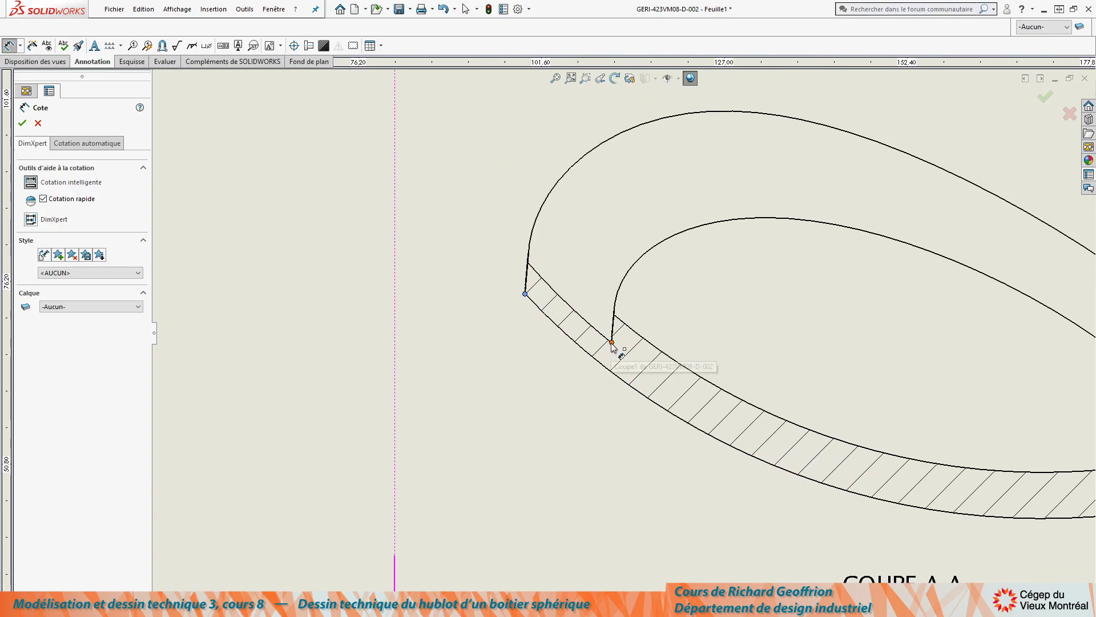
pyautogui.click(571, 548)
# Dimension the horizontal width between the notch corner and the outer edge at section A-A's right end, with its text outside below the profile
pyautogui.scroll(3, 622, 343)
pyautogui.scroll(-5, 844, 385)
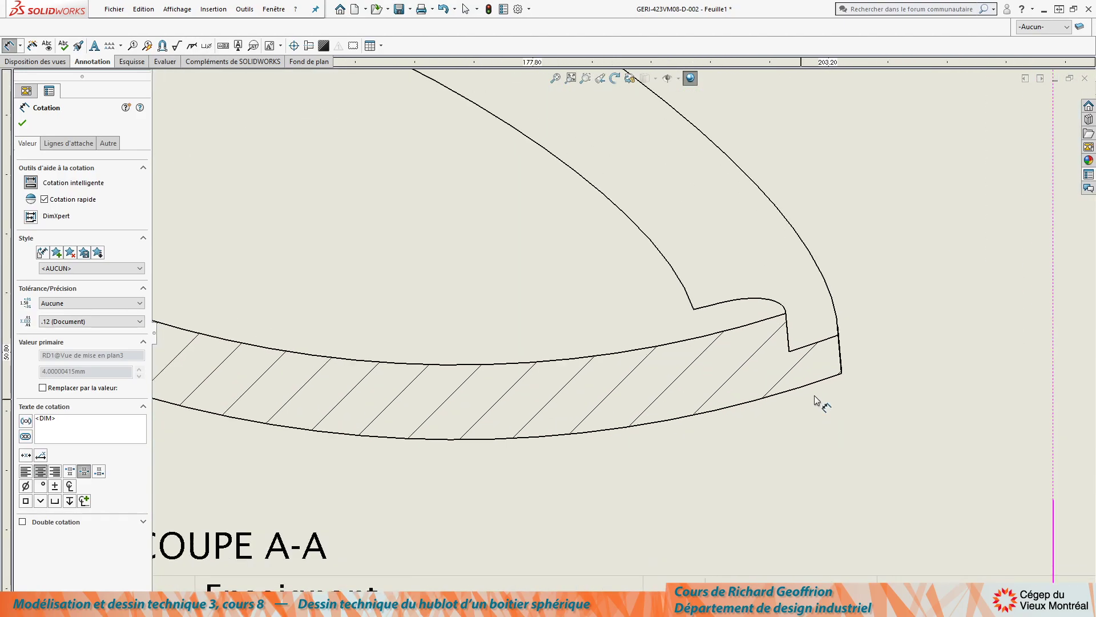
pyautogui.click(789, 353)
pyautogui.click(825, 547)
pyautogui.press('Escape')
pyautogui.click(825, 547)
pyautogui.moveTo(825, 547); pyautogui.dragTo(959, 522)
pyautogui.scroll(5, 541, 328)
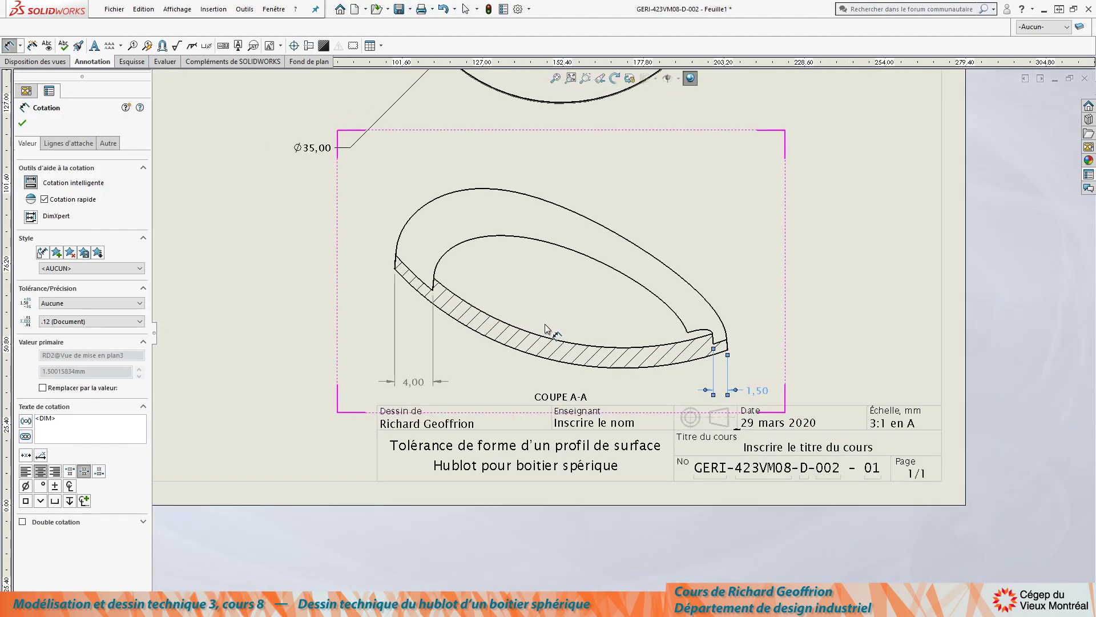
pyautogui.scroll(3, 548, 323)
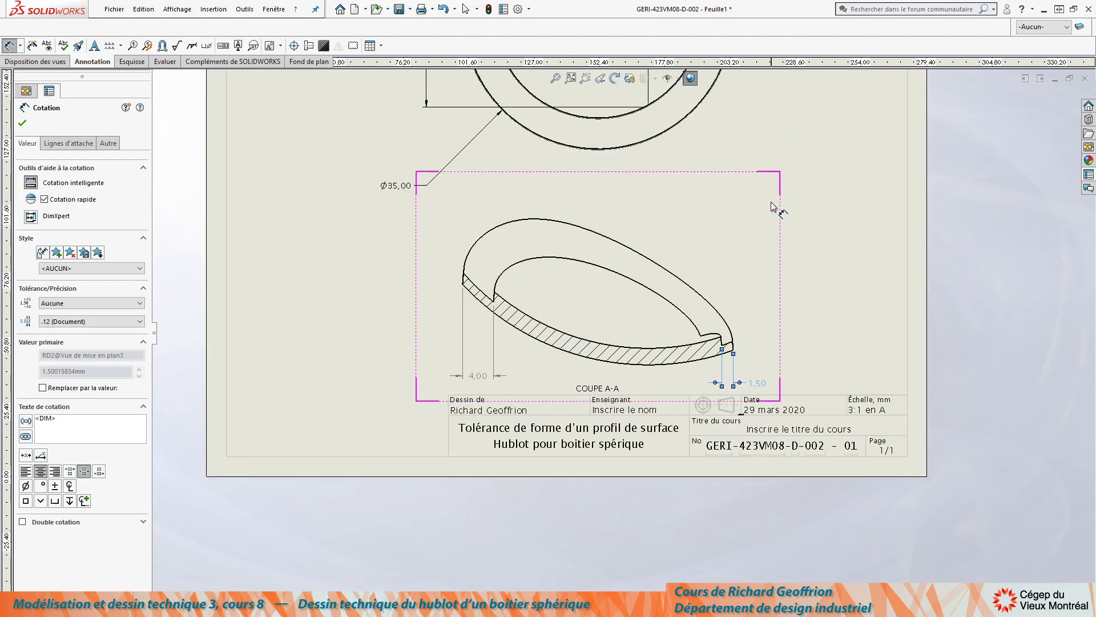
pyautogui.press('Escape')
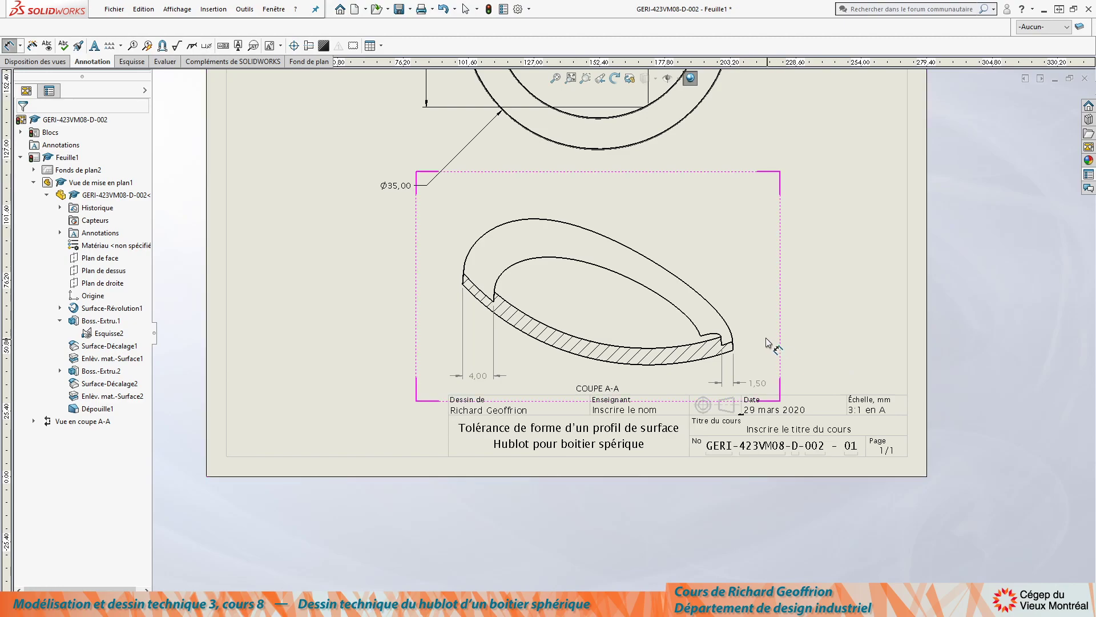
# Move the Ø35.00 diameter dimension in the bottom view closer to the outer circle, clear of section A-A
pyautogui.scroll(5, 646, 244)
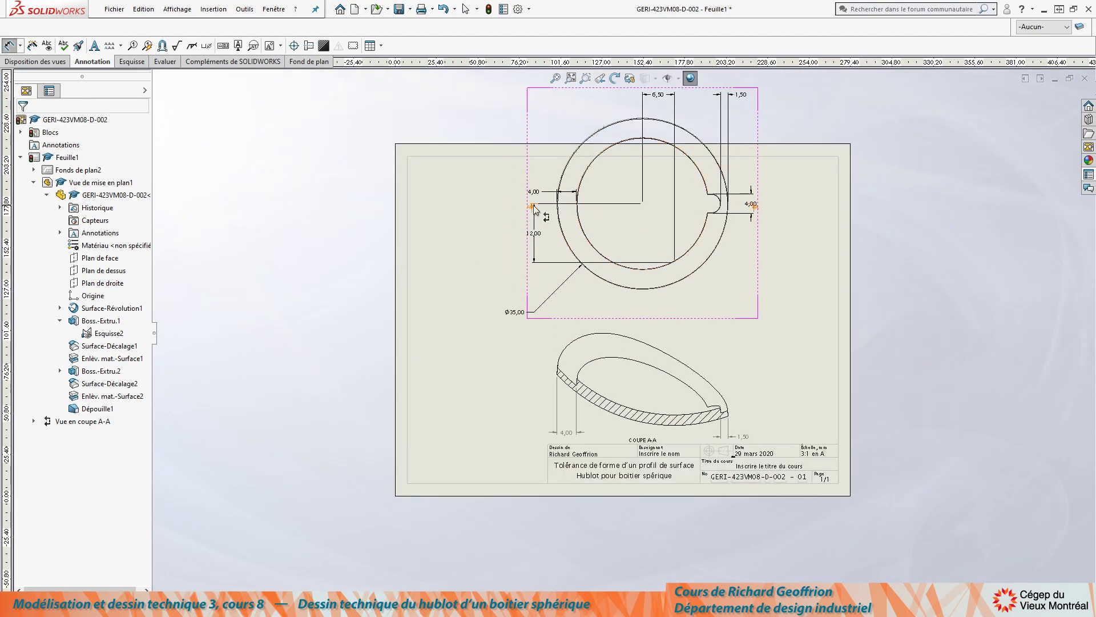
pyautogui.scroll(-2, 539, 352)
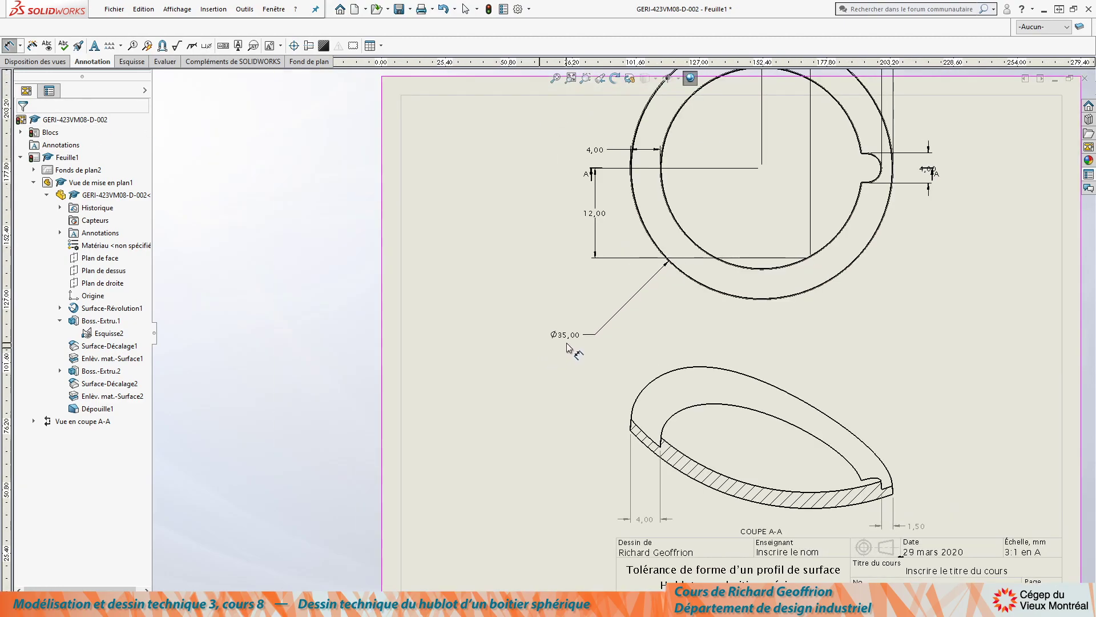
pyautogui.moveTo(556, 335); pyautogui.dragTo(625, 295)
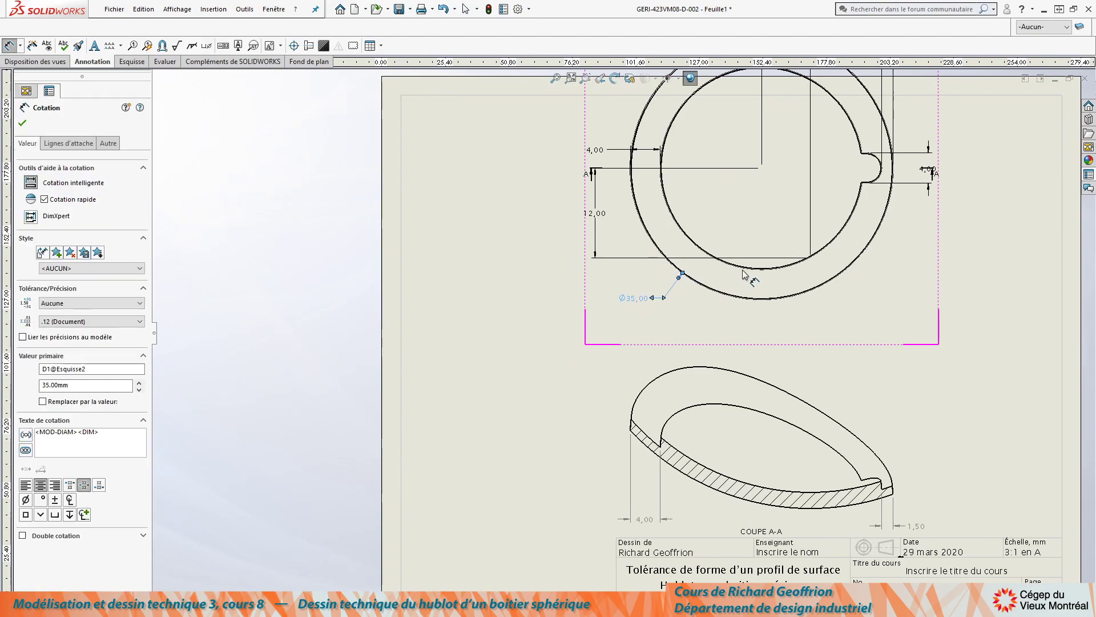
pyautogui.scroll(3, 749, 277)
pyautogui.scroll(-3, 751, 279)
pyautogui.scroll(-1, 718, 310)
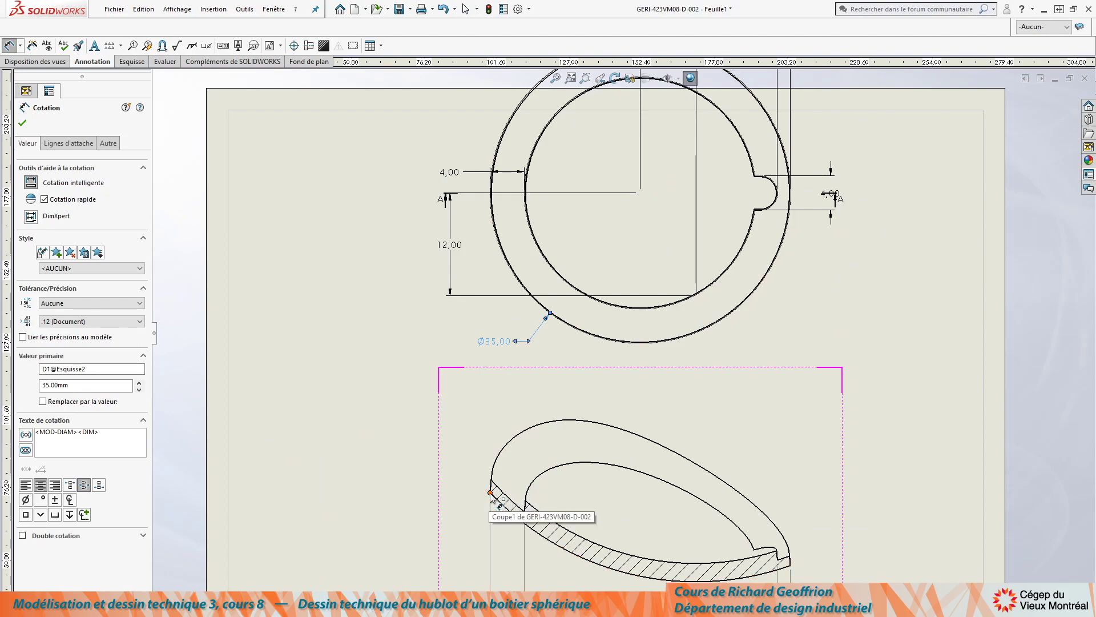
pyautogui.scroll(4, 510, 455)
pyautogui.scroll(1, 597, 421)
pyautogui.moveTo(596, 421); pyautogui.dragTo(578, 382, button='middle')
pyautogui.scroll(-1, 607, 368)
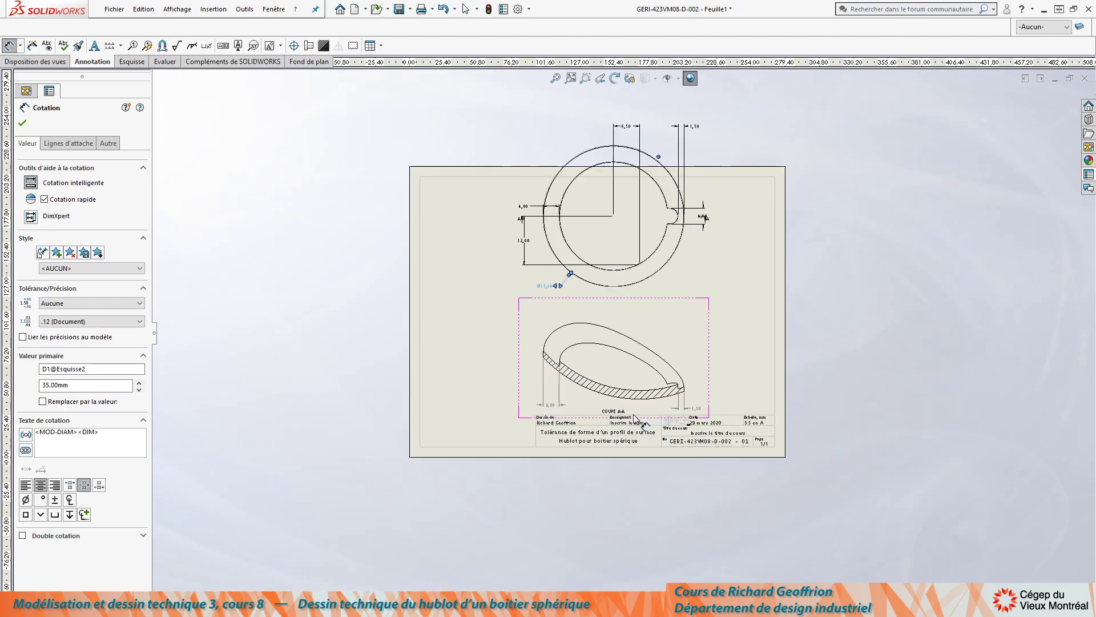
pyautogui.scroll(-4, 634, 415)
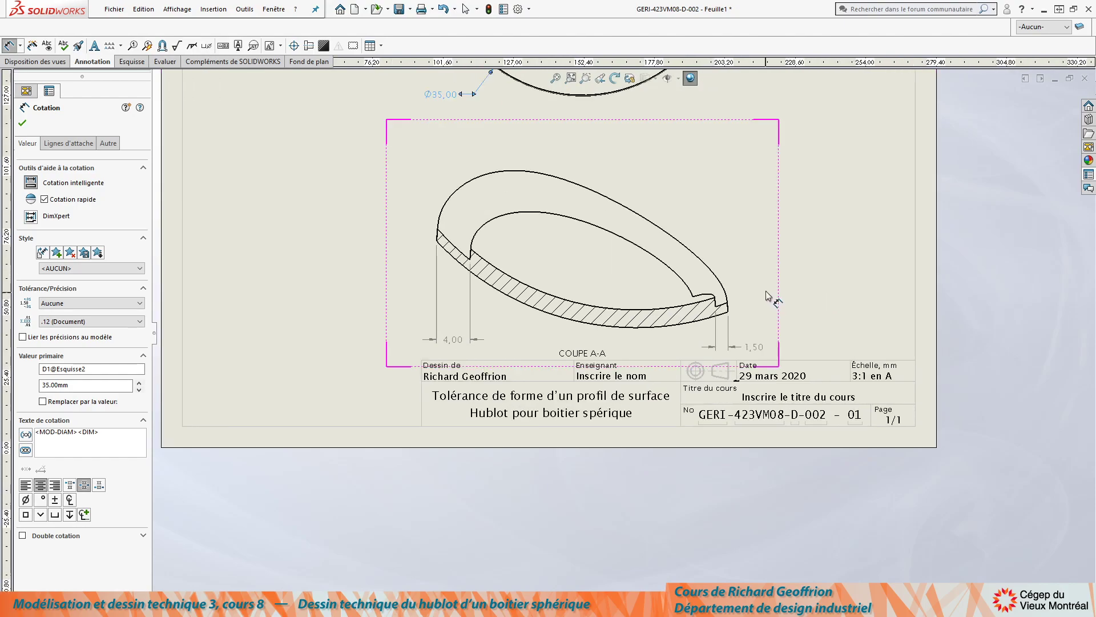
pyautogui.click(22, 122)
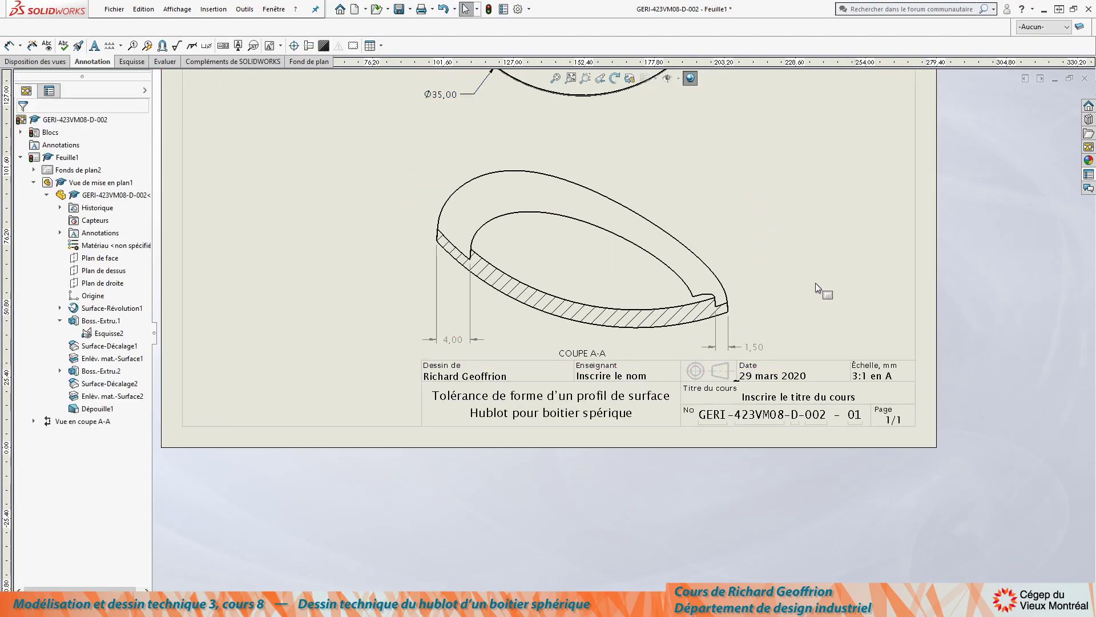
# Raise section A-A farther above the title block and place its COUPE A-A label to the left of the view
pyautogui.click(745, 253)
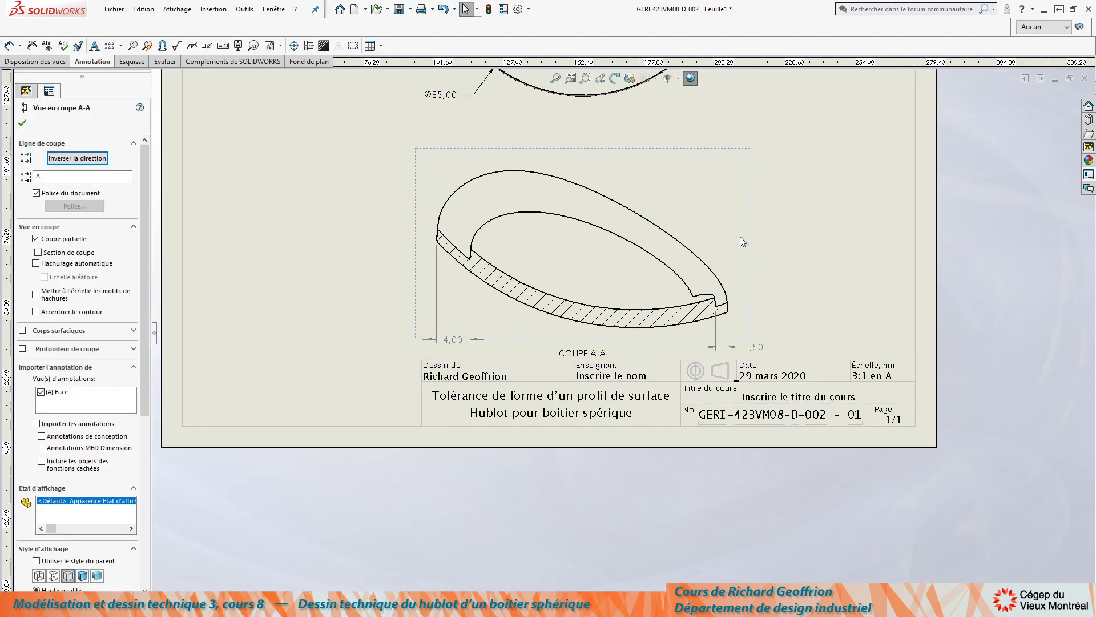
pyautogui.moveTo(749, 245); pyautogui.dragTo(753, 188)
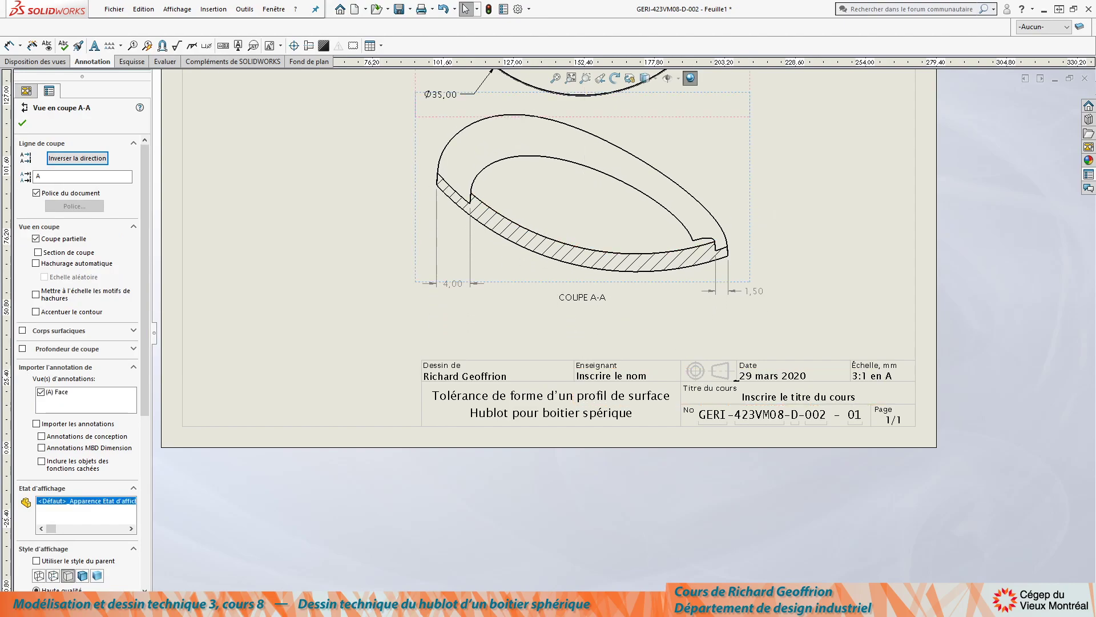
pyautogui.moveTo(582, 303); pyautogui.dragTo(372, 311)
pyautogui.moveTo(367, 182); pyautogui.dragTo(355, 180)
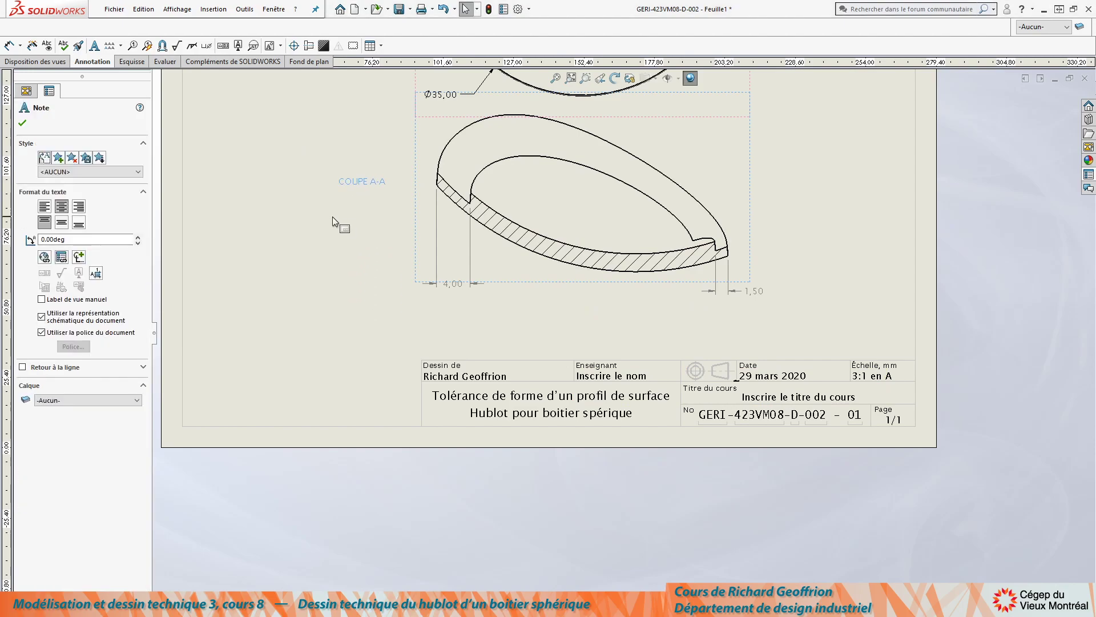
# Dimension section A-A's overall width between its outermost lower corners, centring the dimension beneath the two rim dimensions
pyautogui.click(333, 218)
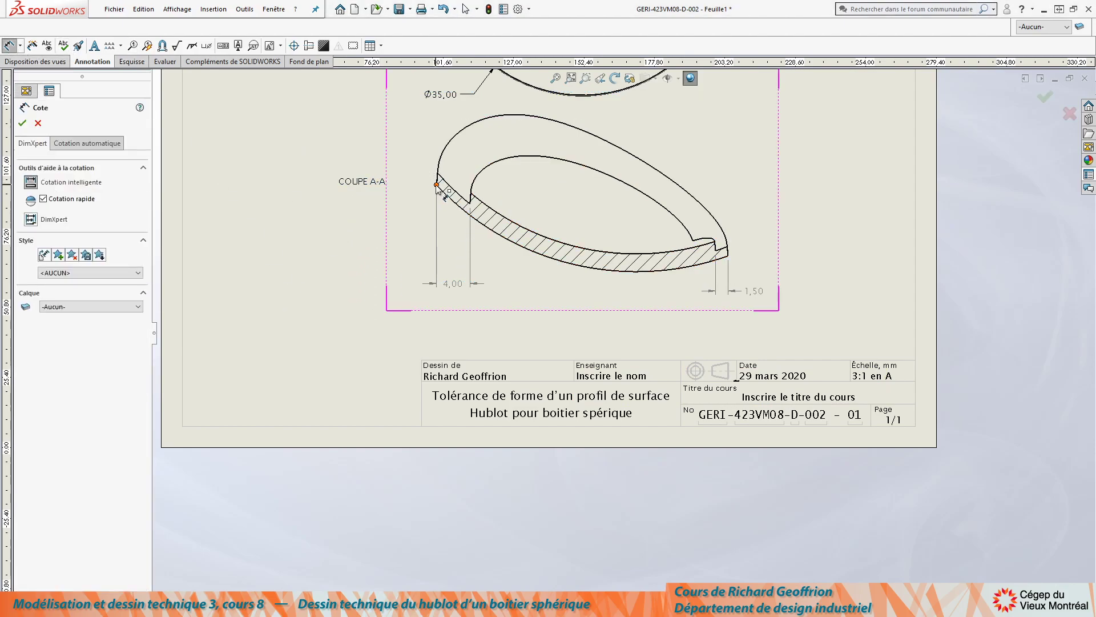
pyautogui.click(728, 255)
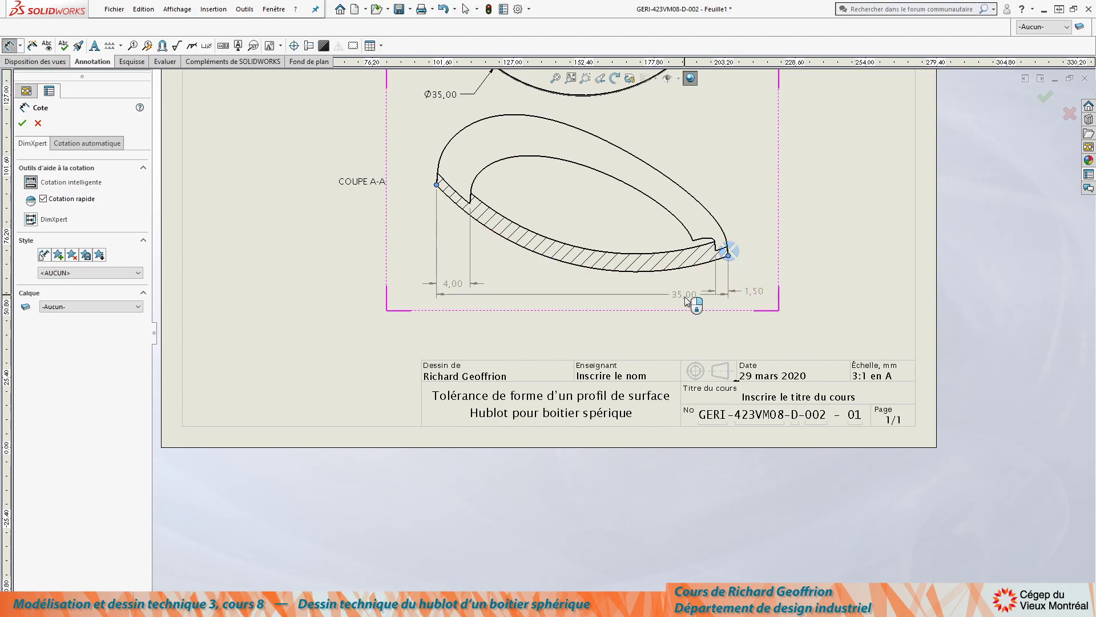
pyautogui.click(575, 330)
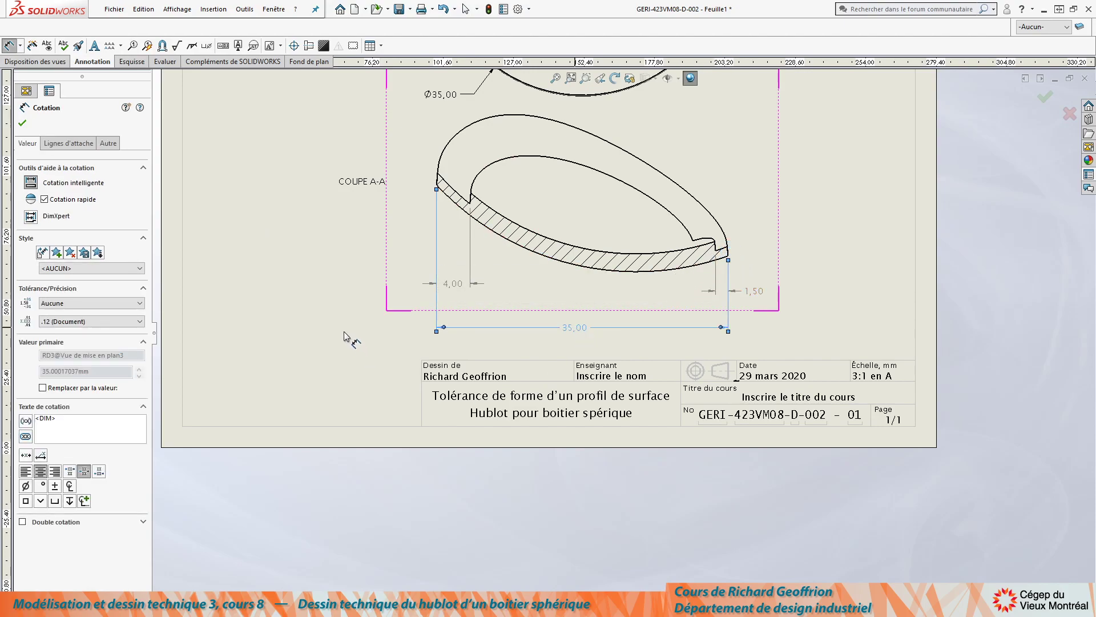
# Draw a vertical line about 5.9 mm long downward from the lower-left outer corner of section A-A
pyautogui.scroll(3, 561, 221)
pyautogui.scroll(-6, 546, 342)
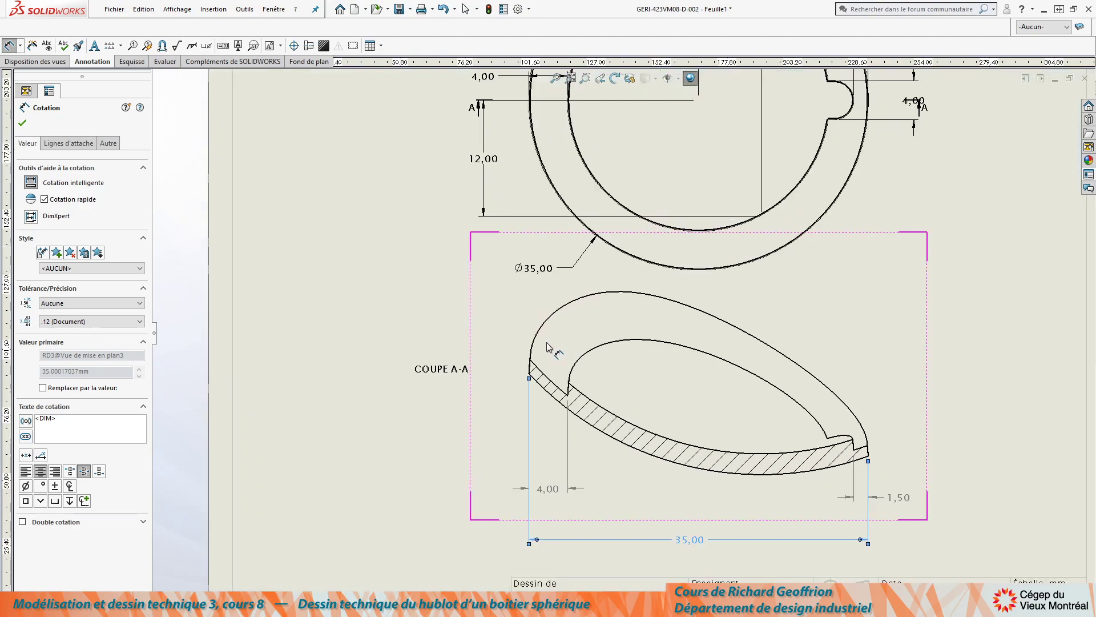
pyautogui.scroll(-3, 537, 377)
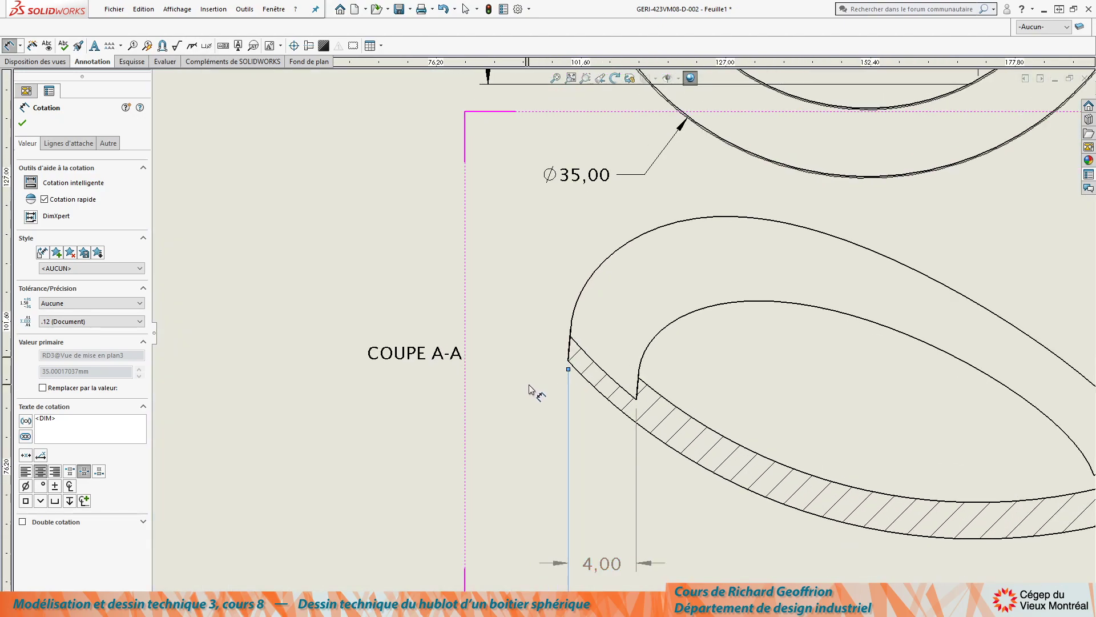
pyautogui.press('l')
pyautogui.scroll(-3, 539, 393)
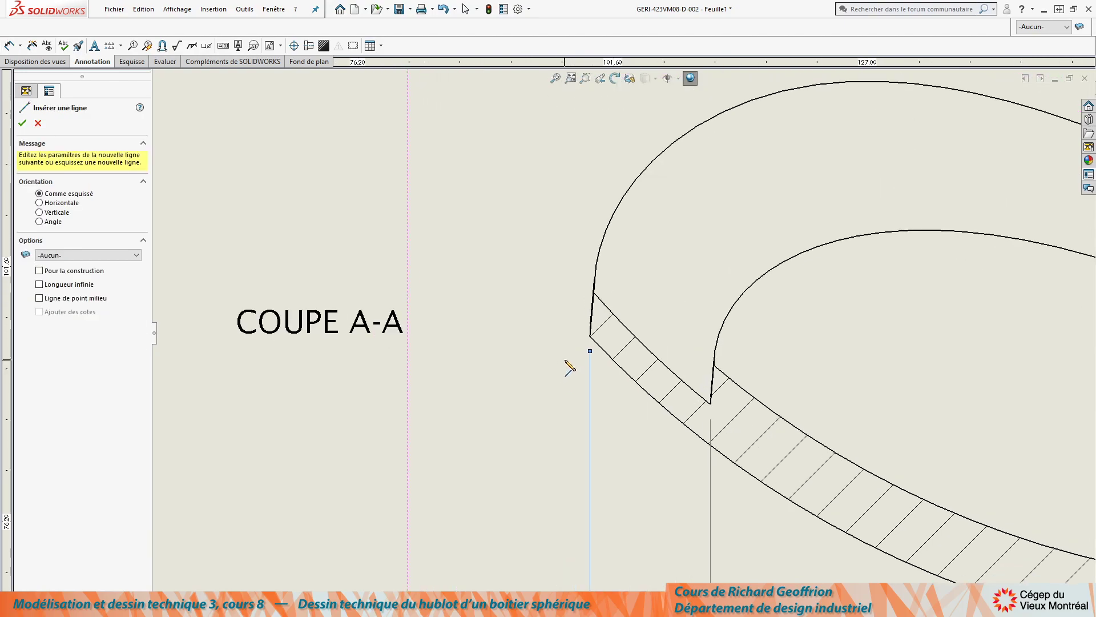
pyautogui.click(590, 337)
pyautogui.click(590, 513)
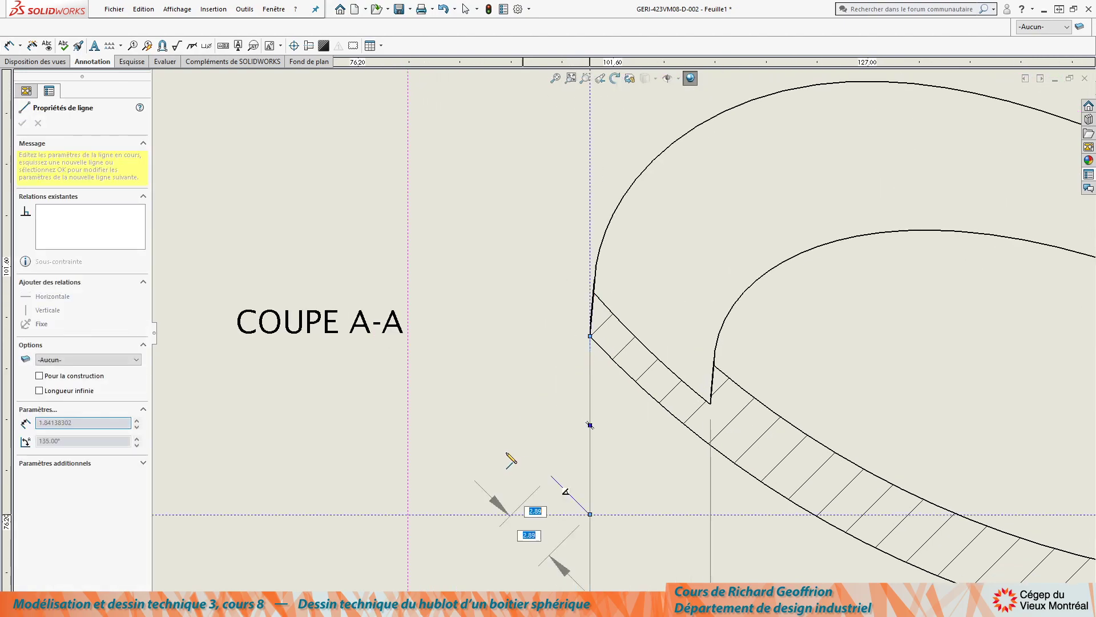
pyautogui.press('Escape')
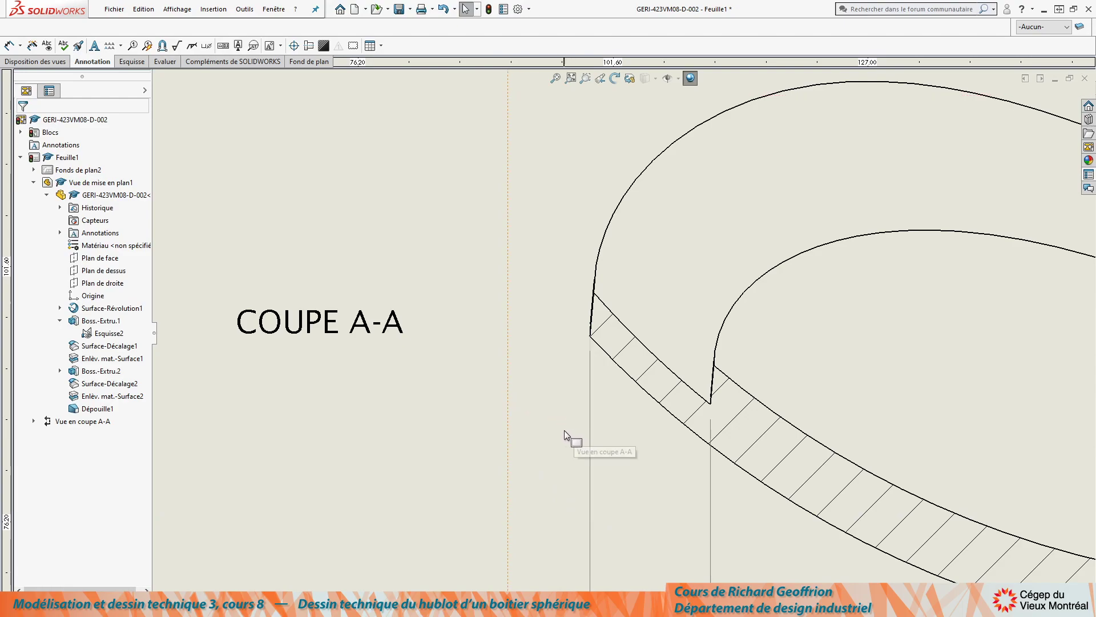
pyautogui.moveTo(564, 430); pyautogui.dragTo(549, 396, button='right')
pyautogui.scroll(-3, 530, 403)
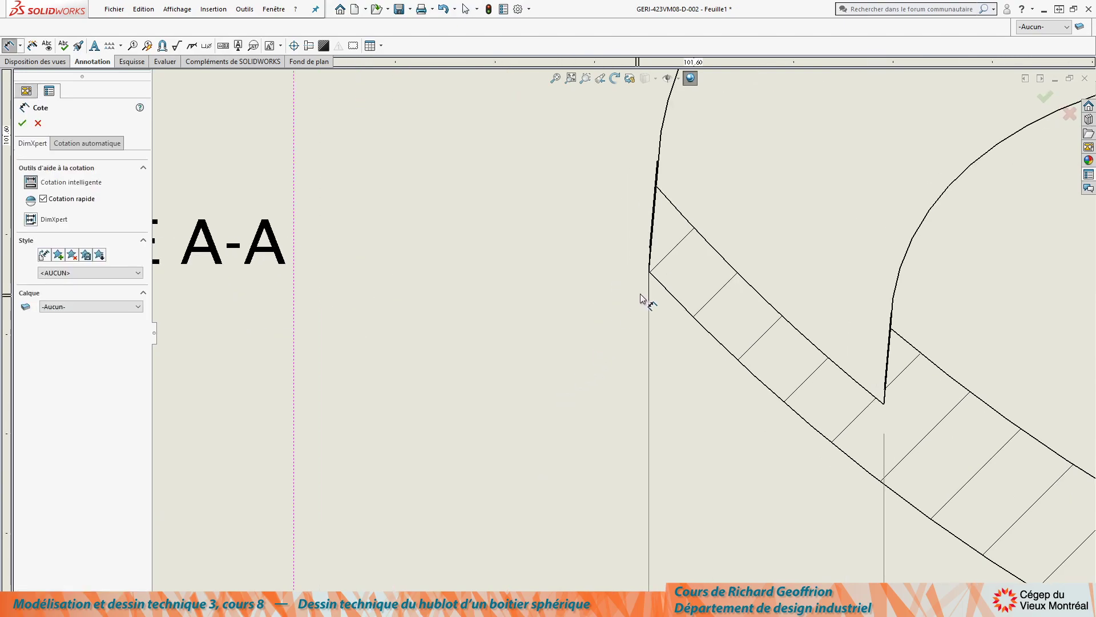
pyautogui.click(650, 296)
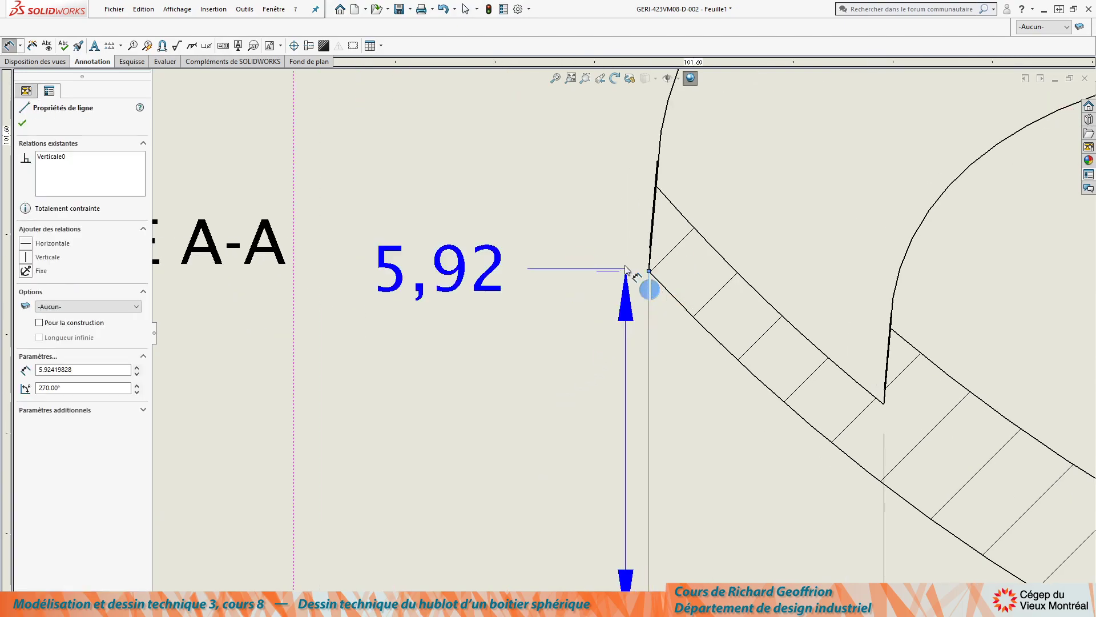
pyautogui.click(653, 213)
pyautogui.scroll(4, 606, 166)
pyautogui.scroll(-2, 596, 291)
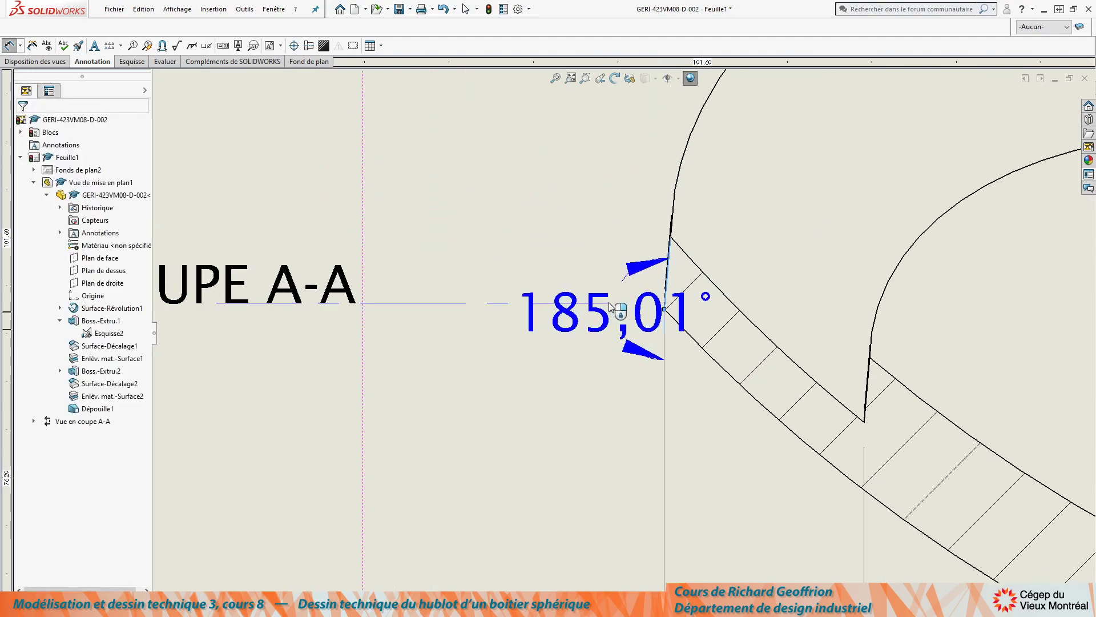
pyautogui.scroll(-4, 657, 291)
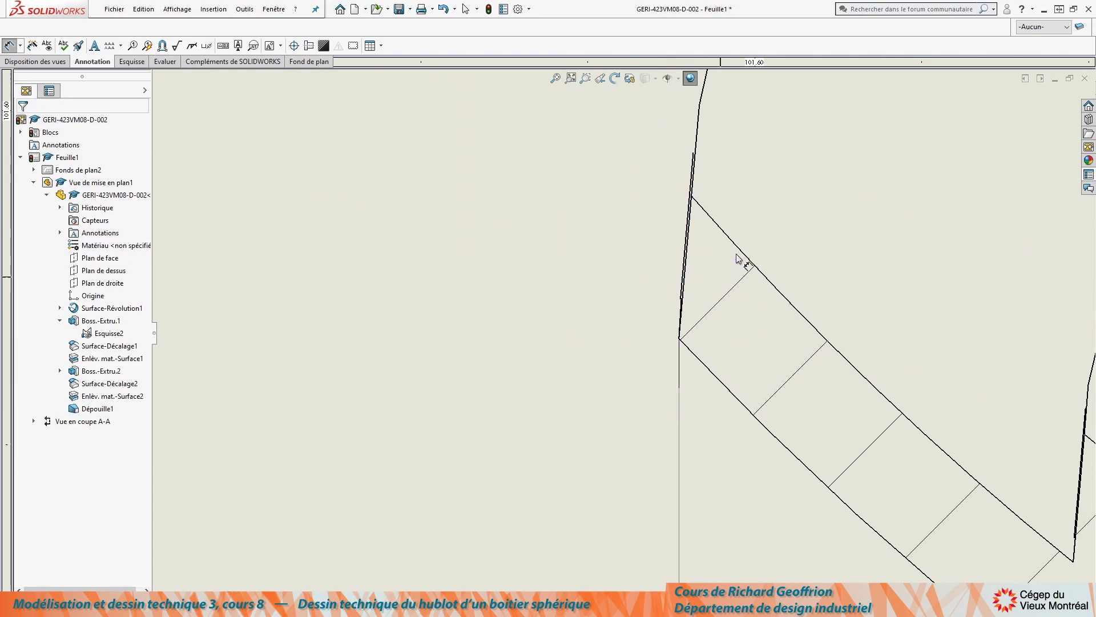
pyautogui.scroll(-3, 731, 270)
pyautogui.scroll(3, 660, 501)
pyautogui.scroll(-2, 630, 429)
pyautogui.press('Escape')
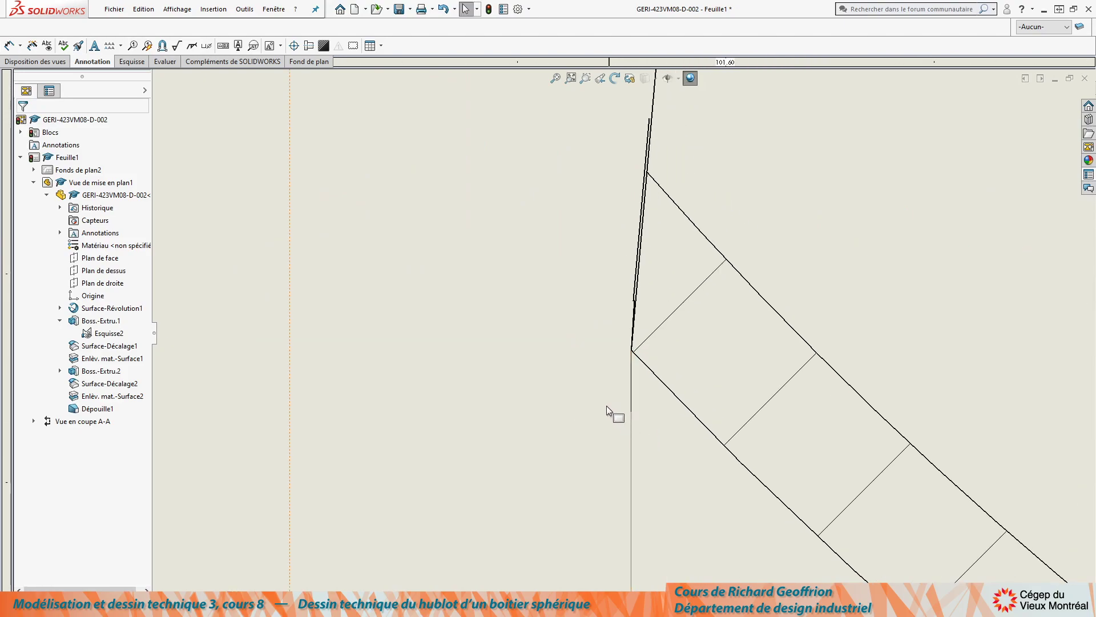
# Dimension the acute draft angle between the vertical line and section A-A's outer-left slanted edge, above the corner, as a driven dimension
pyautogui.press('Return')
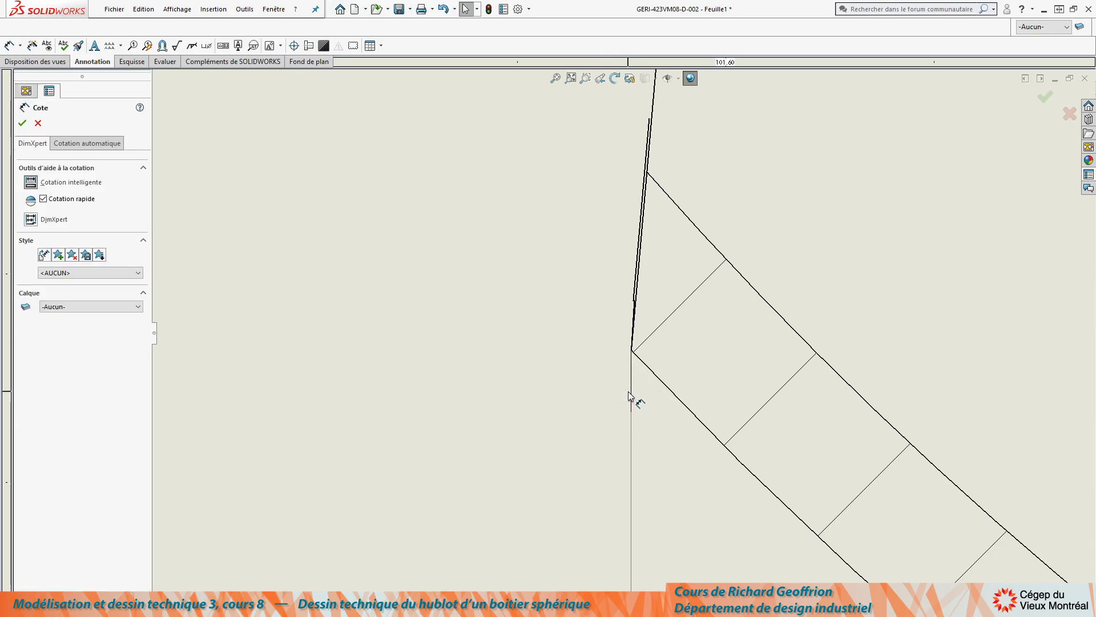
pyautogui.click(631, 372)
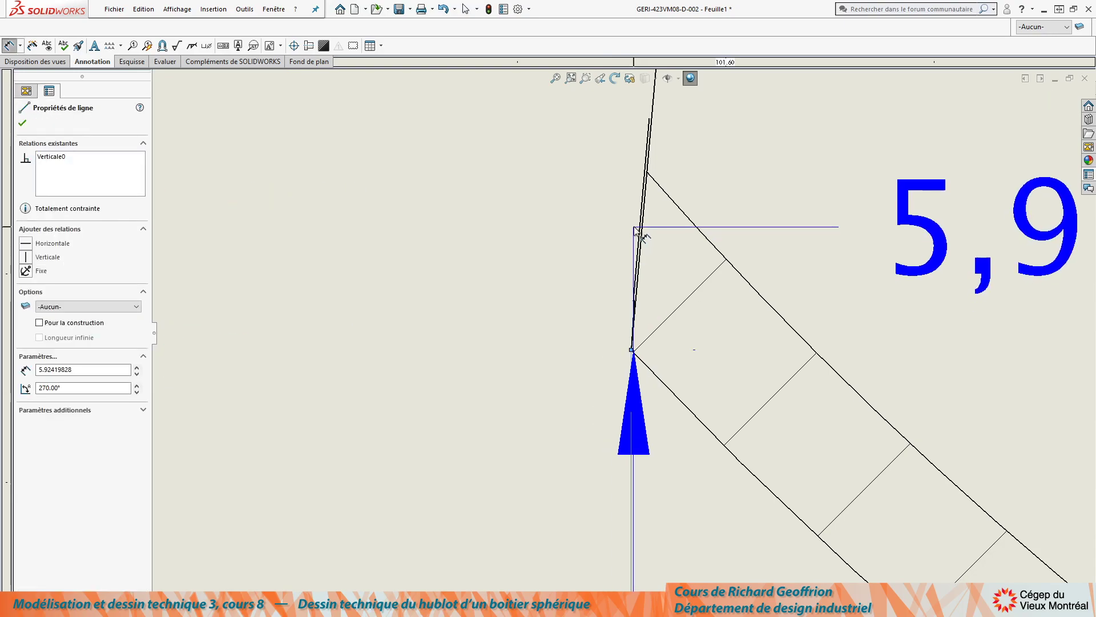
pyautogui.click(641, 225)
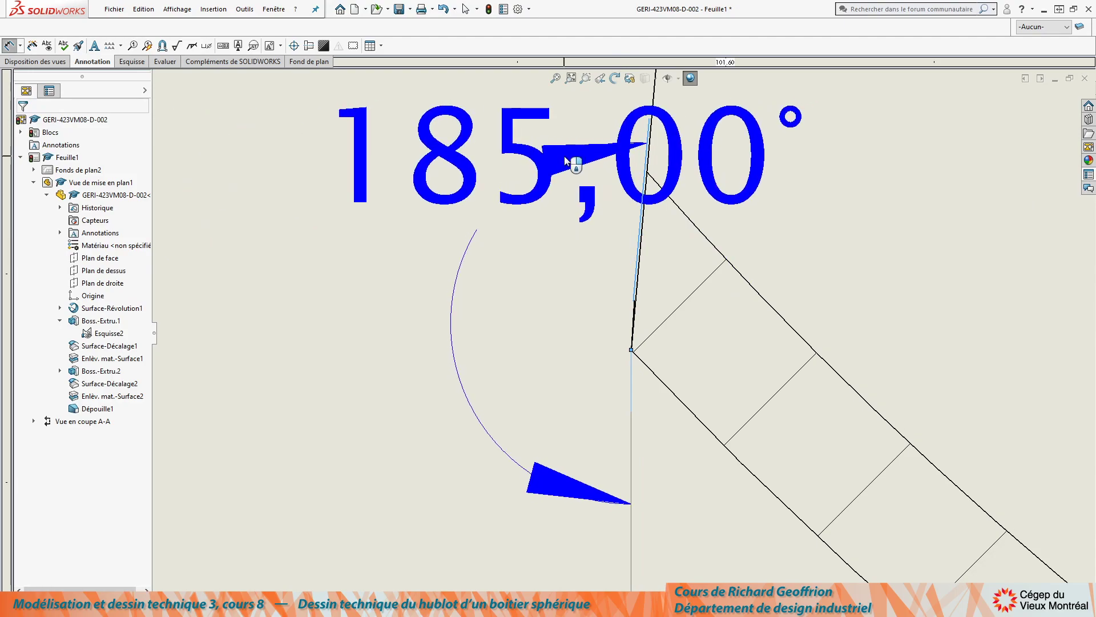
pyautogui.scroll(2, 597, 206)
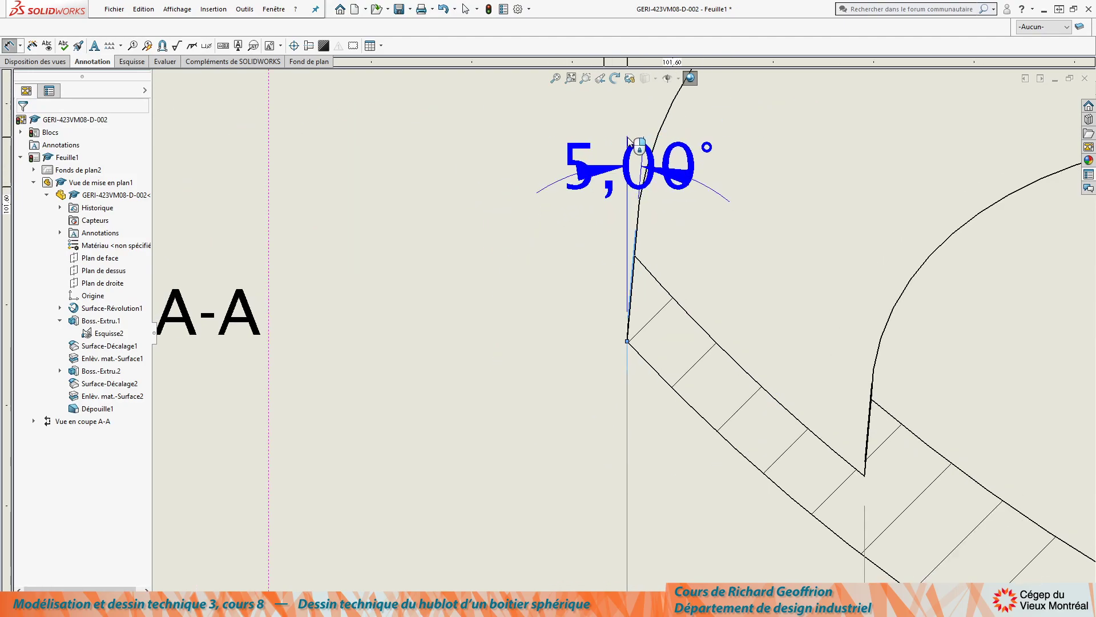
pyautogui.click(628, 137)
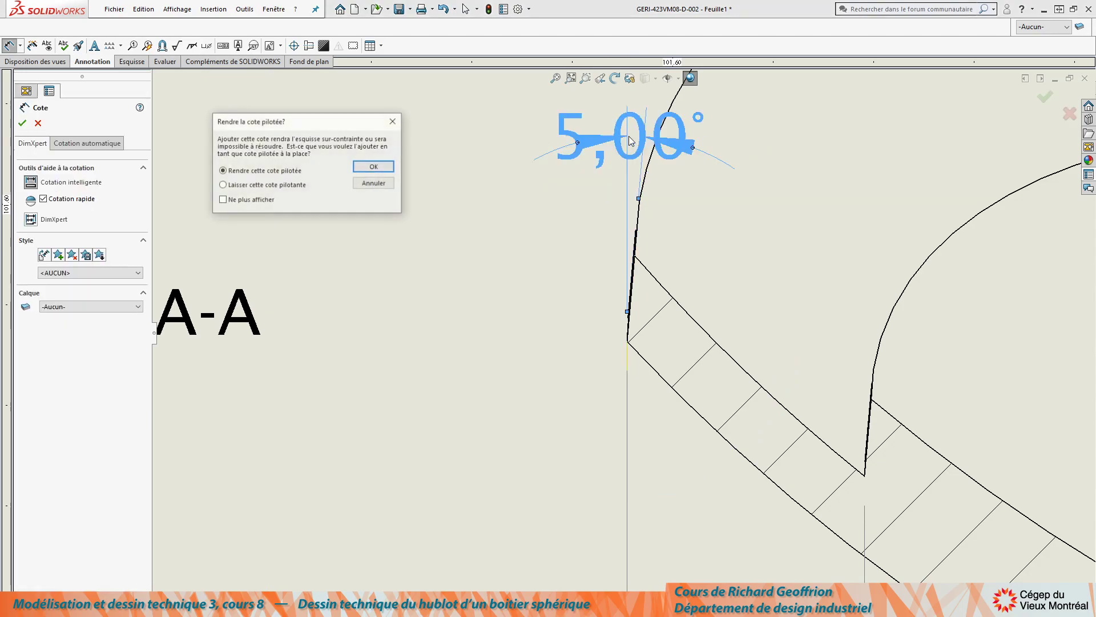
pyautogui.click(370, 167)
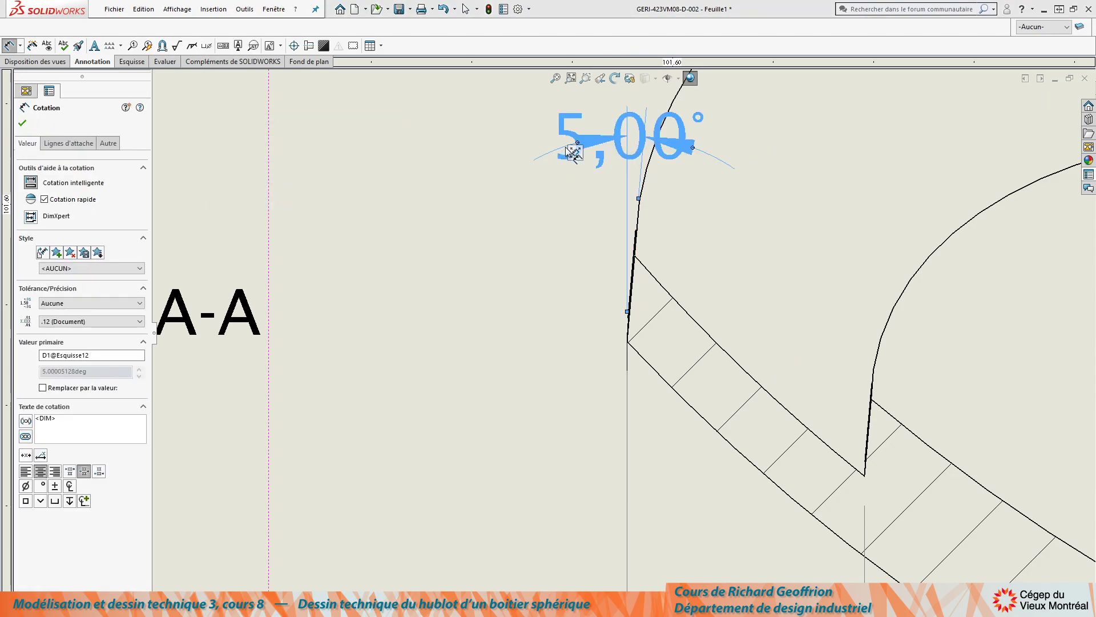
# Move the draft-angle dimension's text clear of its extension lines, to the left of section A-A's outline
pyautogui.moveTo(568, 161); pyautogui.dragTo(421, 211)
pyautogui.scroll(5, 466, 170)
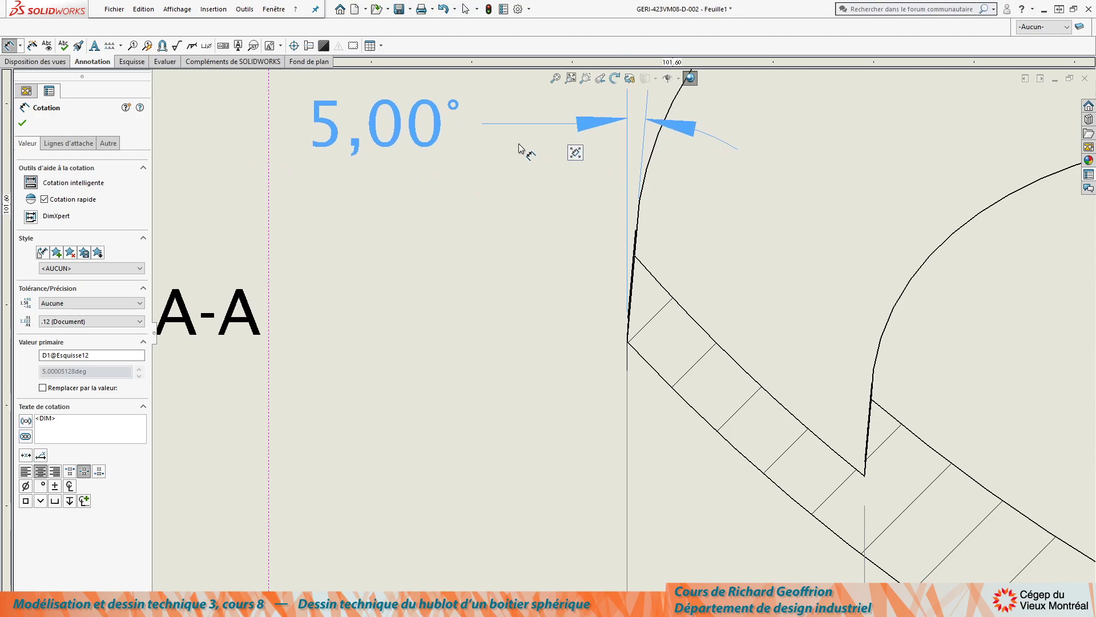
pyautogui.moveTo(537, 254); pyautogui.dragTo(542, 177)
# Examine the placement of the bottom view, section A-A and their dimensions on the sheet
pyautogui.scroll(6, 620, 286)
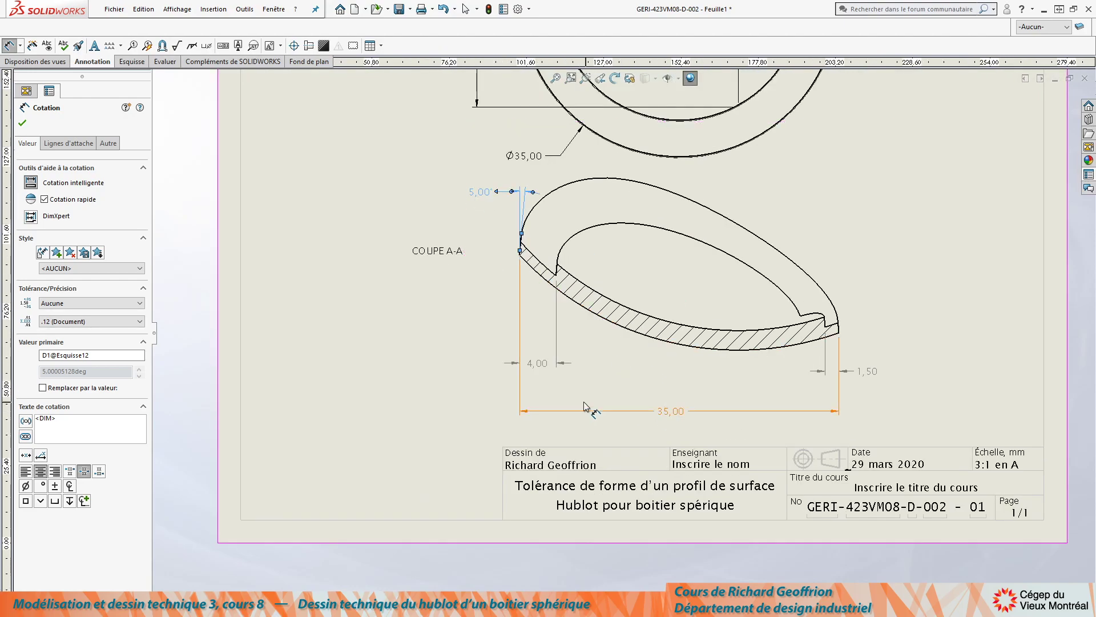
pyautogui.scroll(4, 668, 304)
pyautogui.scroll(-2, 626, 297)
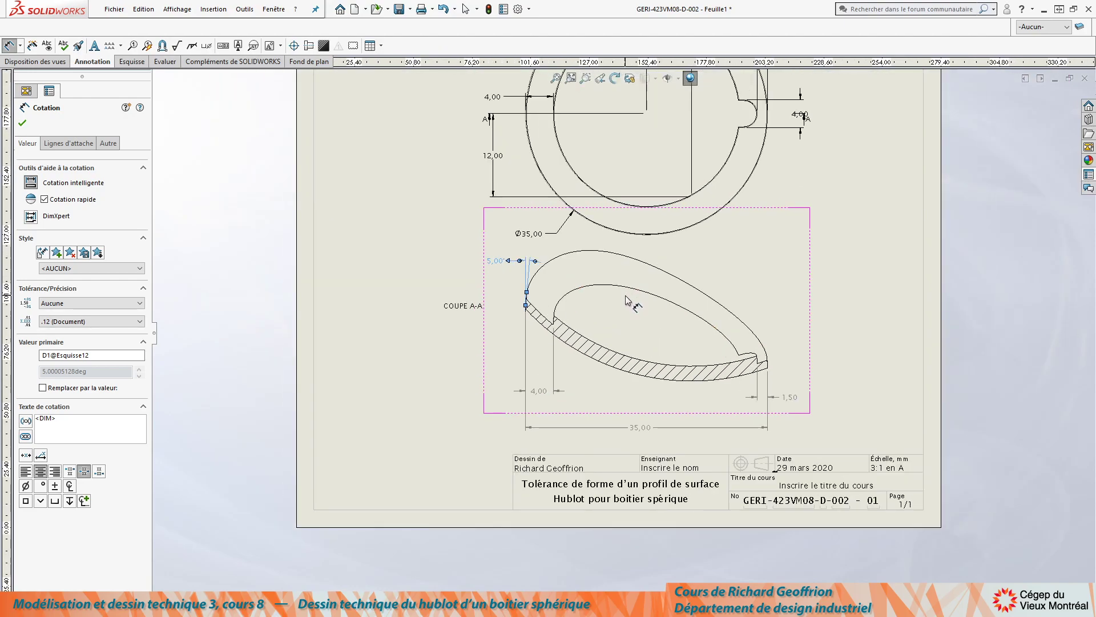
pyautogui.scroll(3, 626, 300)
pyautogui.scroll(-3, 742, 285)
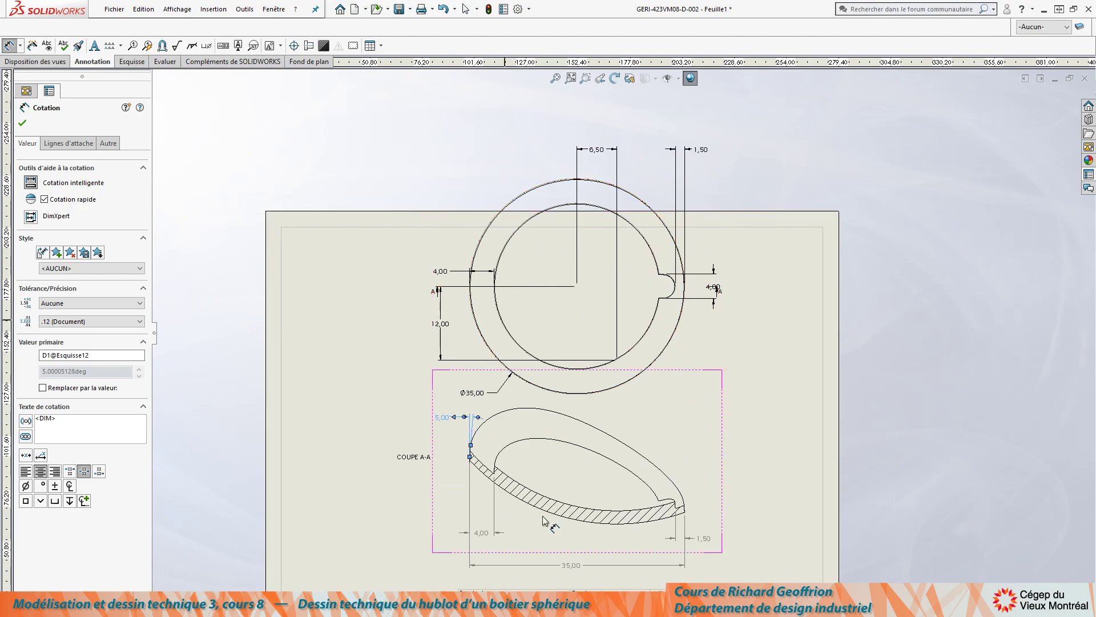
pyautogui.scroll(1, 507, 474)
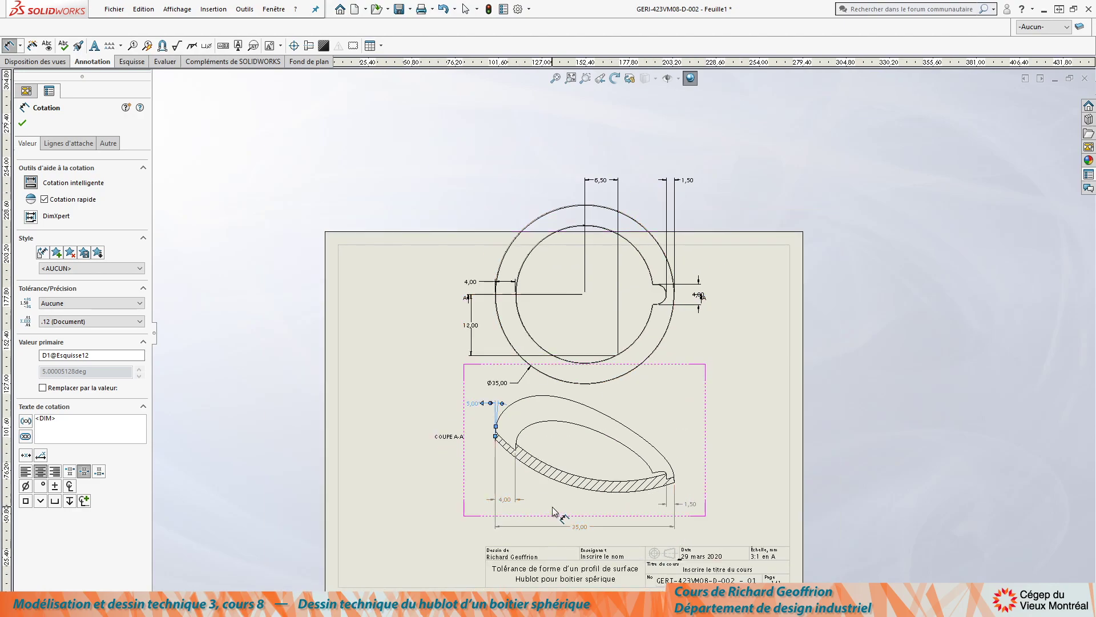
pyautogui.scroll(-1, 557, 517)
pyautogui.scroll(-1, 512, 363)
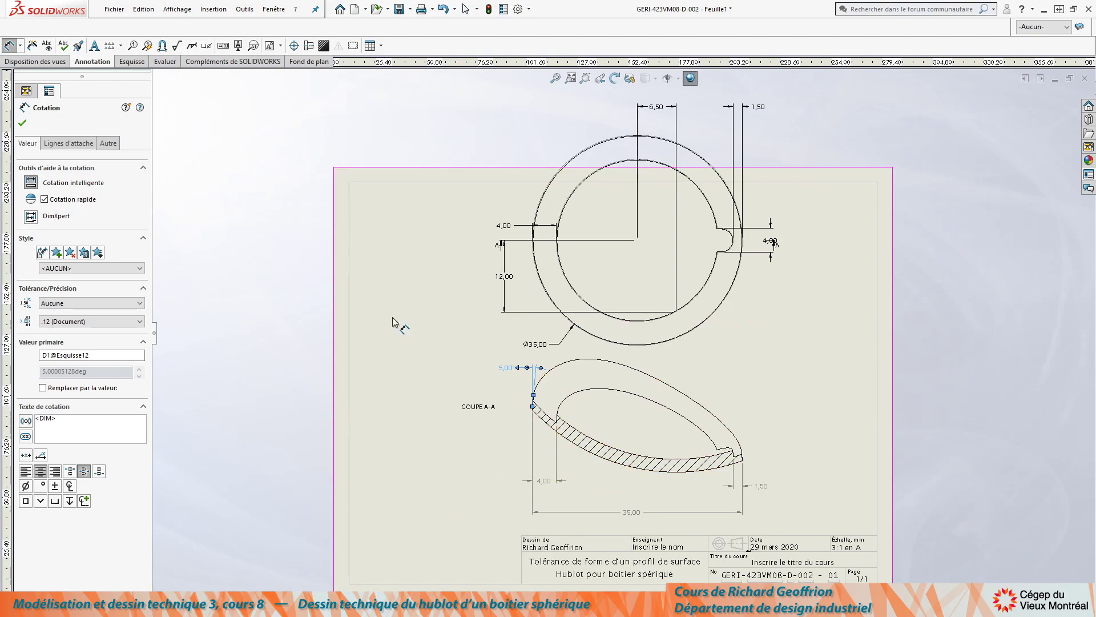
# Dimension the radius of section A-A's lower outer arc to the left of the view and change its prefix to RS
pyautogui.scroll(-3, 596, 502)
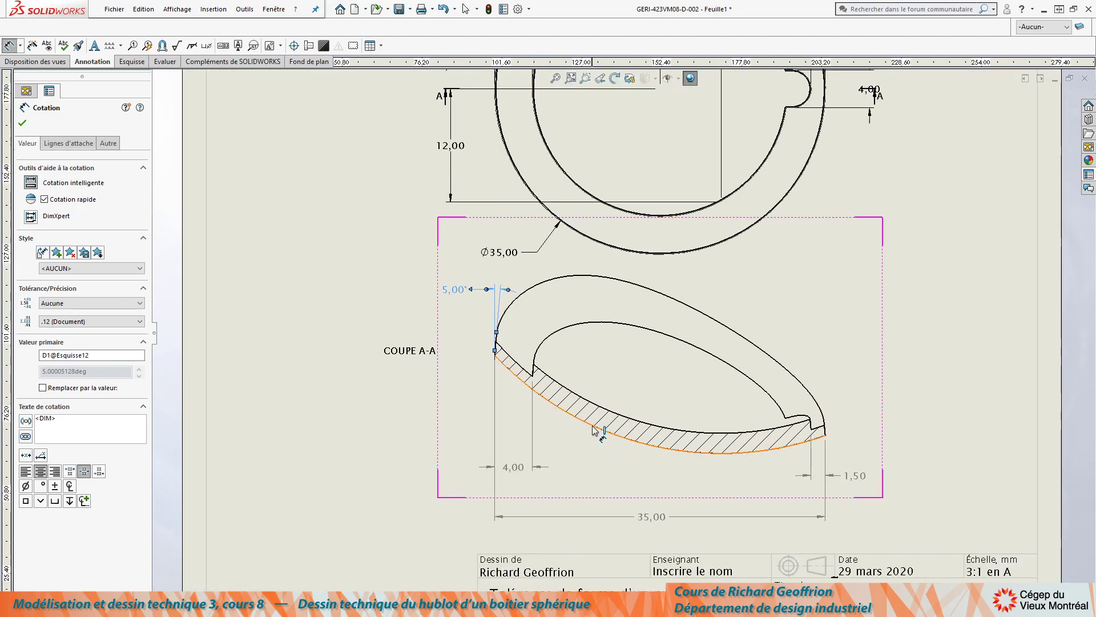
pyautogui.click(593, 431)
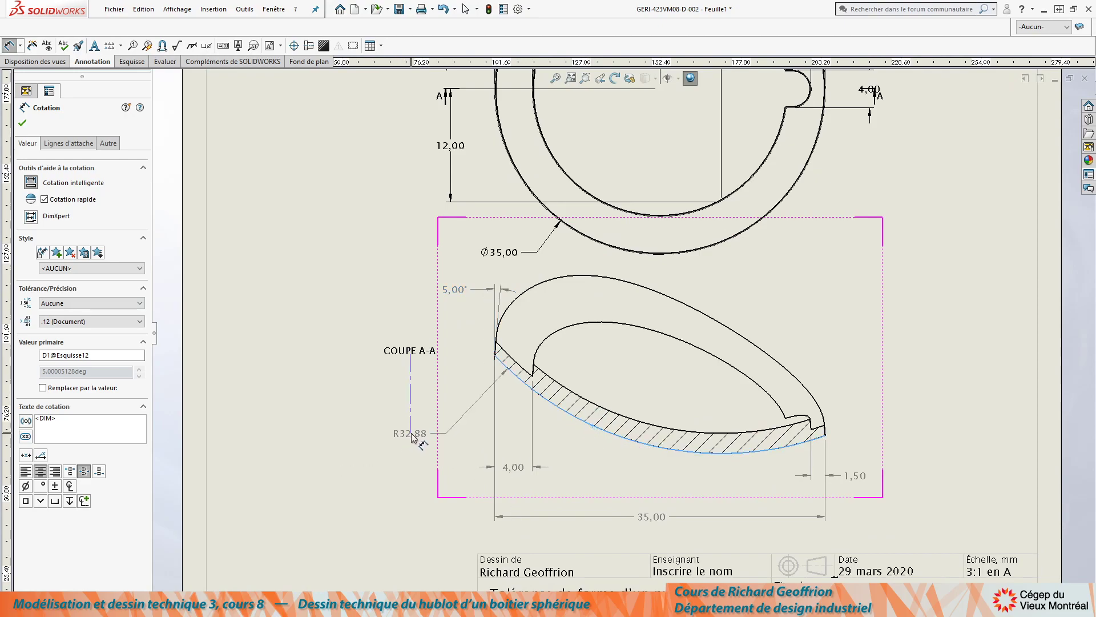
pyautogui.click(399, 391)
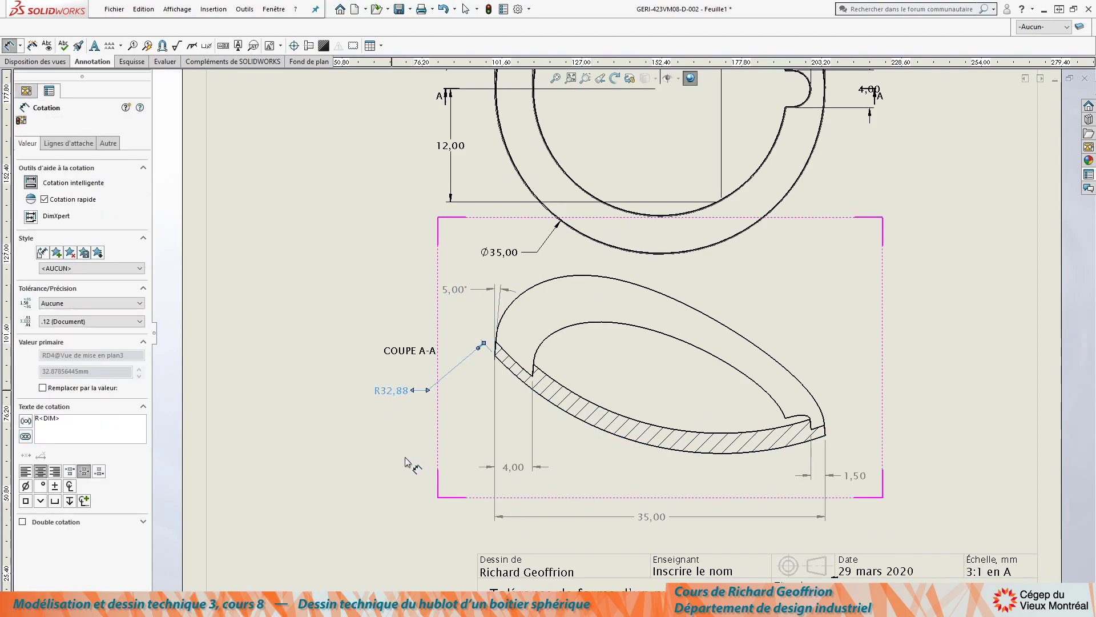
pyautogui.scroll(-3, 406, 461)
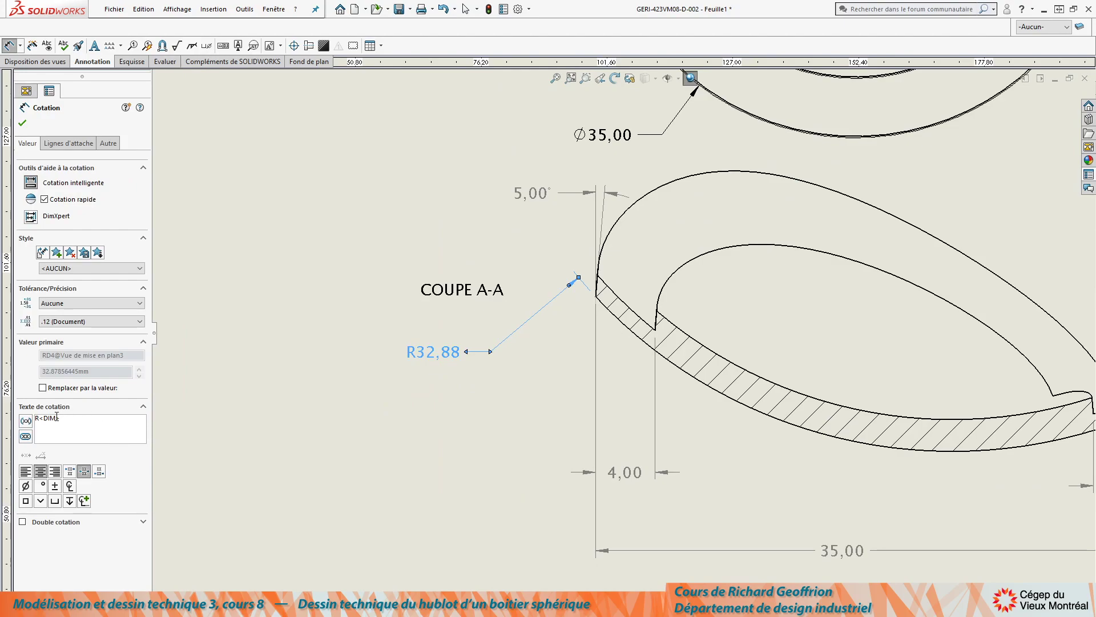
pyautogui.write('S')
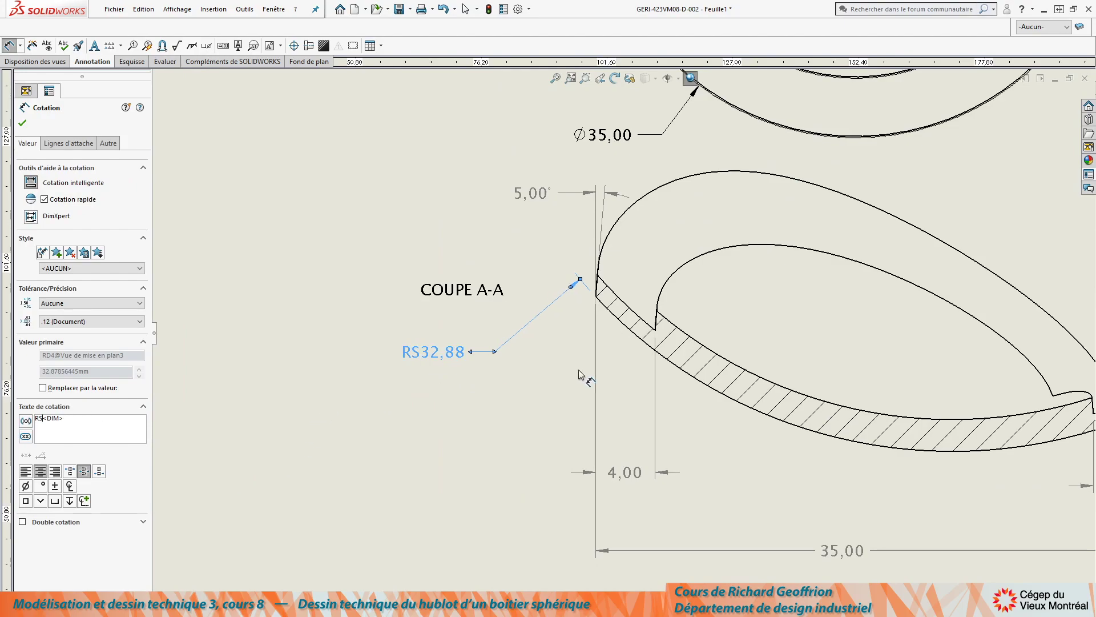
# Raise the RS radius dimension slightly and move the COUPE A-A label below it, to the lower left of the section
pyautogui.moveTo(431, 354)
pyautogui.mouseDown()
pyautogui.moveTo(526, 393)
pyautogui.moveTo(442, 337)
pyautogui.mouseUp()
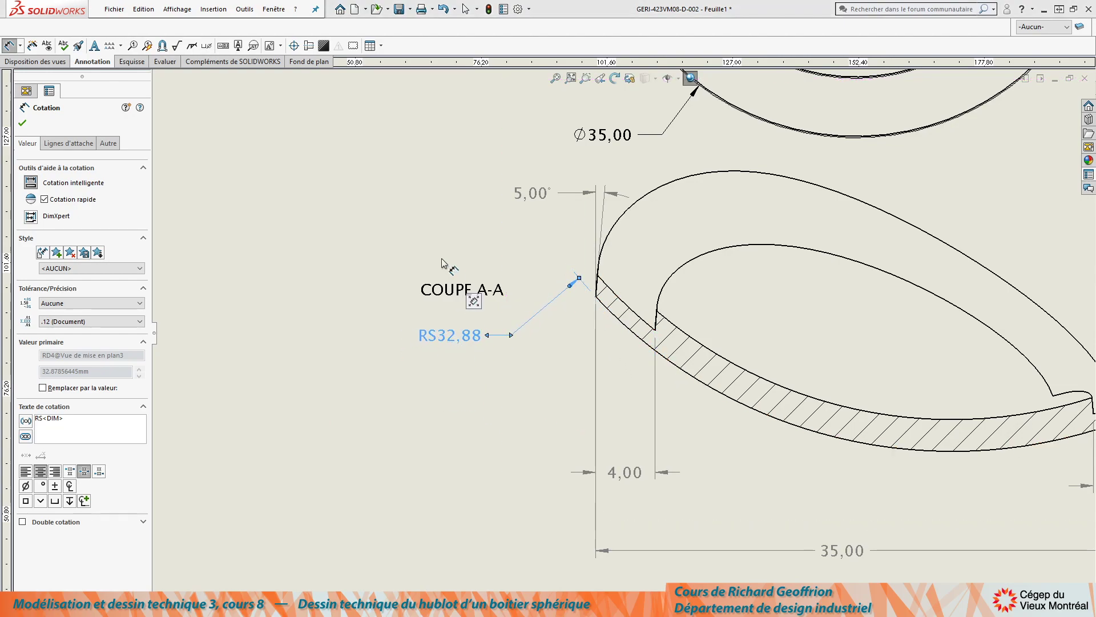
pyautogui.click(22, 123)
pyautogui.moveTo(456, 290); pyautogui.dragTo(495, 231)
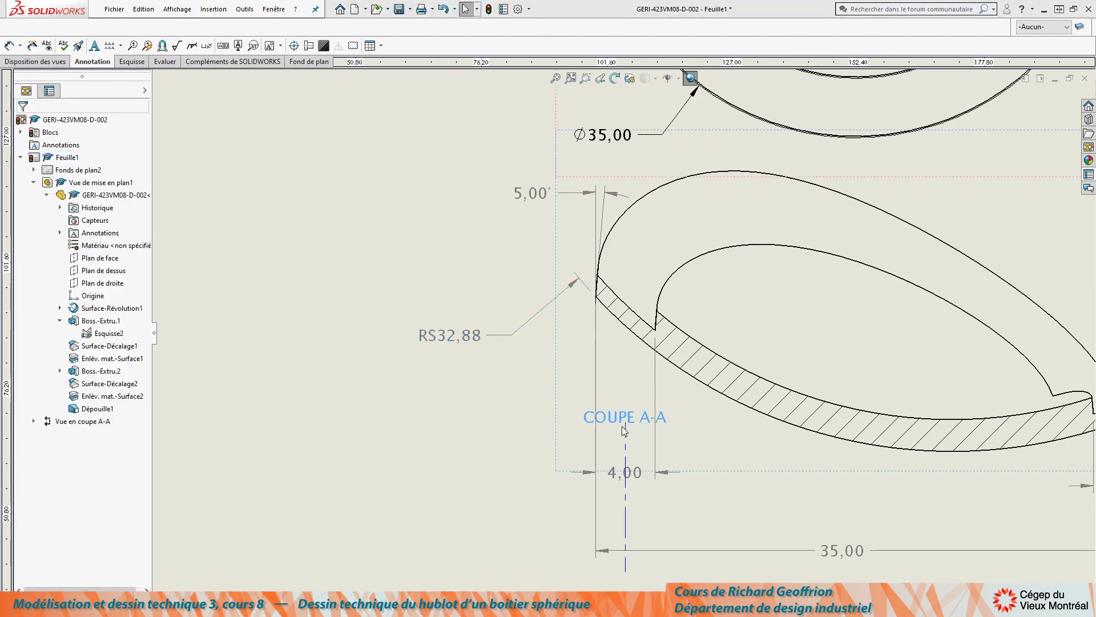
pyautogui.moveTo(506, 482); pyautogui.dragTo(484, 523)
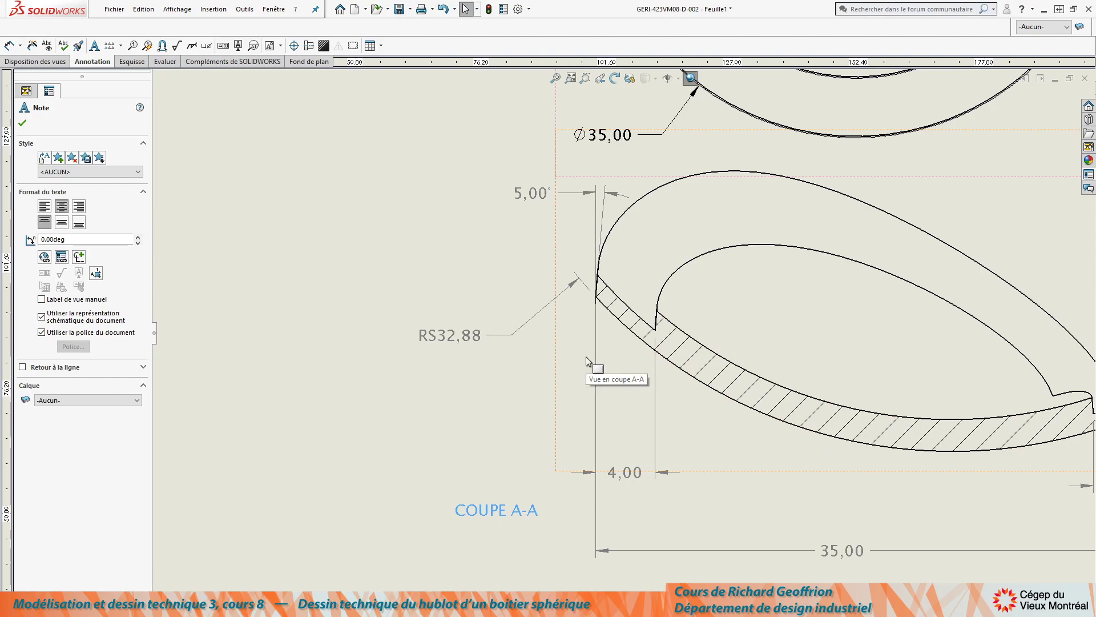
# Raise the RS radius dimension closer to section A-A's corner and add "Vrai " before its RS prefix
pyautogui.moveTo(453, 336); pyautogui.dragTo(472, 308)
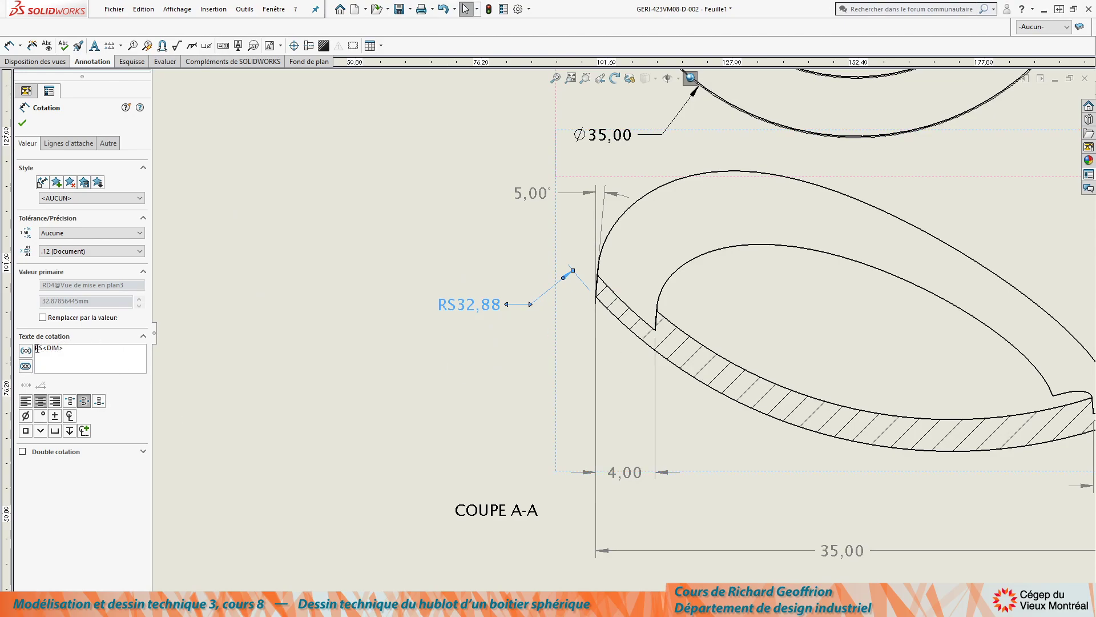
pyautogui.write('Vrai')
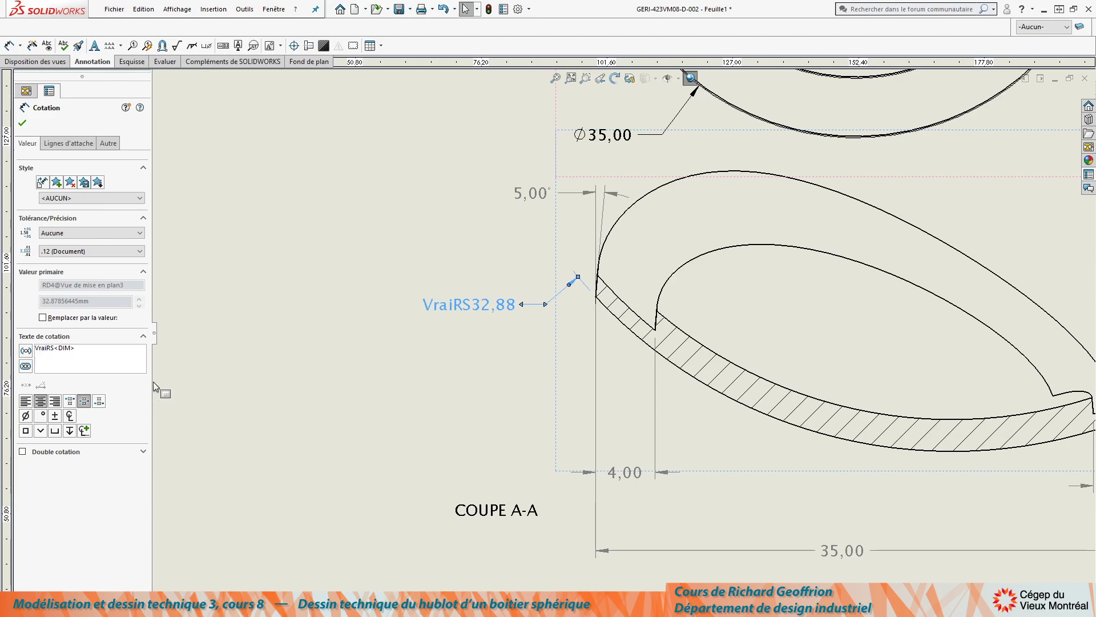
pyautogui.write('e')
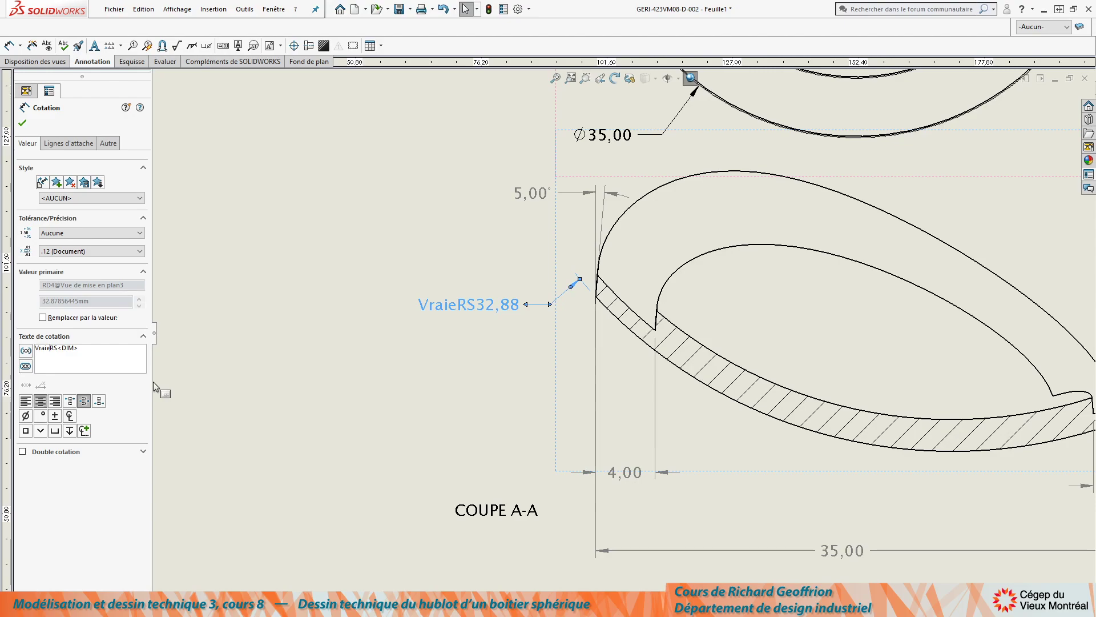
pyautogui.press('BackSpace')
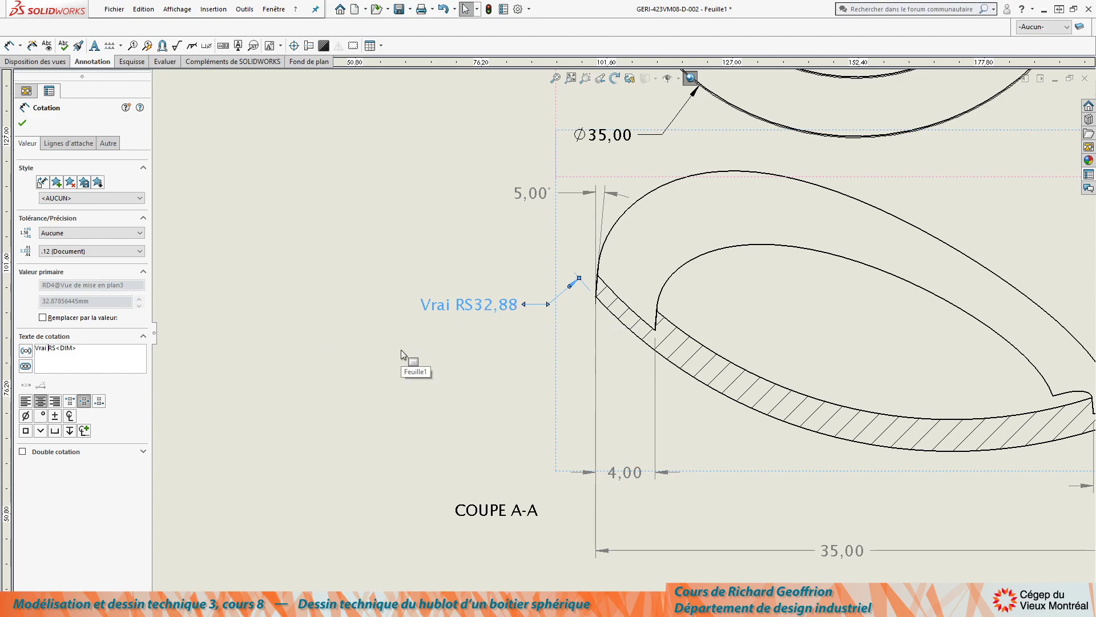
# Override the spherical radius dimension's displayed value with 35 and shift the dimension slightly upward
pyautogui.click(43, 318)
pyautogui.moveTo(48, 338); pyautogui.dragTo(85, 339)
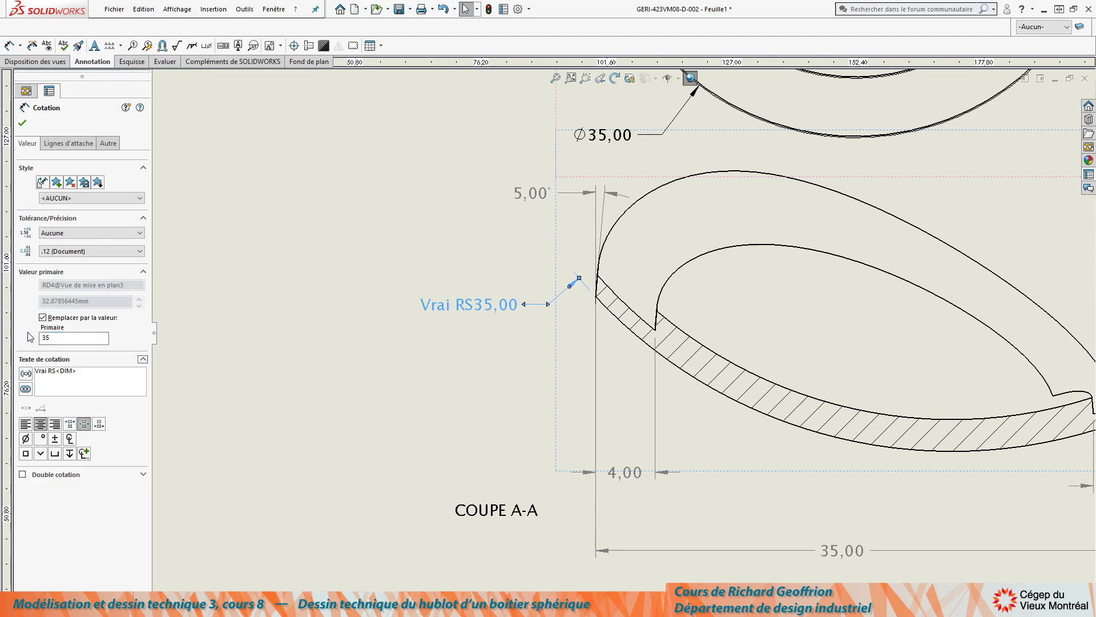
pyautogui.click(23, 122)
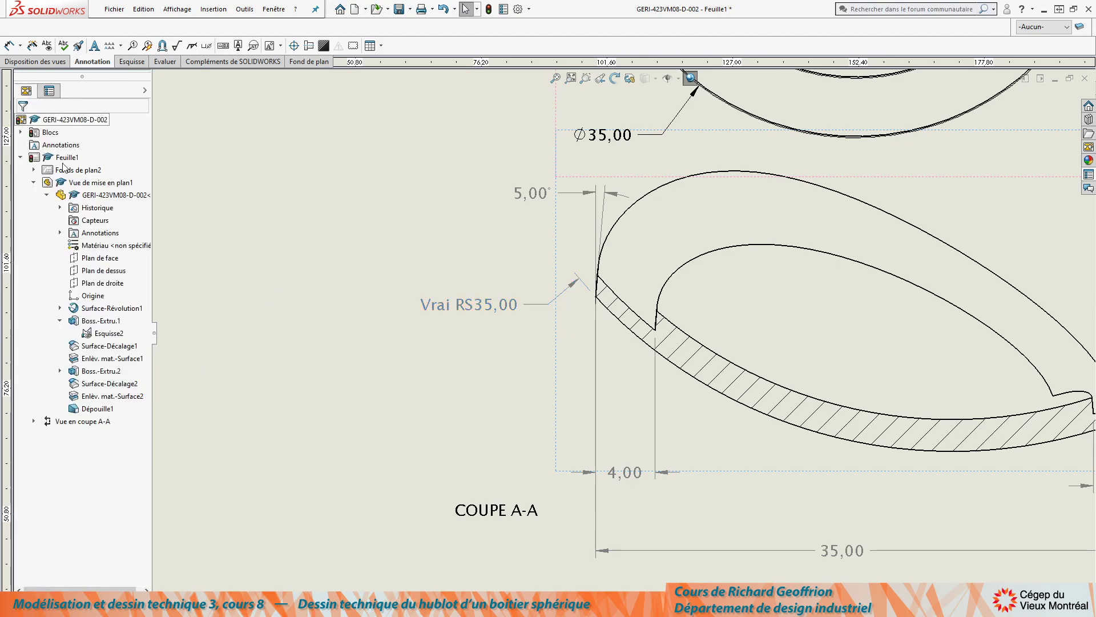
pyautogui.moveTo(458, 308)
pyautogui.mouseDown()
pyautogui.moveTo(465, 283)
pyautogui.moveTo(455, 294)
pyautogui.mouseUp()
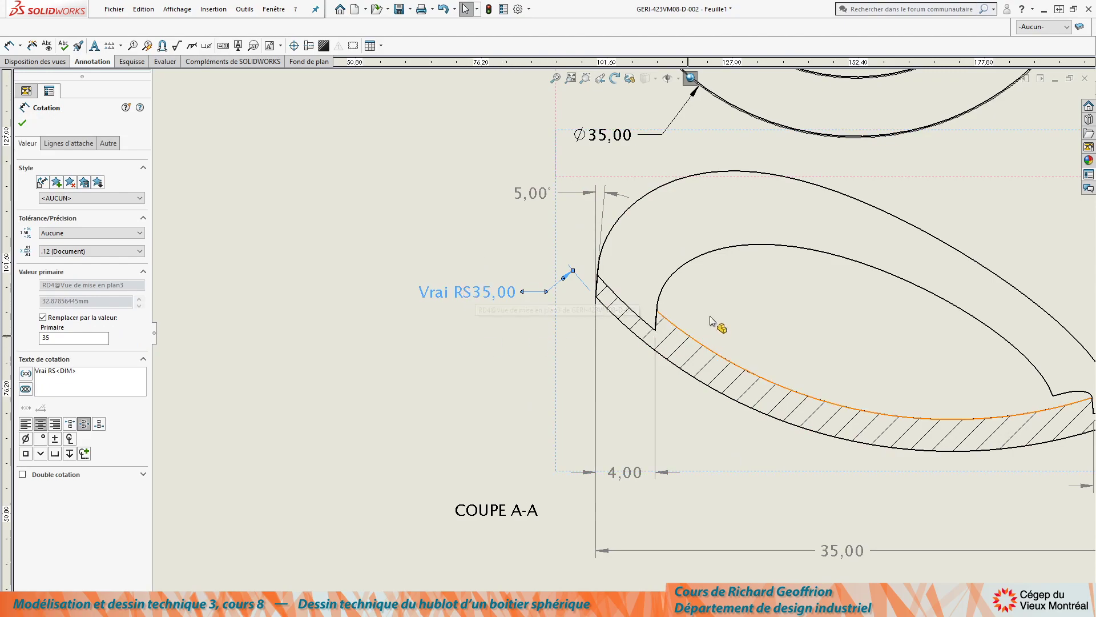
# Examine the completed dimensioning of both views and how they fit within the sheet border
pyautogui.scroll(6, 713, 320)
pyautogui.scroll(-3, 697, 321)
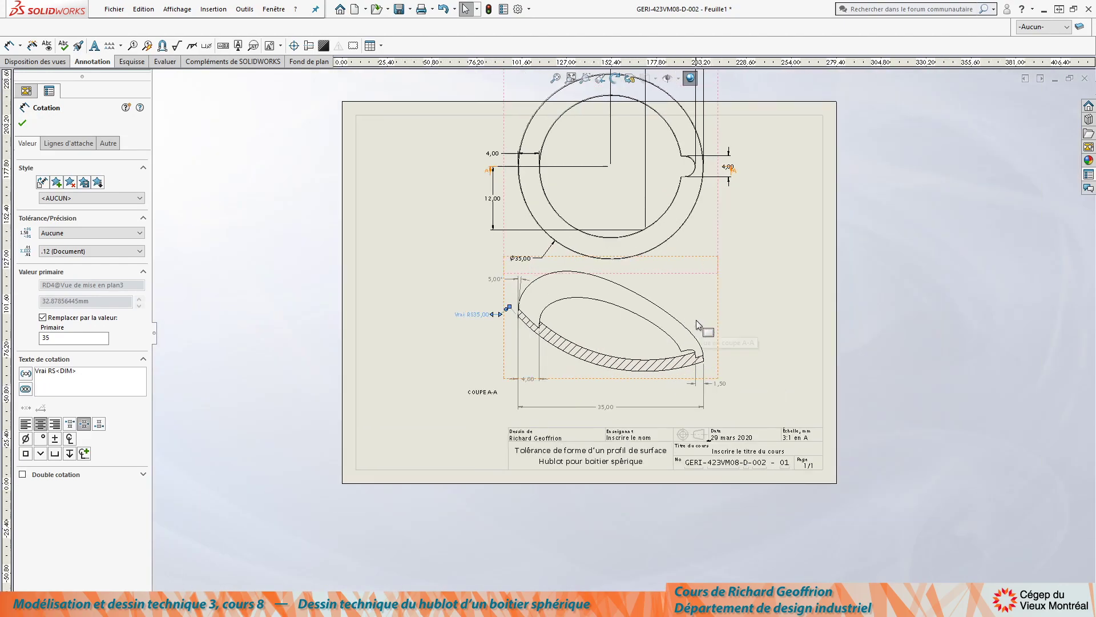
pyautogui.scroll(3, 693, 321)
pyautogui.scroll(-3, 676, 265)
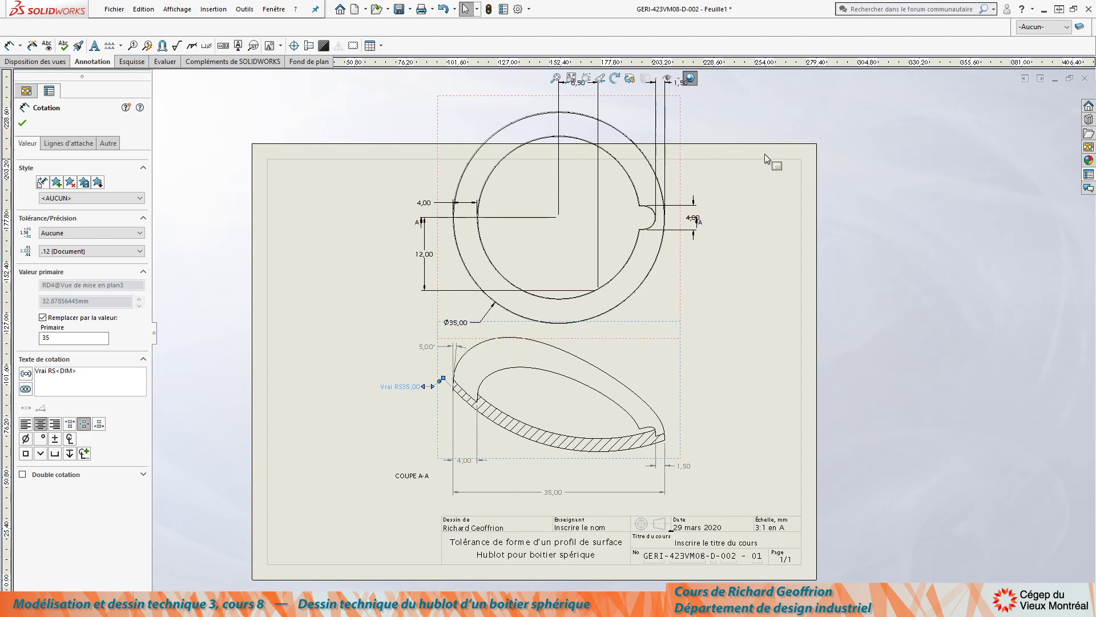
pyautogui.scroll(3, 628, 140)
pyautogui.scroll(-3, 629, 141)
pyautogui.scroll(1, 622, 334)
pyautogui.scroll(-1, 295, 520)
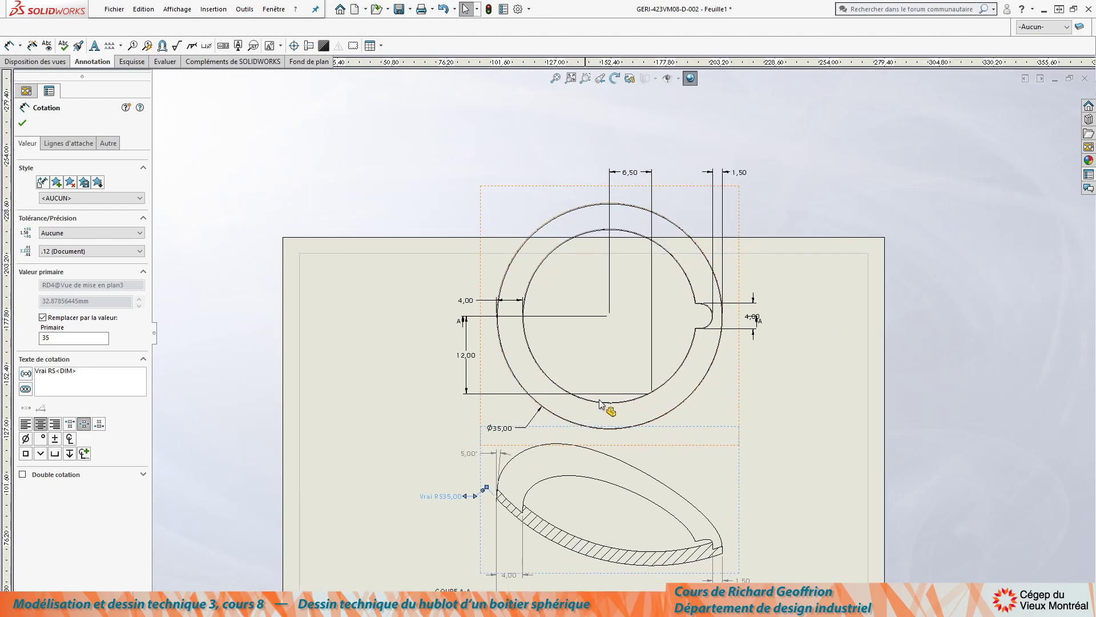
# Hide the 4.00 ring-width, 1.50 and Ø35.00 dimensions in the bottom view
pyautogui.click(49, 50)
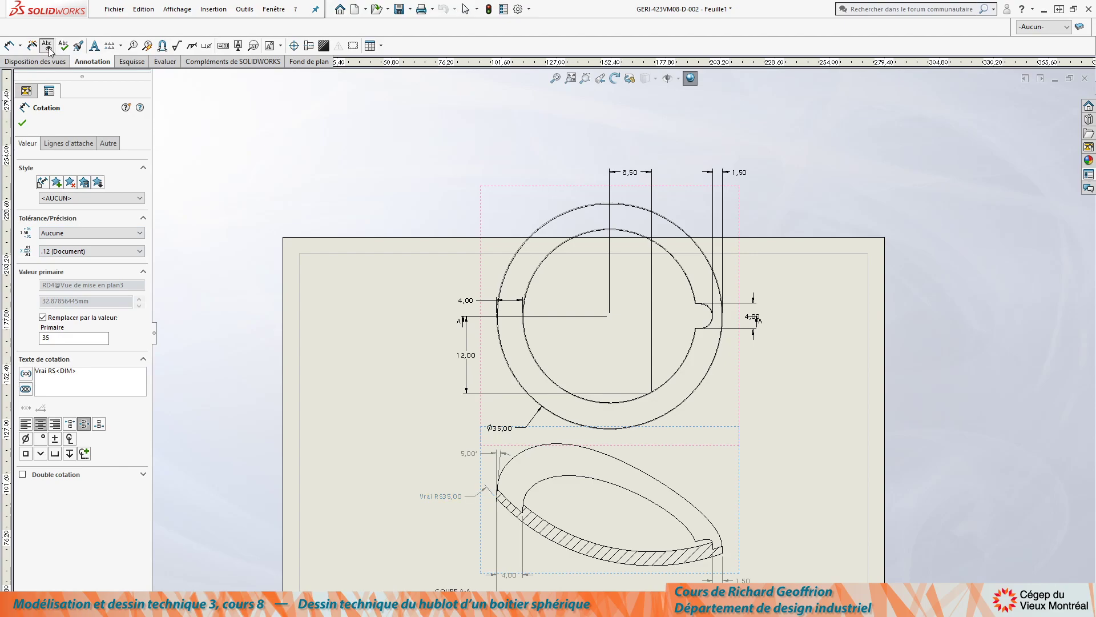
pyautogui.click(473, 299)
pyautogui.scroll(-3, 726, 339)
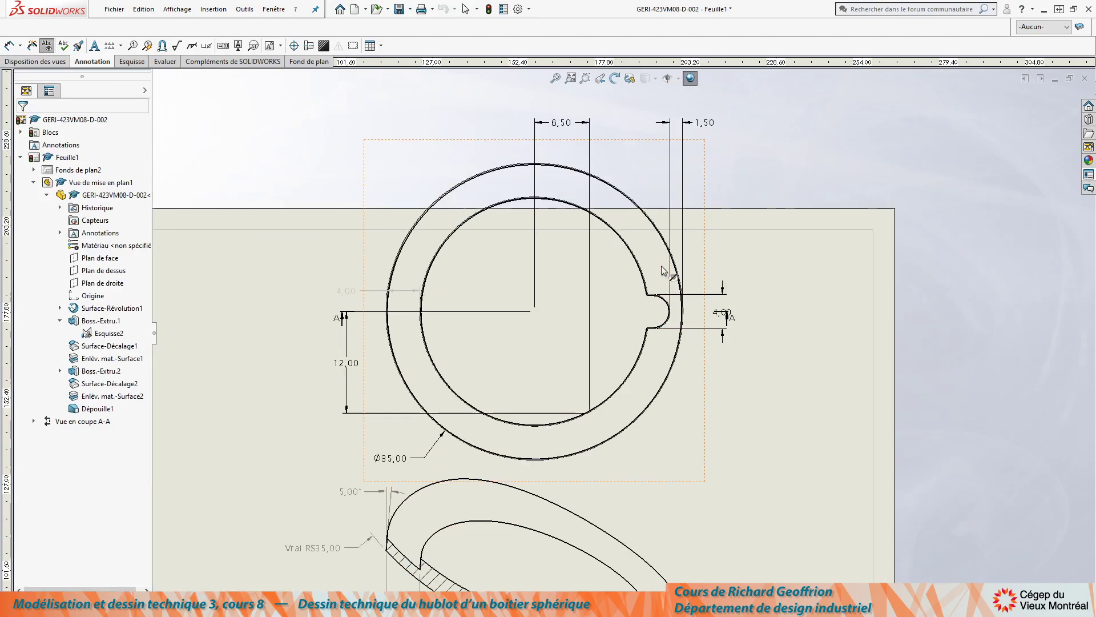
pyautogui.click(681, 141)
pyautogui.click(373, 492)
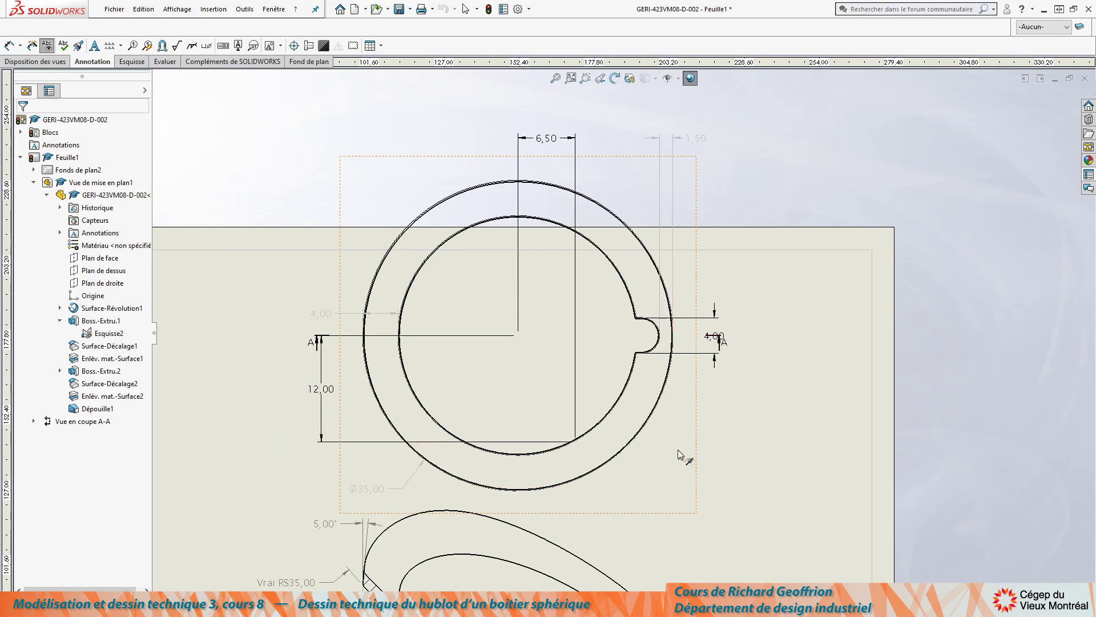
pyautogui.press('Escape')
pyautogui.scroll(5, 705, 452)
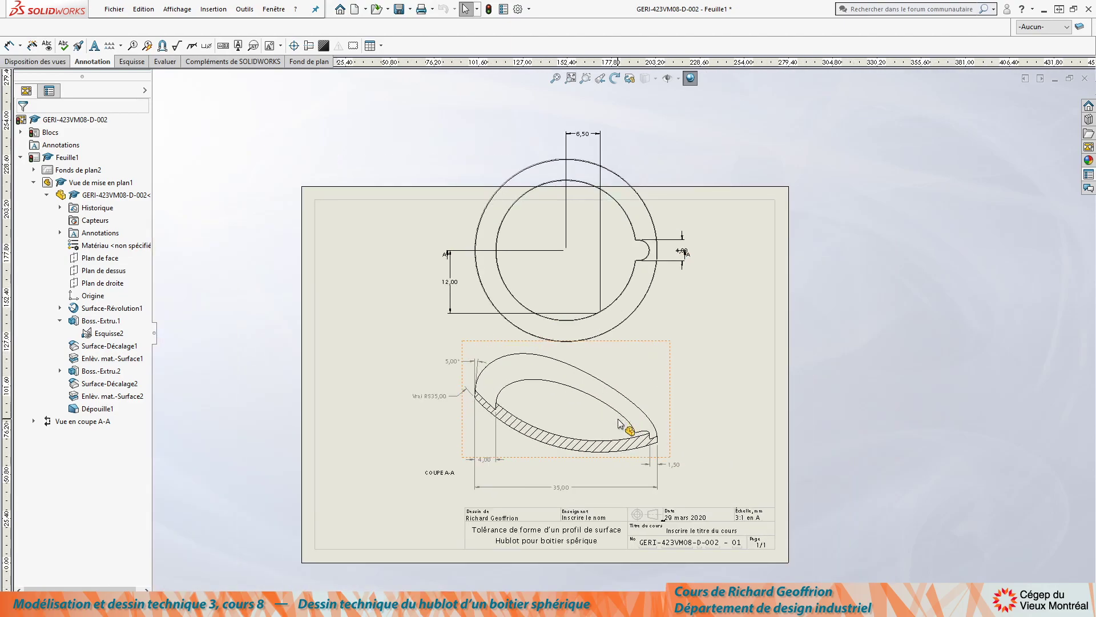
# Move the notch's 4.00 width dimension inside the inner circle, clear of the section arrow A
pyautogui.scroll(-3, 708, 267)
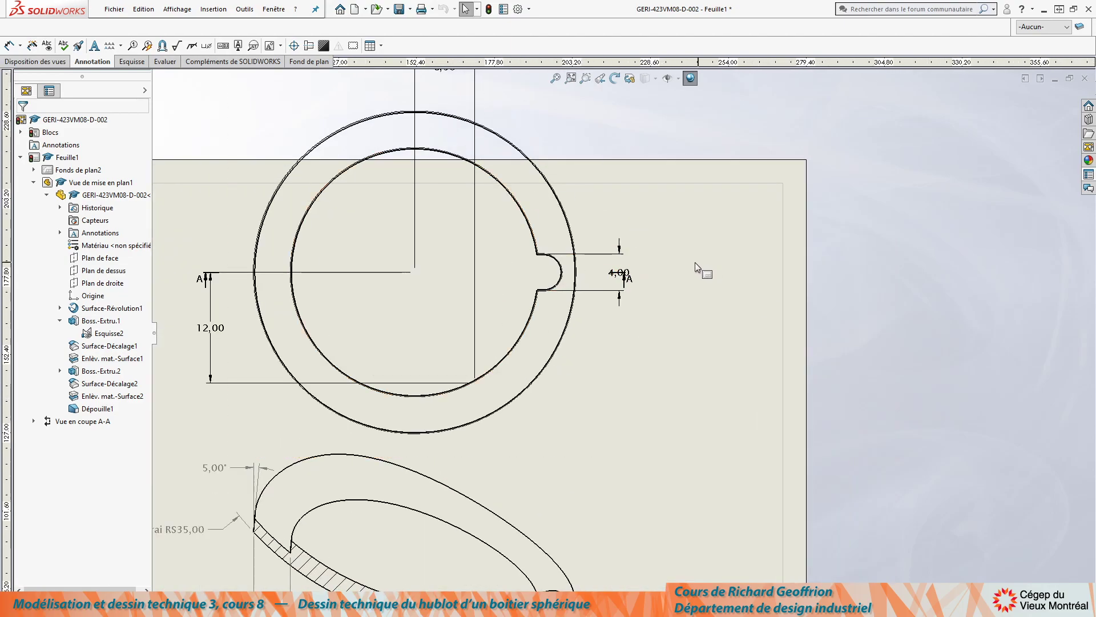
pyautogui.moveTo(621, 274); pyautogui.dragTo(488, 275)
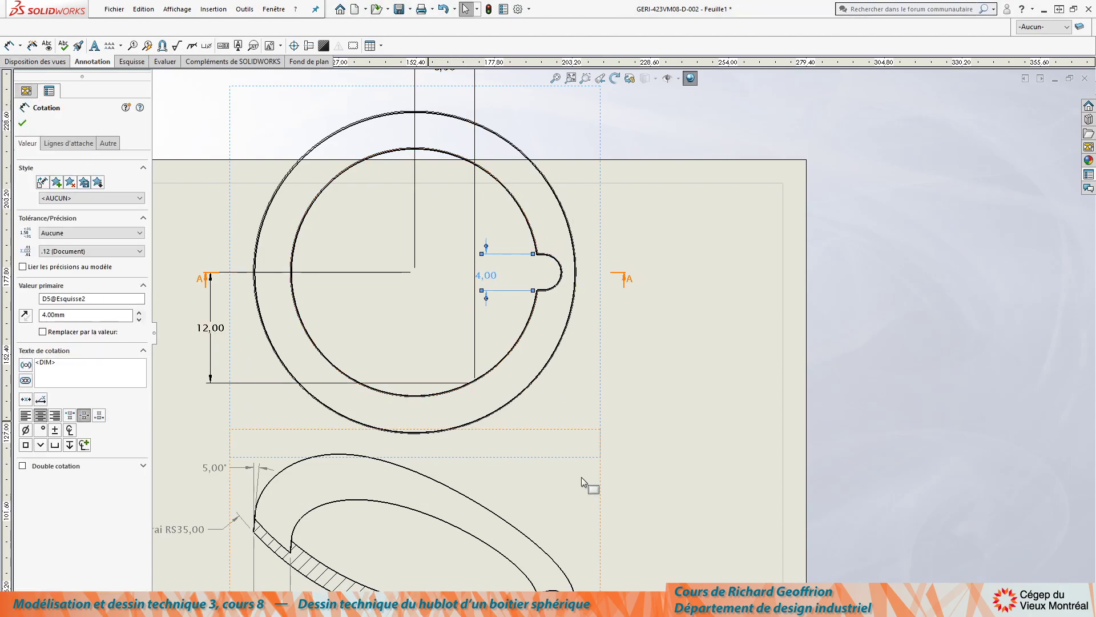
pyautogui.click(567, 384)
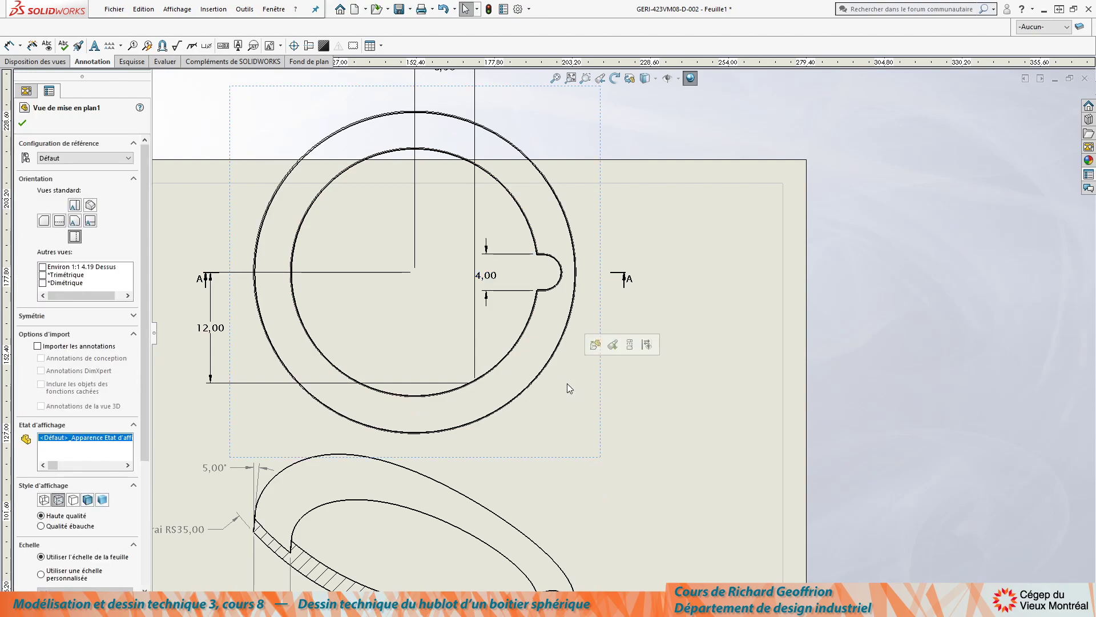
# Sketch a vertical line across the notch in the bottom view, extending past both of its straight edges
pyautogui.press('l')
pyautogui.scroll(-3, 532, 276)
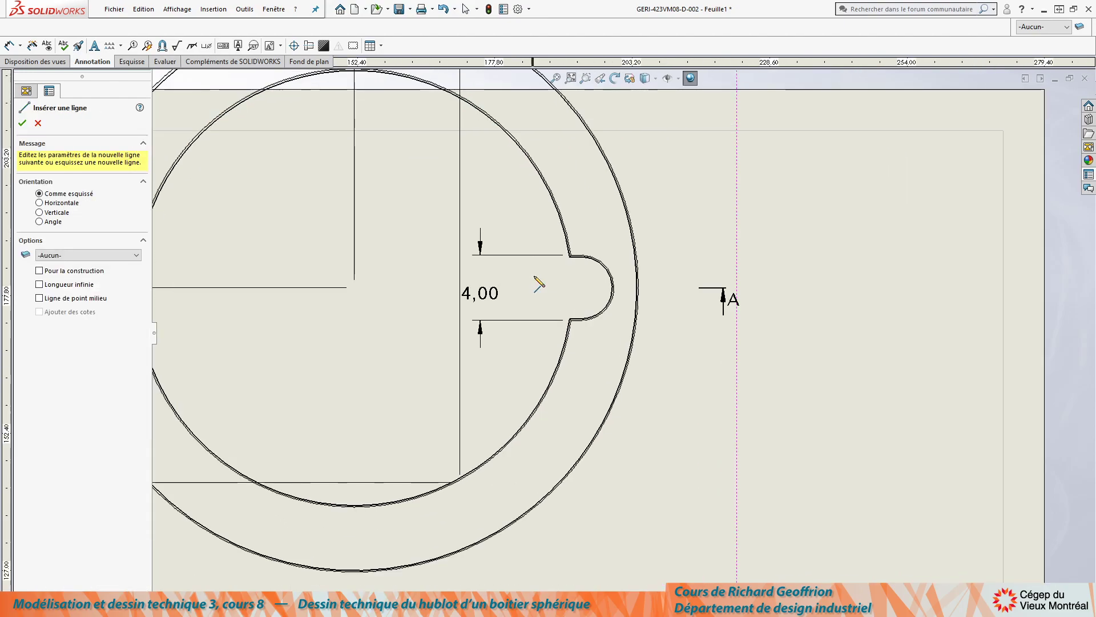
pyautogui.click(576, 212)
pyautogui.click(575, 360)
pyautogui.press('Escape')
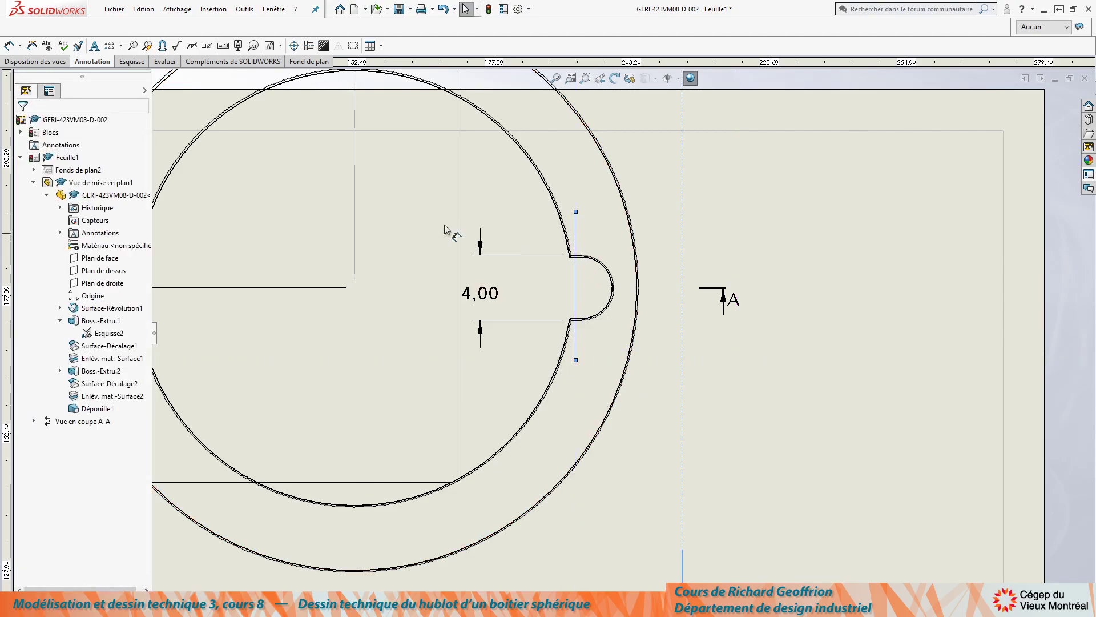
# Create section view B-B from the sketched line, limited to the cut surface, and place it to the right of the bottom view
pyautogui.click(53, 65)
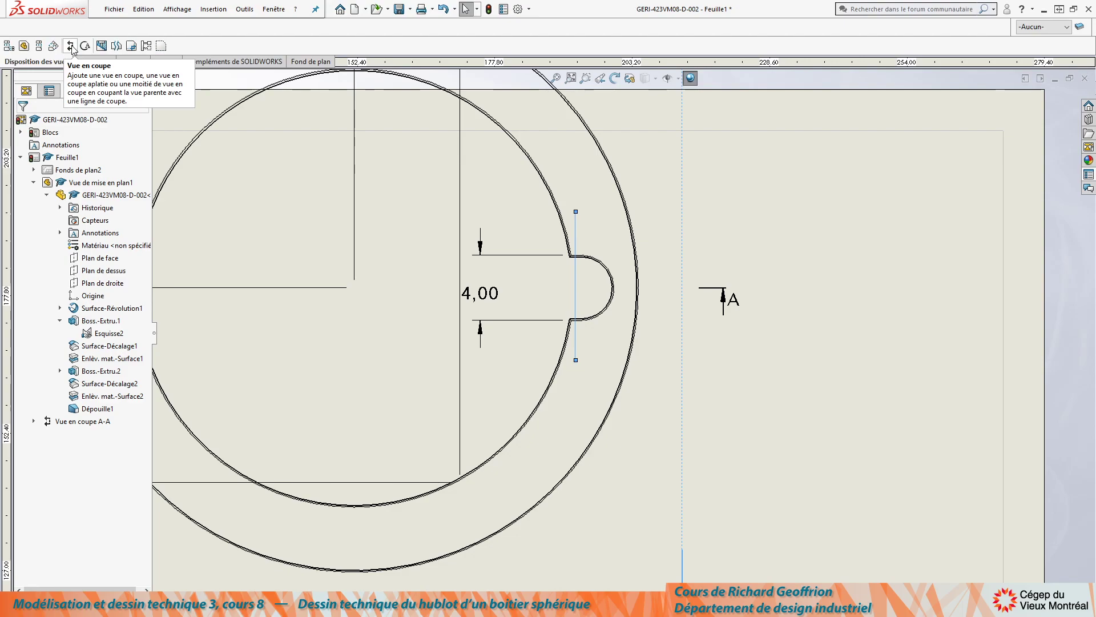
pyautogui.click(71, 48)
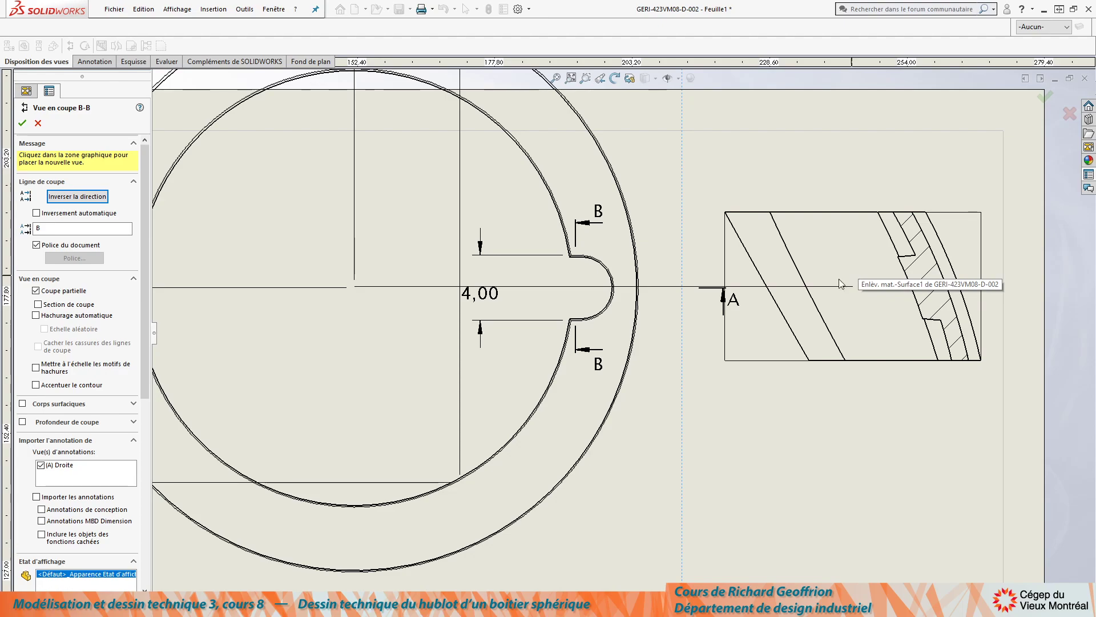
pyautogui.click(38, 305)
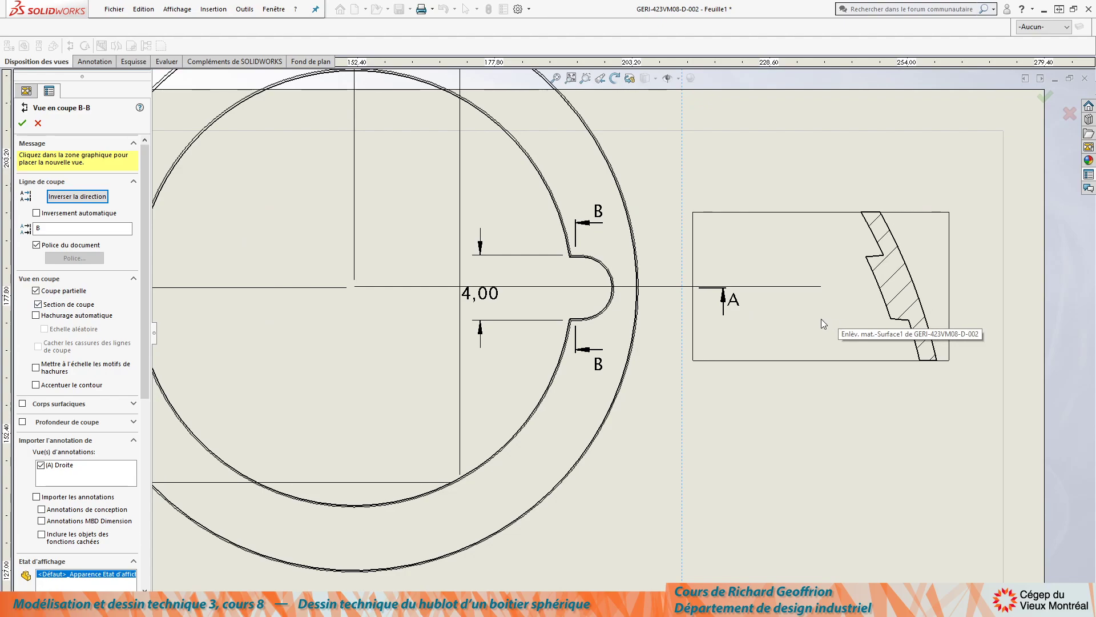
pyautogui.click(820, 321)
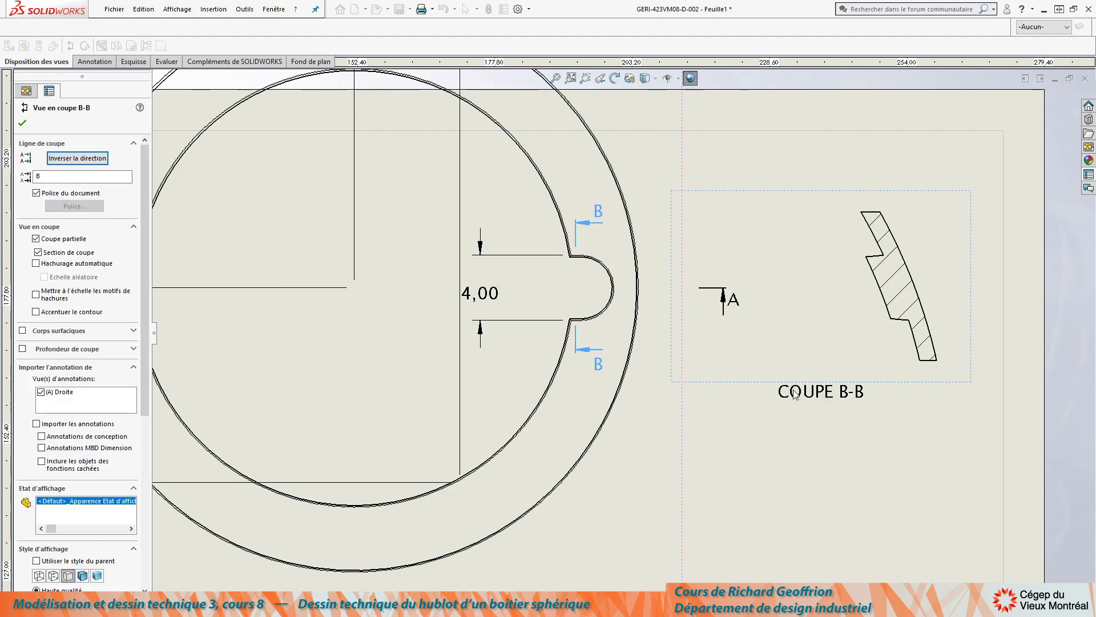
pyautogui.click(22, 122)
# Move the COUPE B-B label up beside the section and hide it
pyautogui.moveTo(805, 391); pyautogui.dragTo(754, 363)
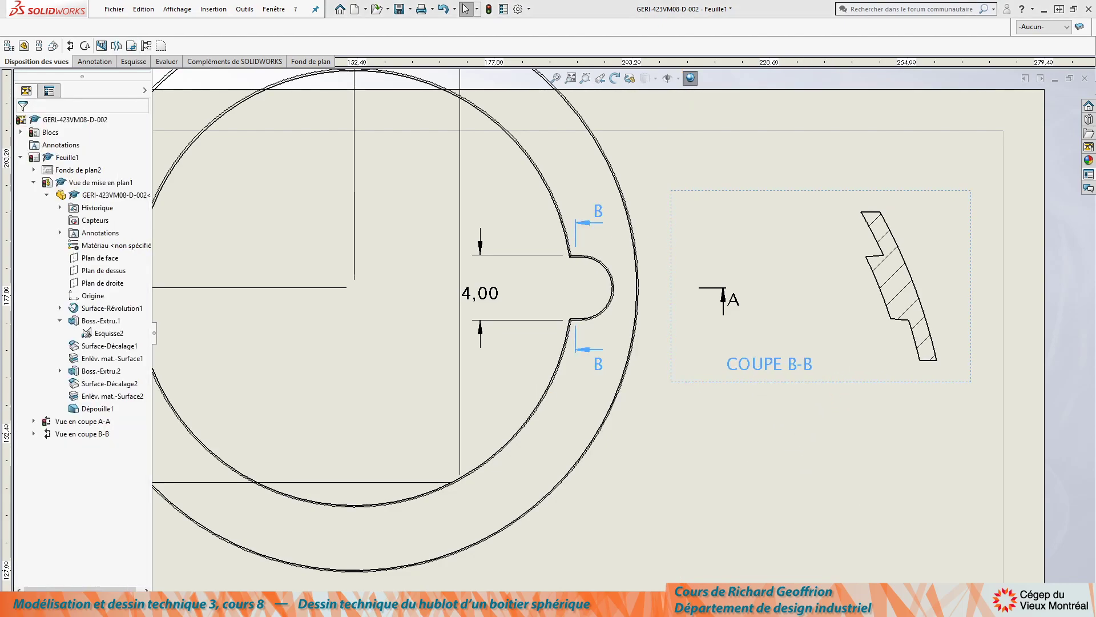
pyautogui.rightClick(762, 371)
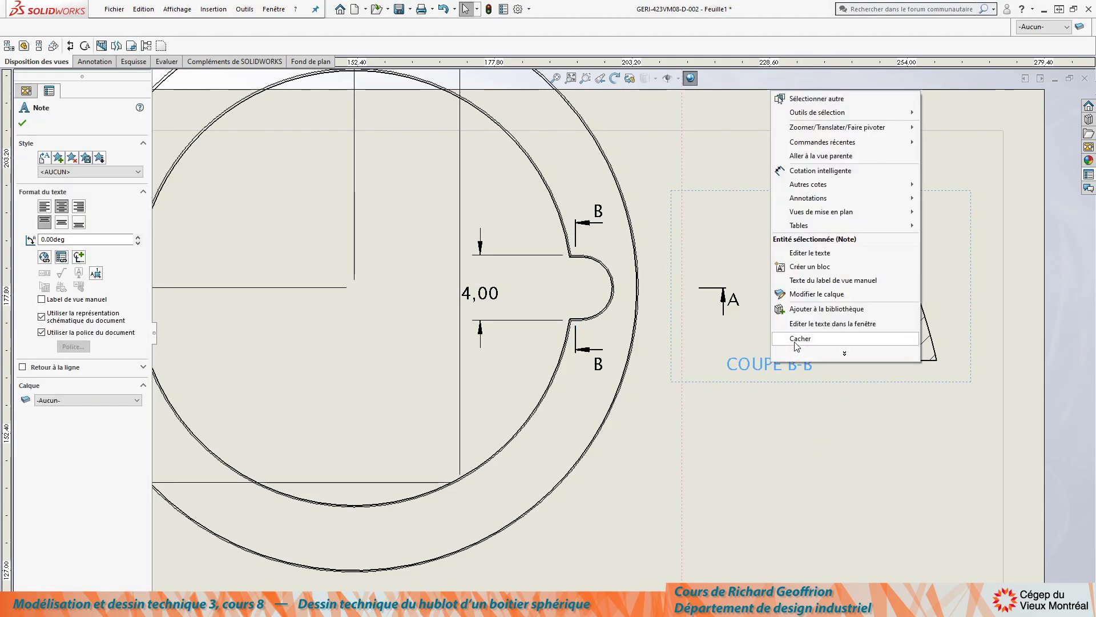
pyautogui.click(800, 338)
# Add the note "Section BB" at the lower left of the section B-B view
pyautogui.click(764, 365)
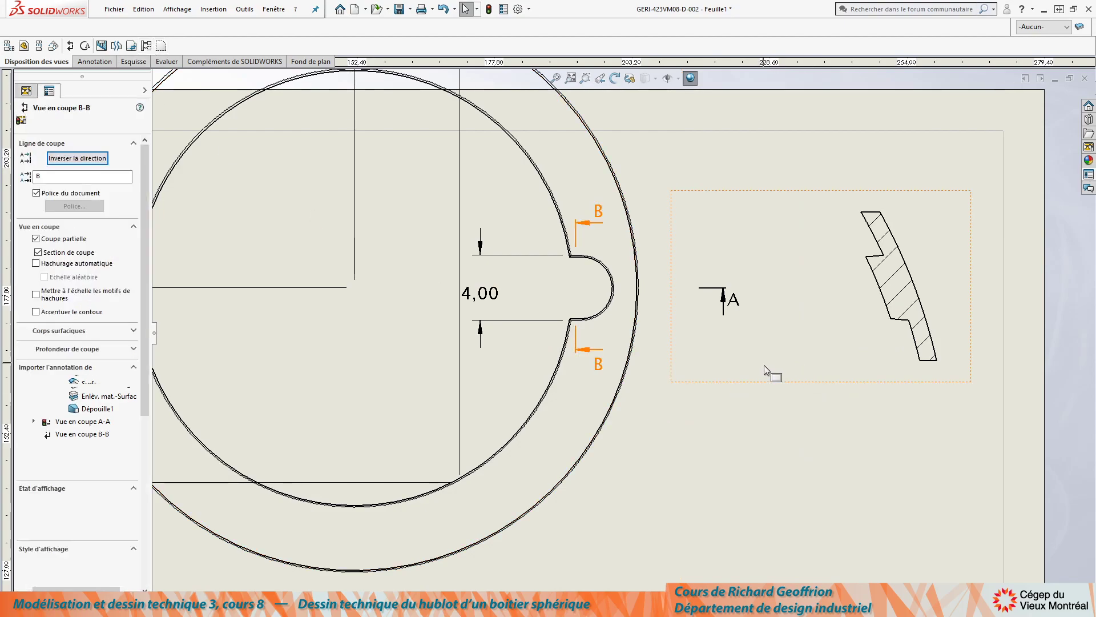
pyautogui.press('n')
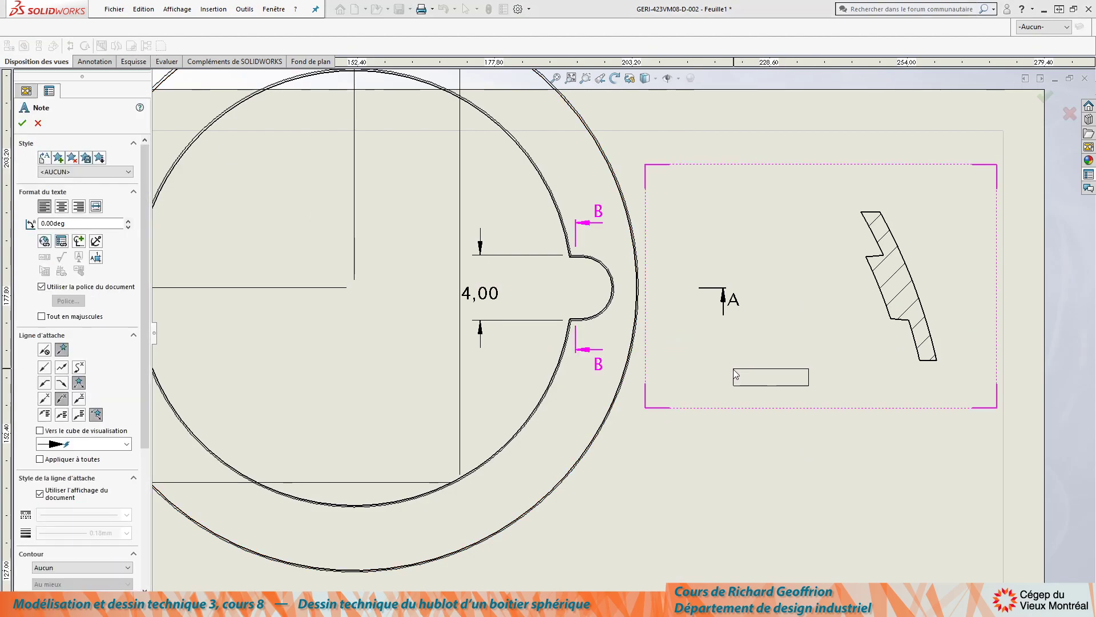
pyautogui.click(728, 368)
pyautogui.write('Se')
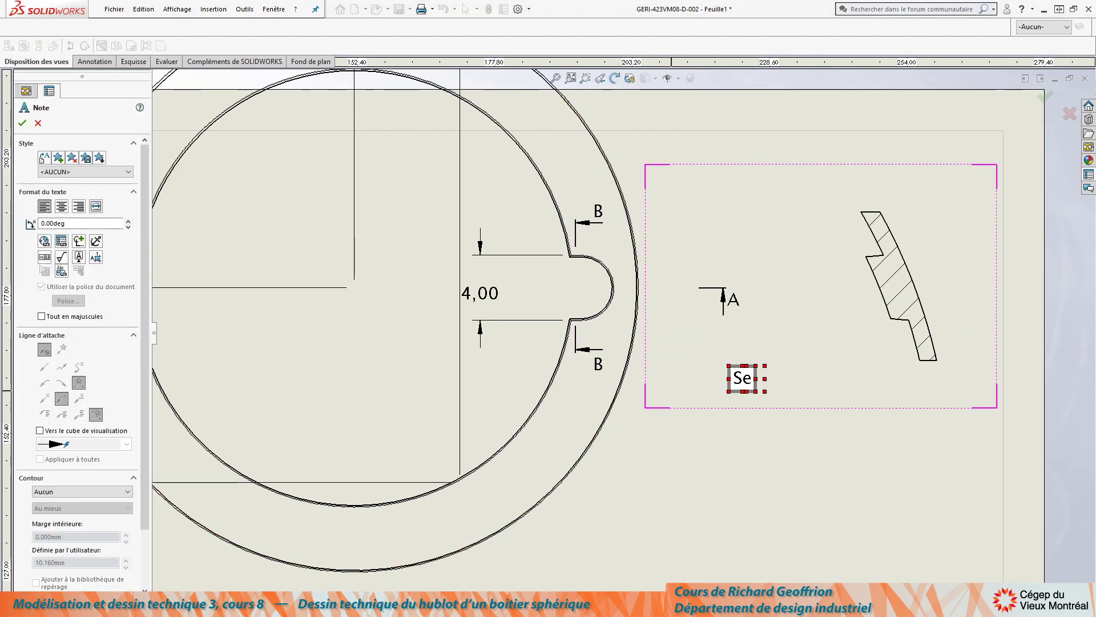
pyautogui.write('ction BB')
pyautogui.click(592, 416)
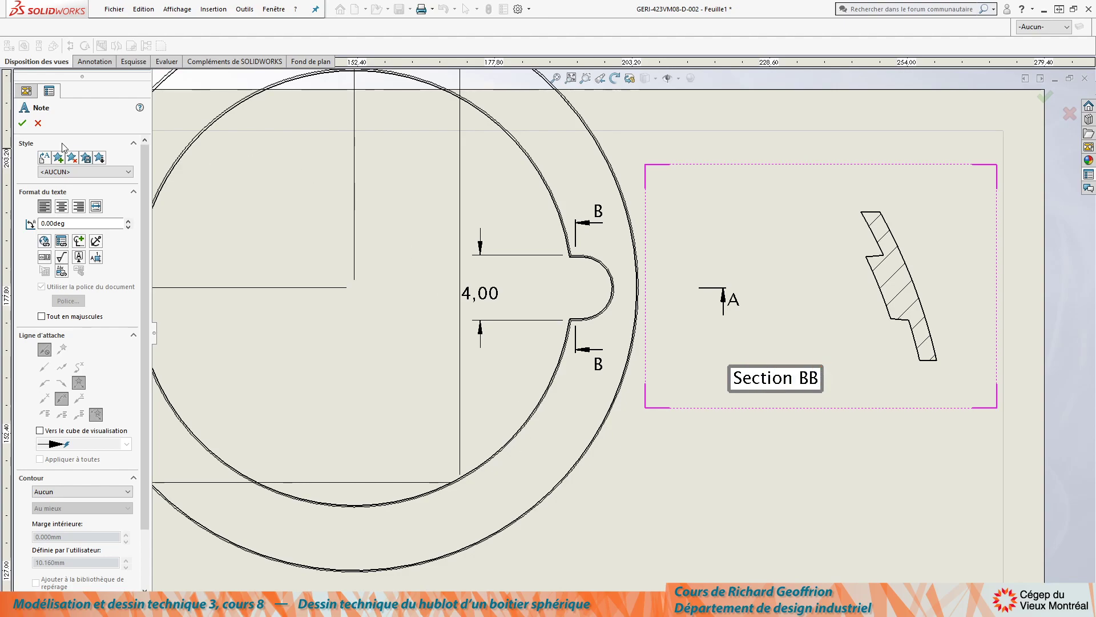
pyautogui.click(24, 124)
pyautogui.click(739, 462)
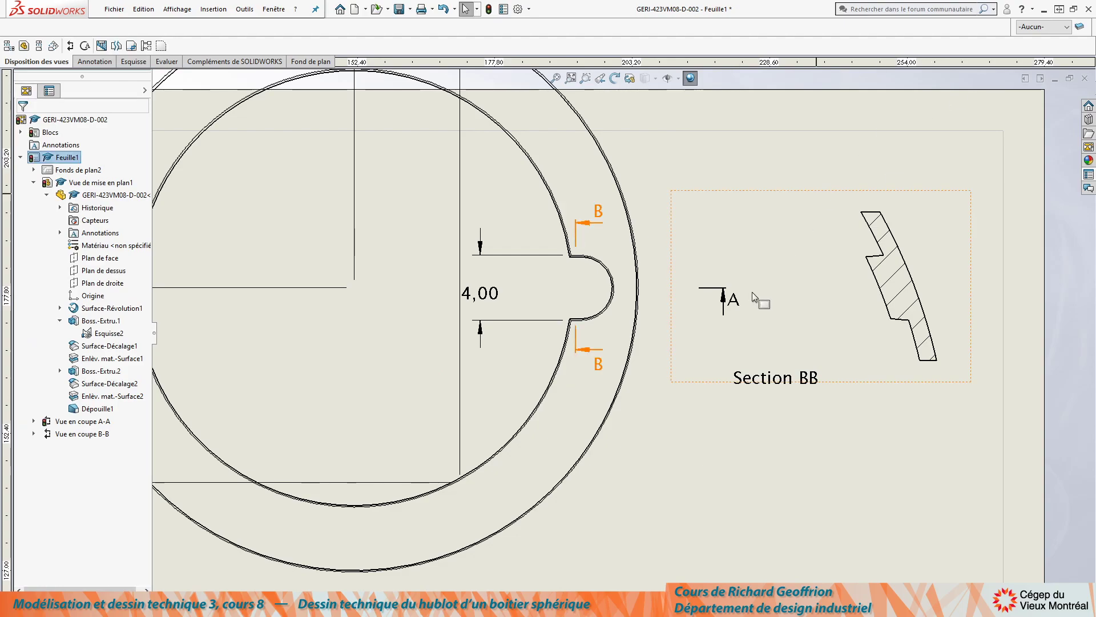
# Hide the COUPE A-A label below section A-A
pyautogui.scroll(2, 752, 290)
pyautogui.scroll(3, 676, 383)
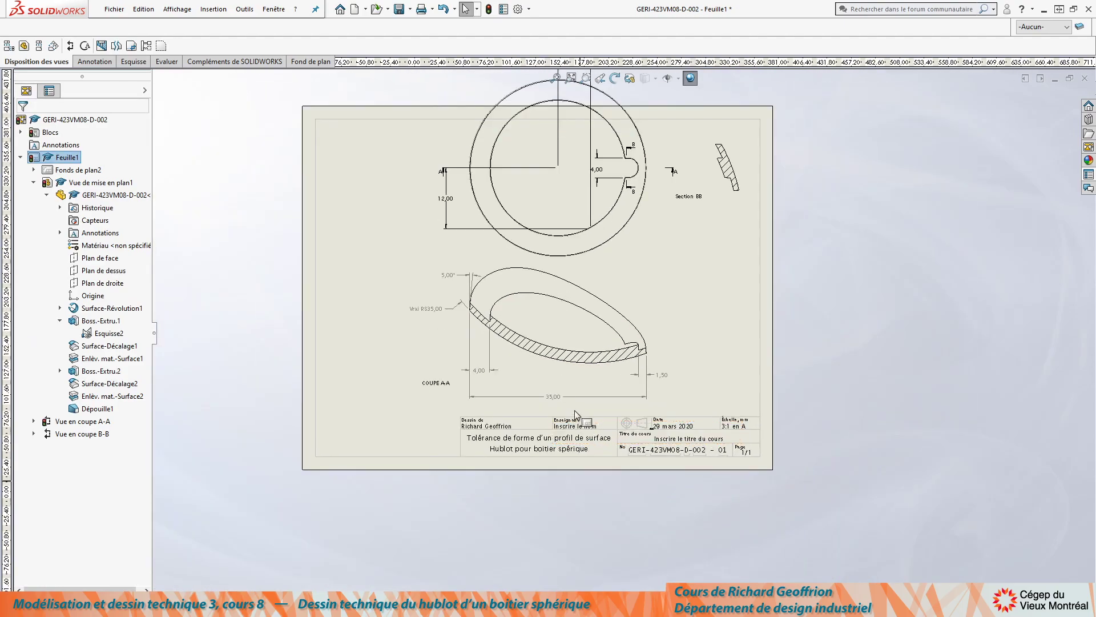
pyautogui.scroll(-1, 552, 389)
pyautogui.rightClick(354, 358)
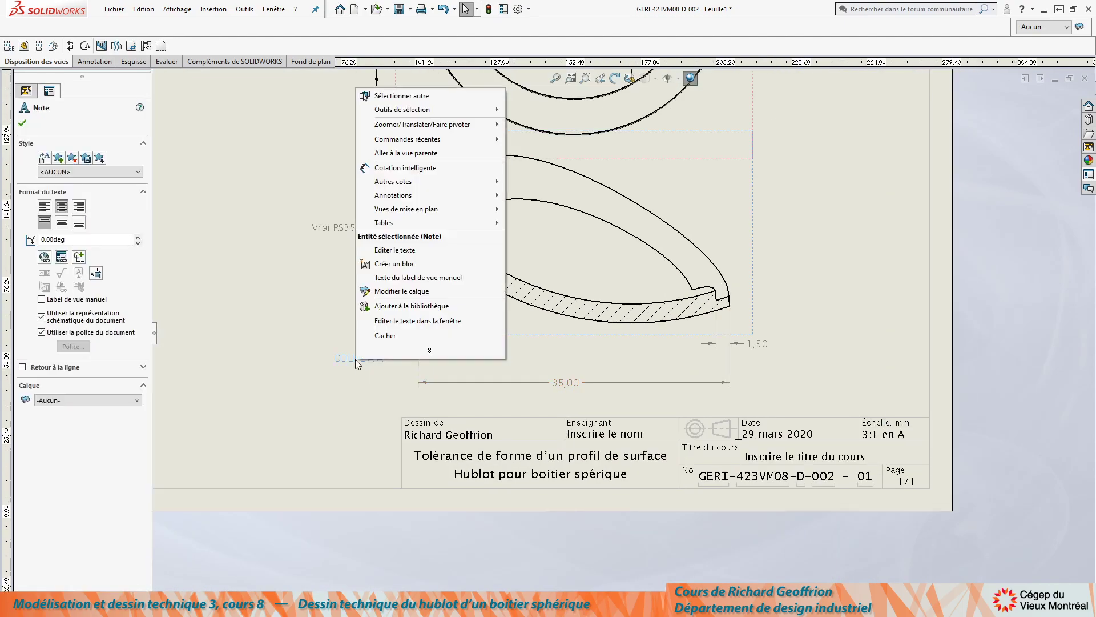
pyautogui.click(381, 338)
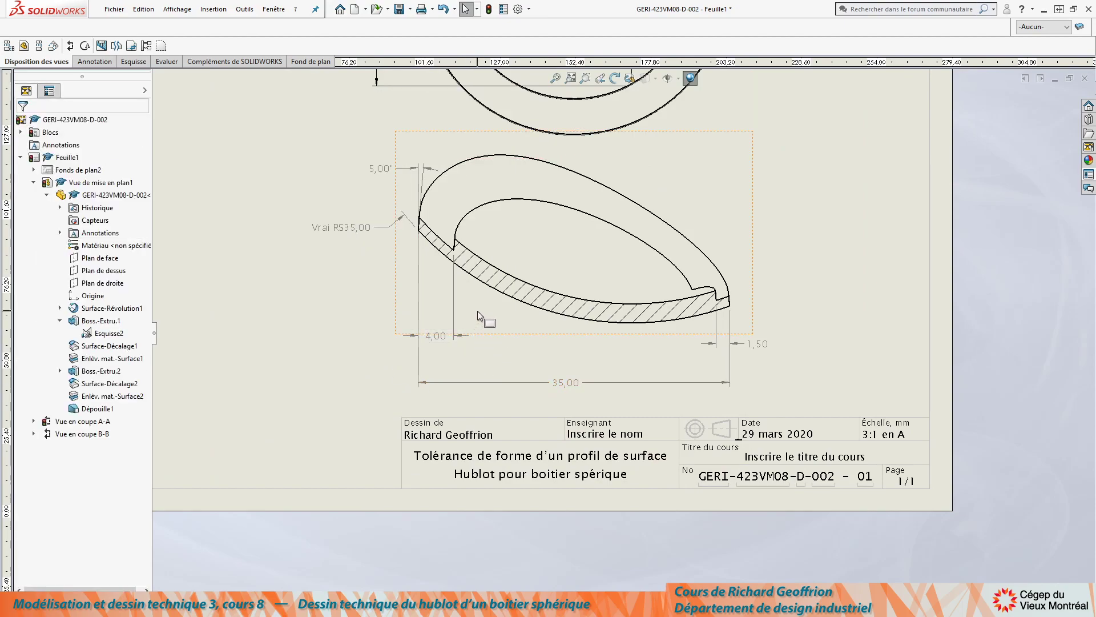
# Add the note "Coupe AA" to the section A-A view, just below the hatched profile
pyautogui.click(478, 312)
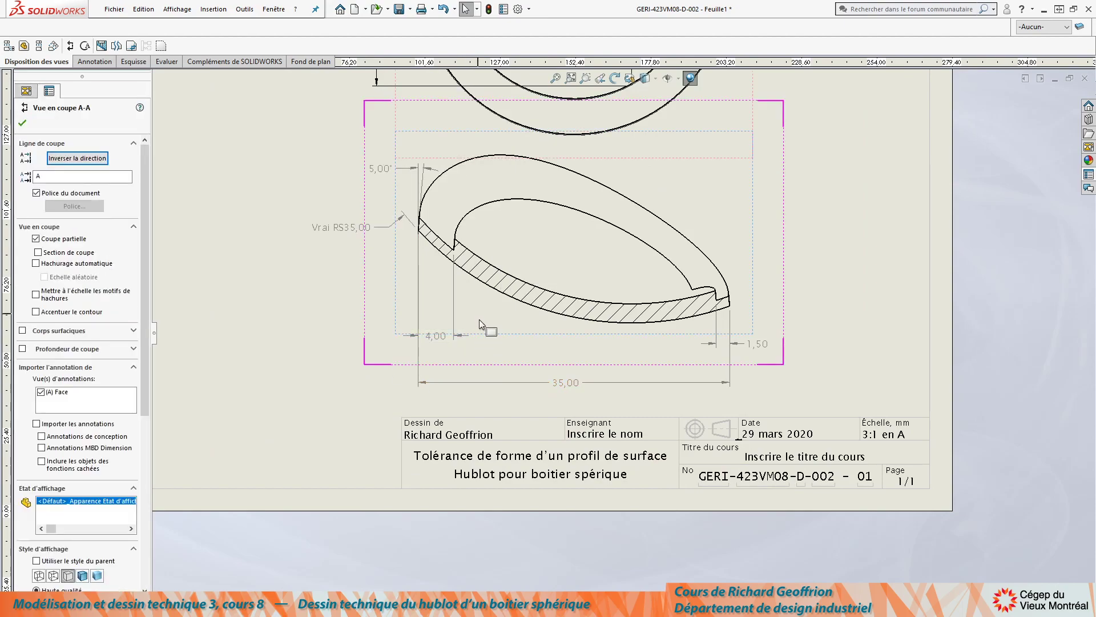
pyautogui.press('n')
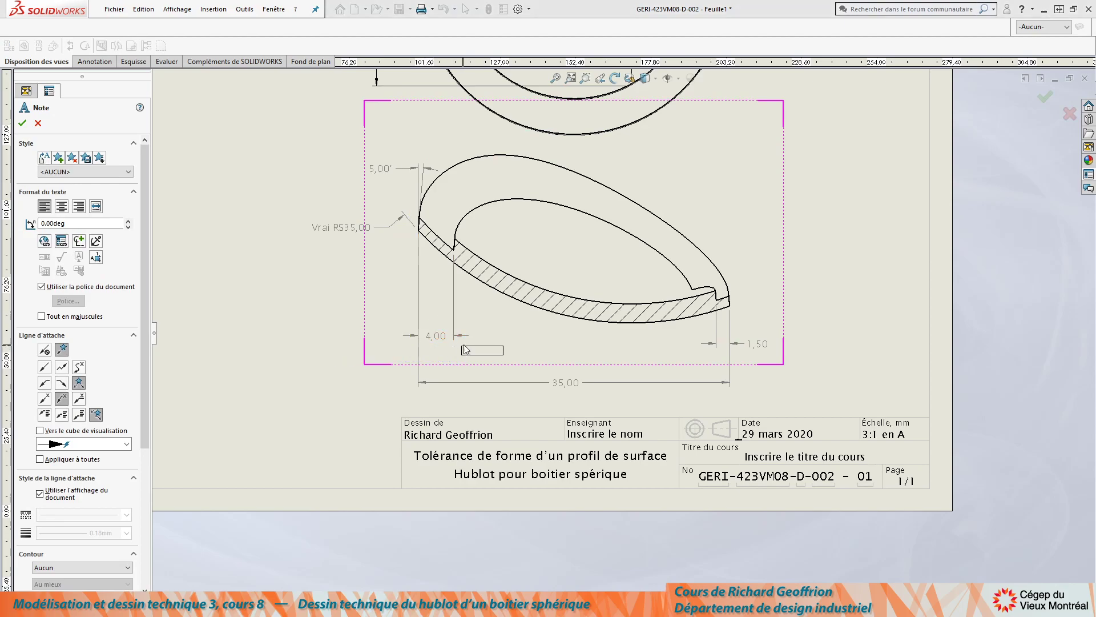
pyautogui.click(485, 345)
pyautogui.write('Cdoul')
pyautogui.press('BackSpace')
pyautogui.press('BackSpace')
pyautogui.press('BackSpace')
pyautogui.press('BackSpace')
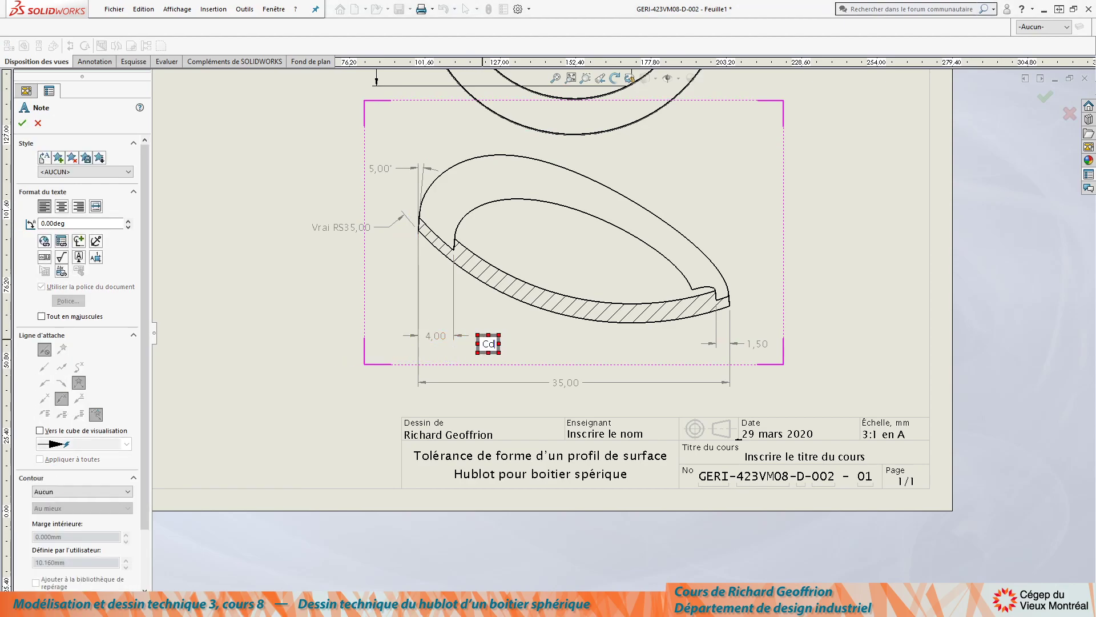
pyautogui.write('Coupe AA')
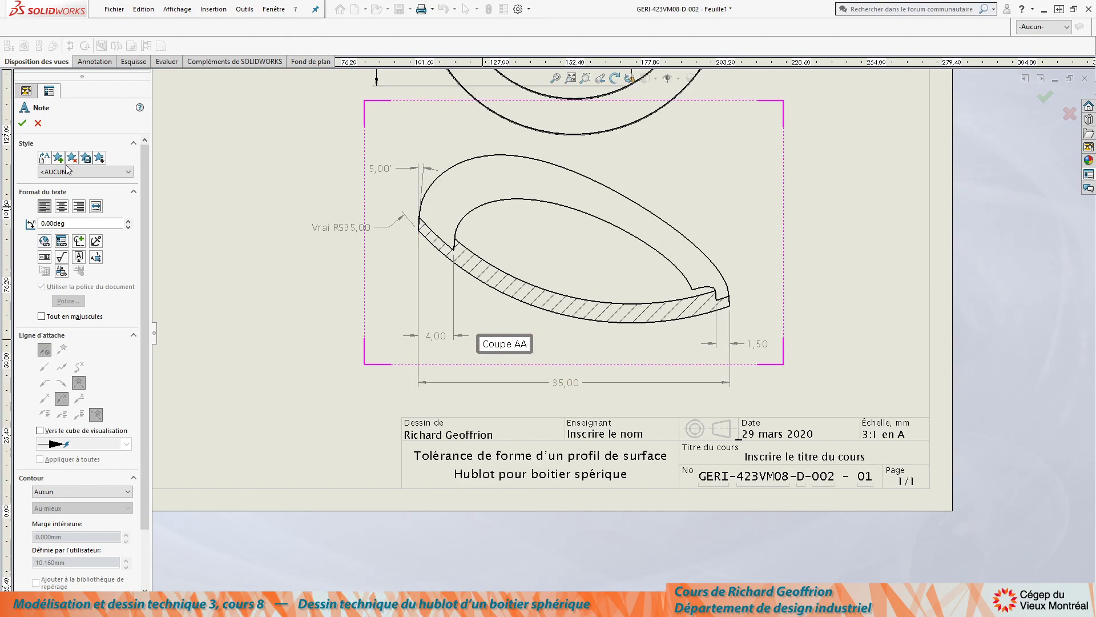
pyautogui.click(22, 123)
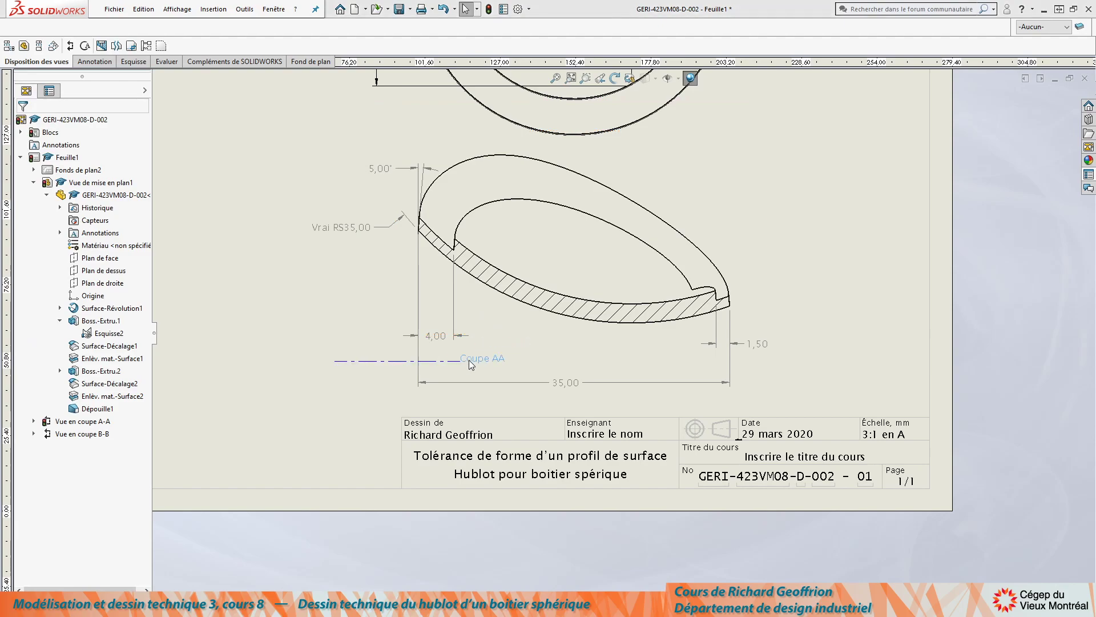
# Shift the section A-A view slightly down and place the Coupe AA note at the upper right of its outline
pyautogui.moveTo(361, 383); pyautogui.dragTo(347, 364)
pyautogui.moveTo(755, 193)
pyautogui.mouseDown()
pyautogui.moveTo(753, 224)
pyautogui.moveTo(760, 204)
pyautogui.mouseUp()
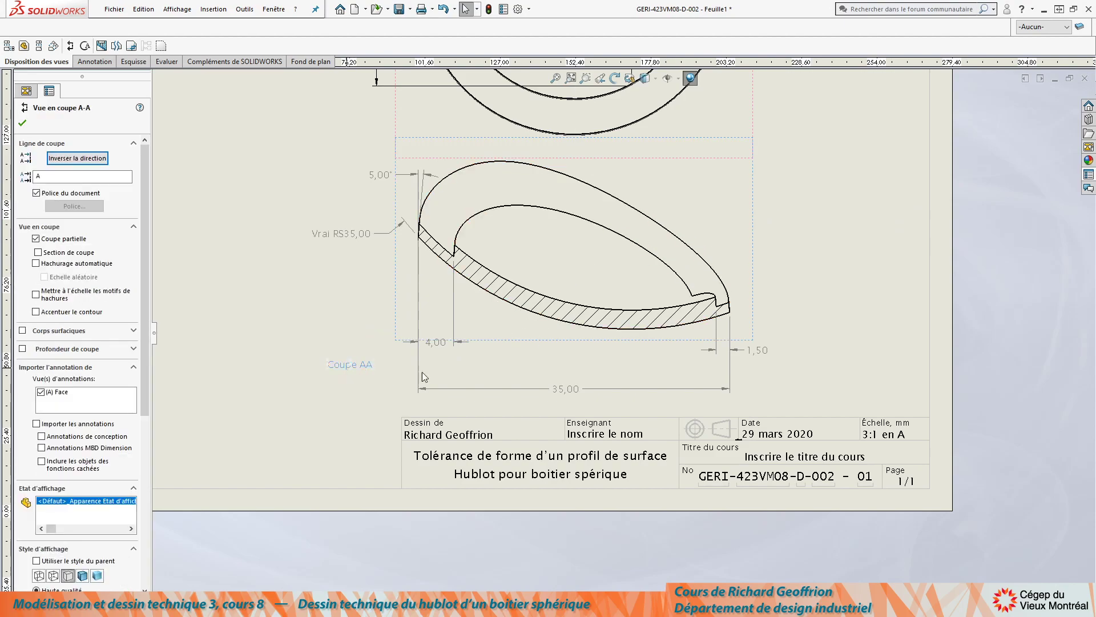
pyautogui.moveTo(348, 374); pyautogui.dragTo(478, 343)
pyautogui.moveTo(466, 395); pyautogui.dragTo(729, 212)
pyautogui.click(807, 243)
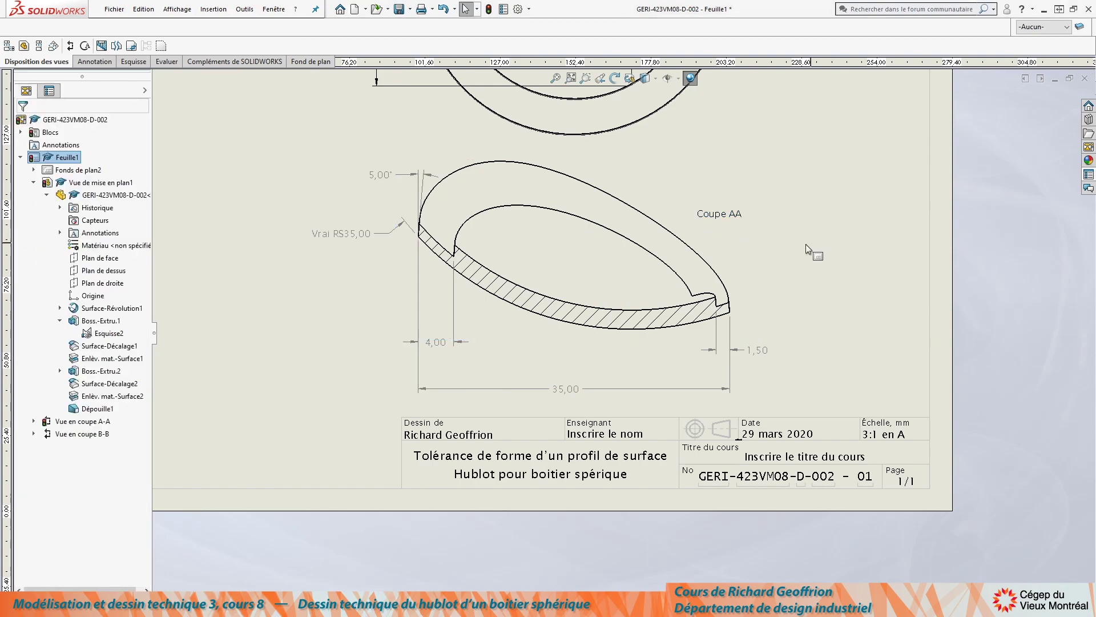
# Hide the two straight horizontal end edges of the section B-B profile
pyautogui.scroll(5, 790, 253)
pyautogui.scroll(-2, 712, 242)
pyautogui.scroll(3, 678, 233)
pyautogui.scroll(-8, 642, 334)
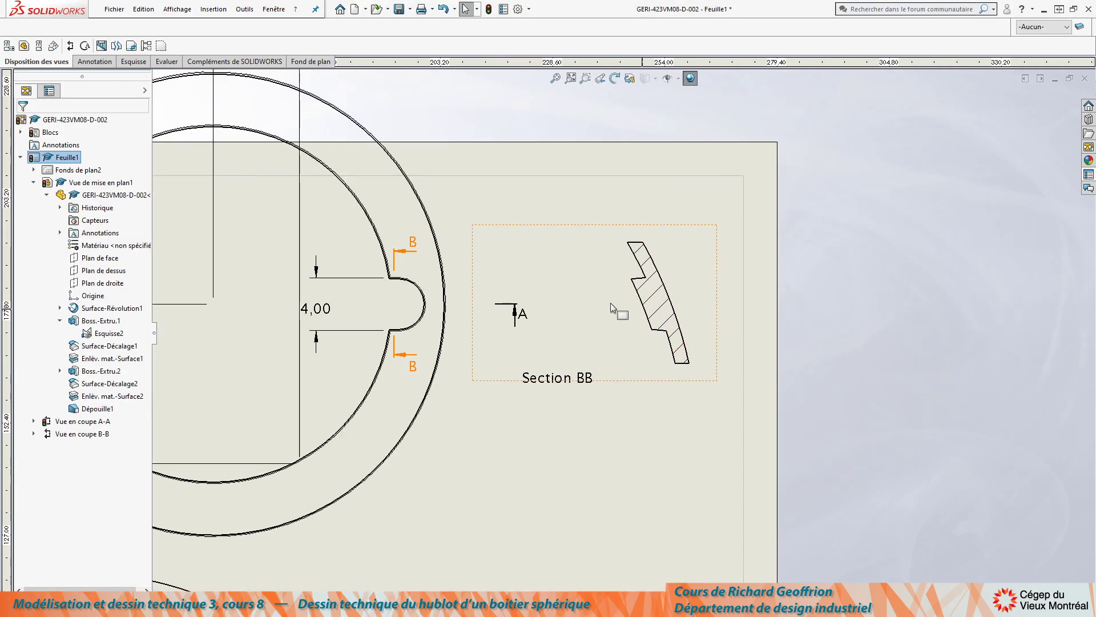
pyautogui.scroll(-2, 641, 321)
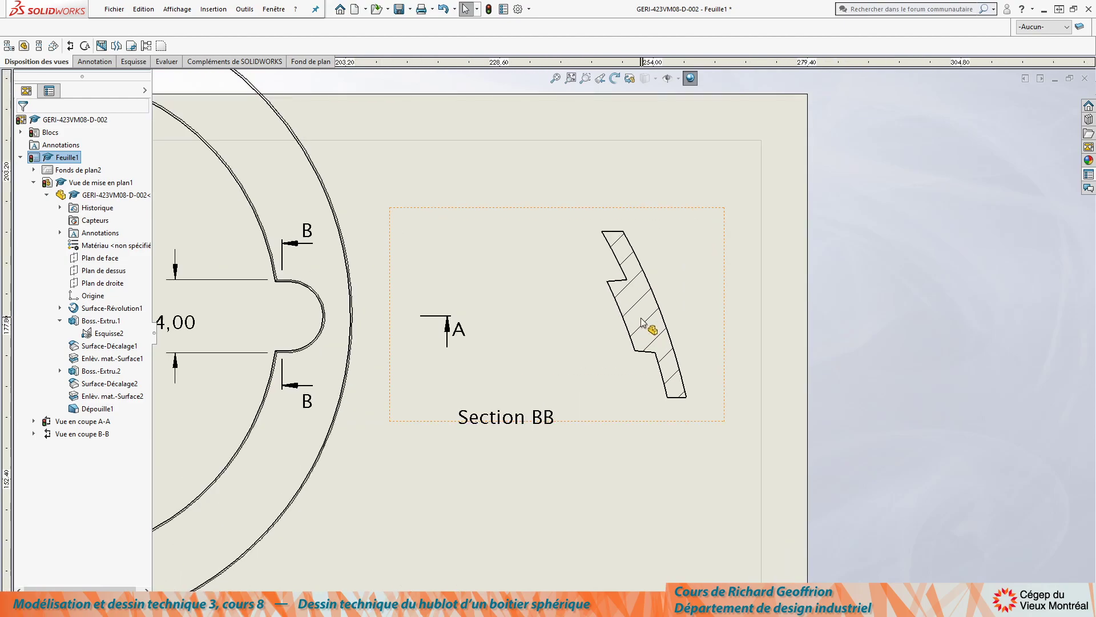
pyautogui.click(610, 234)
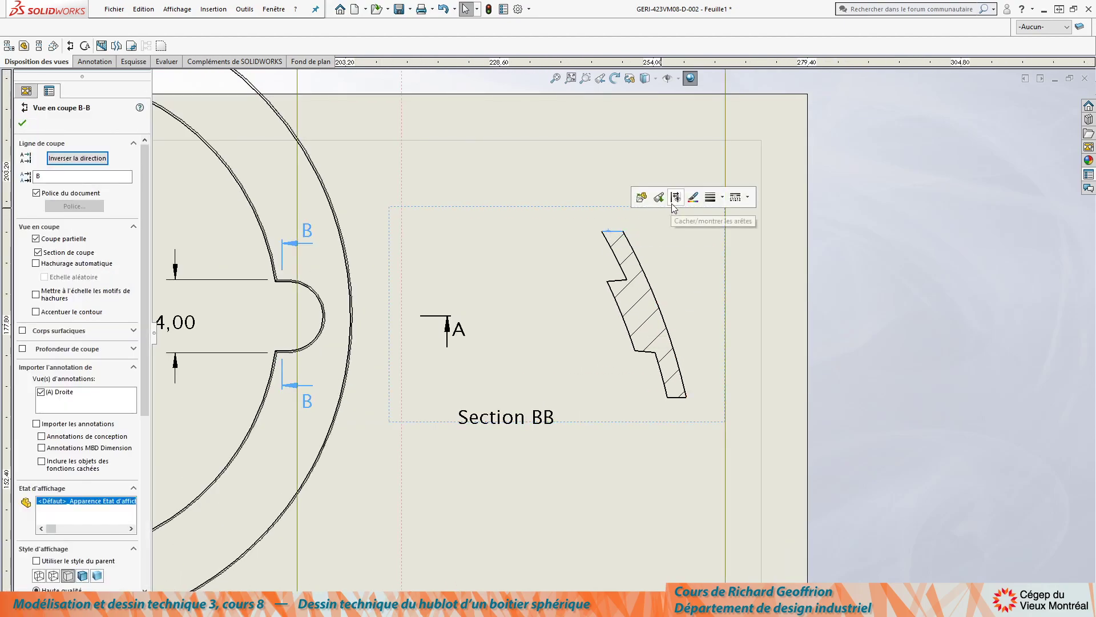
pyautogui.click(673, 398)
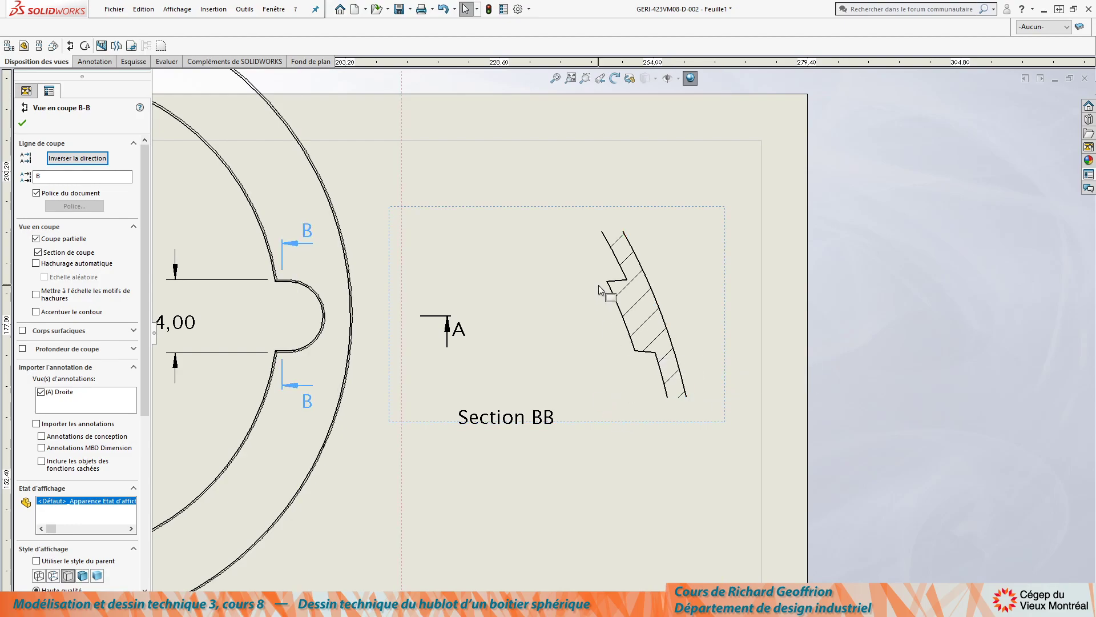
# Dimension the thin wall's thickness at the upper end of the section B-B profile, with the text on the profile's inner side
pyautogui.scroll(-2, 603, 289)
pyautogui.press('d')
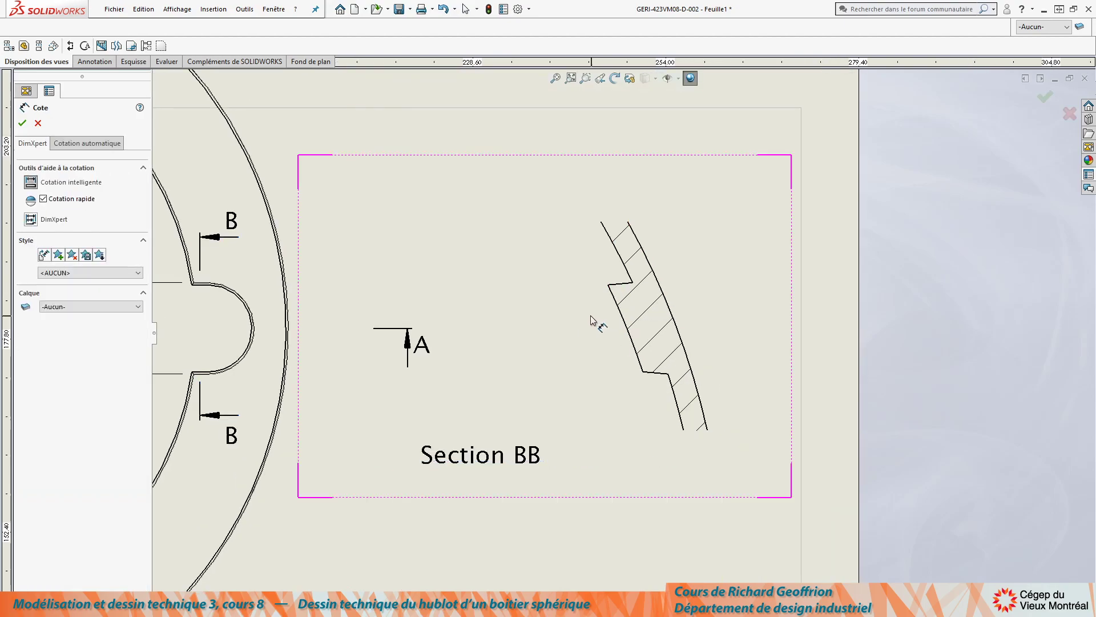
pyautogui.click(617, 251)
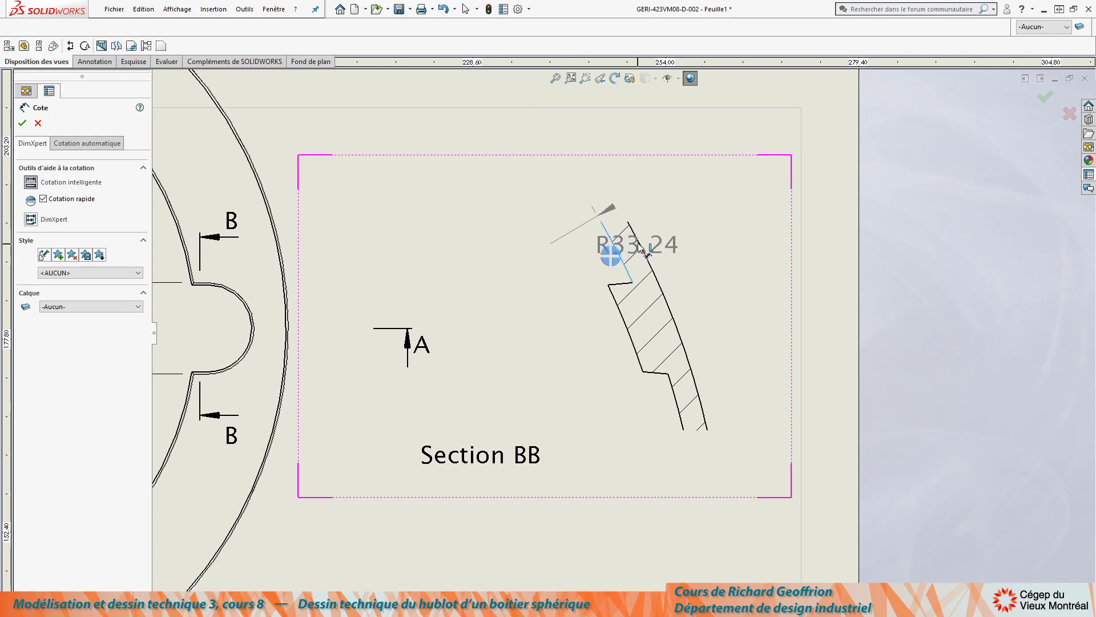
pyautogui.click(644, 248)
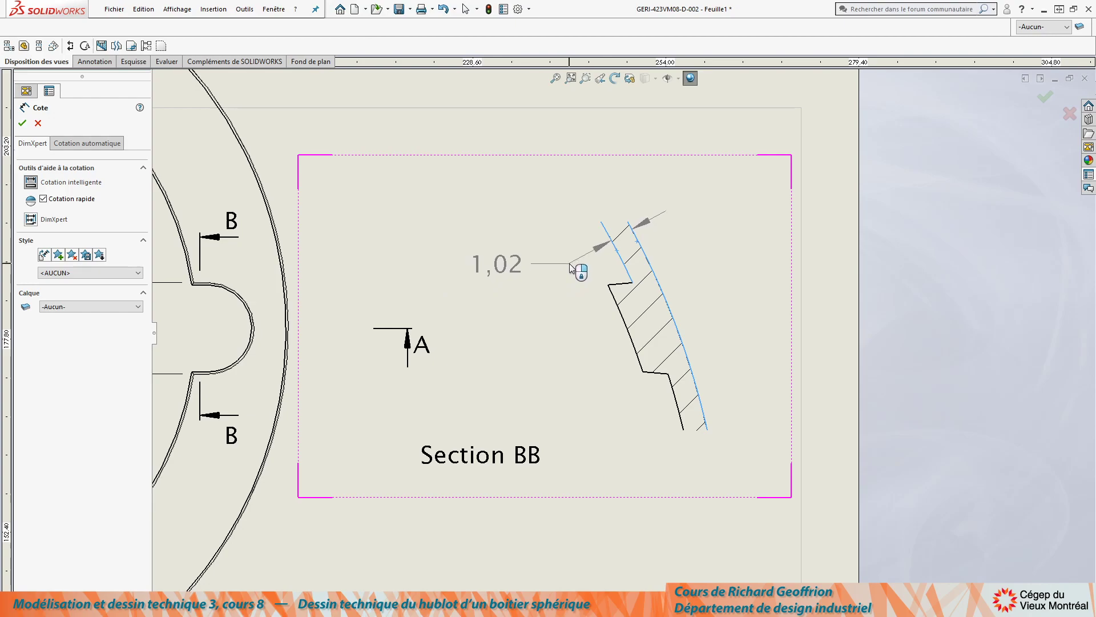
pyautogui.click(572, 264)
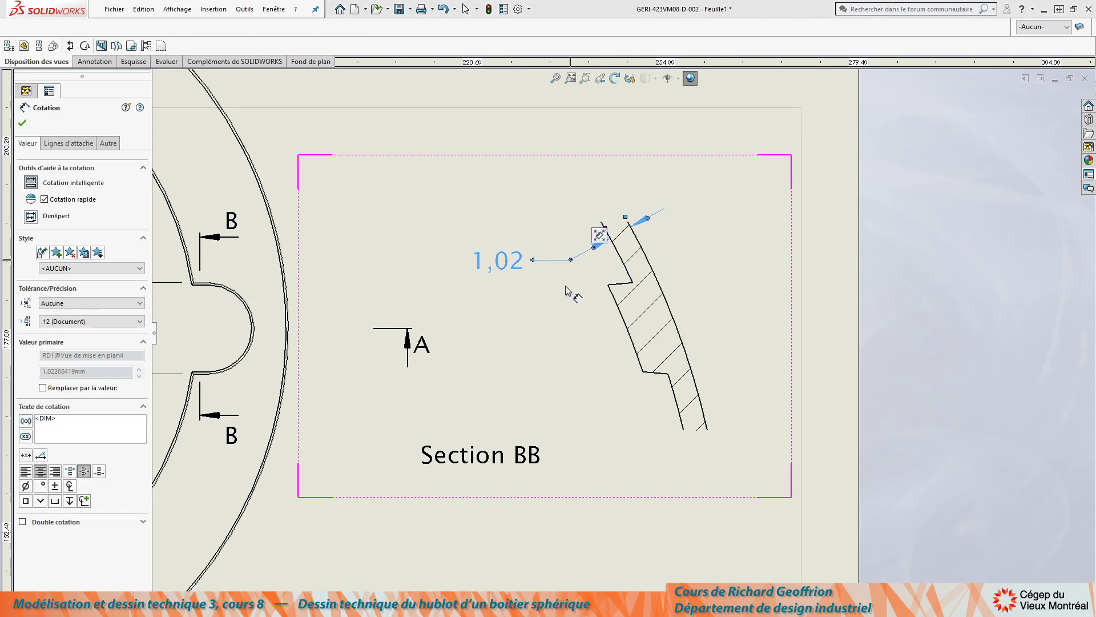
# Dimension the thickness of the thick middle portion of the section B-B profile, with the text on its inner side
pyautogui.click(630, 337)
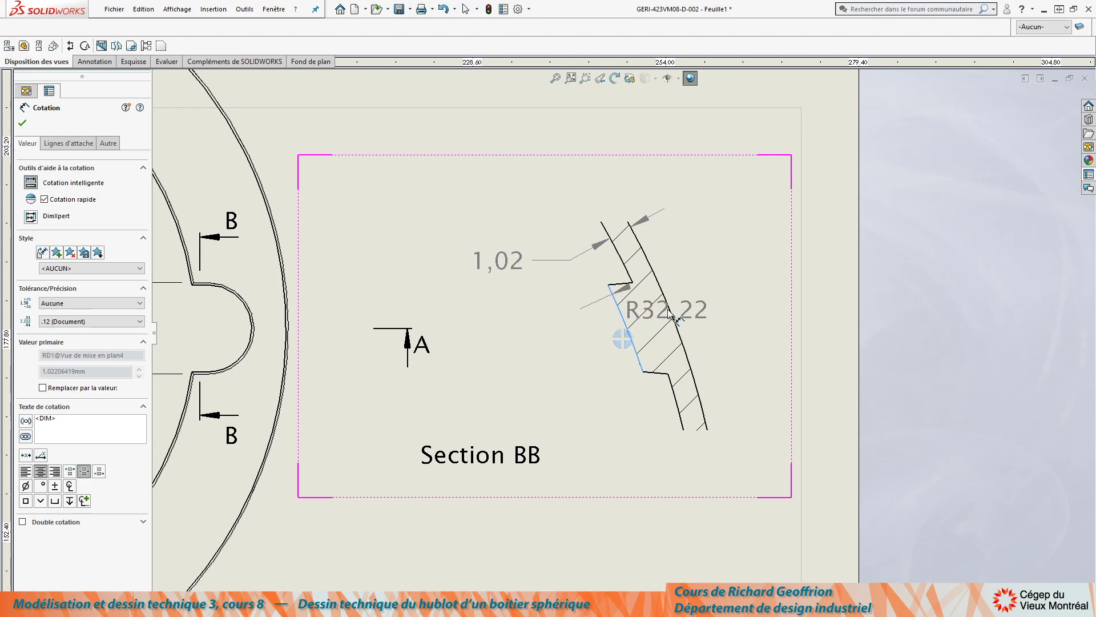
pyautogui.click(668, 320)
pyautogui.click(594, 353)
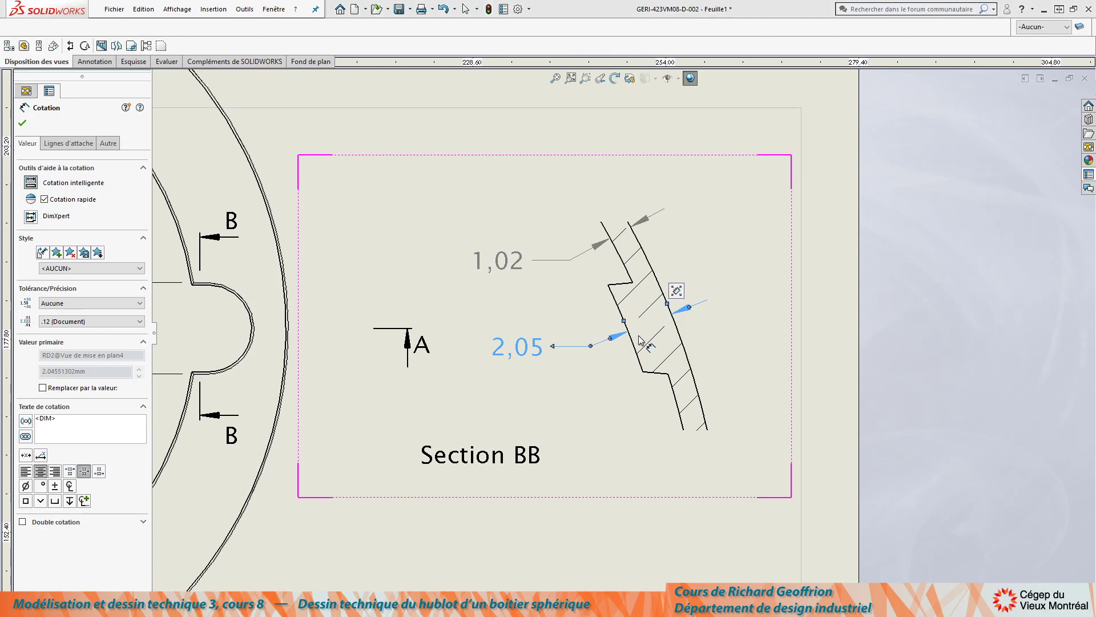
pyautogui.press('Escape')
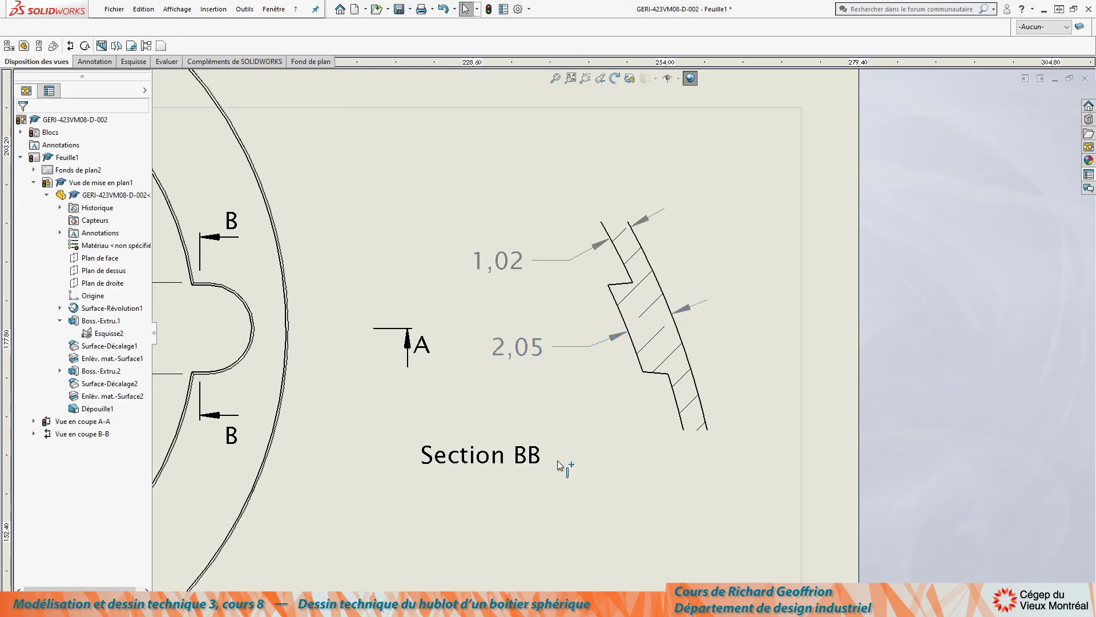
# Add the text line "Vraie épaisseur" above the upper thickness dimension's value and override that value with 1
pyautogui.click(506, 273)
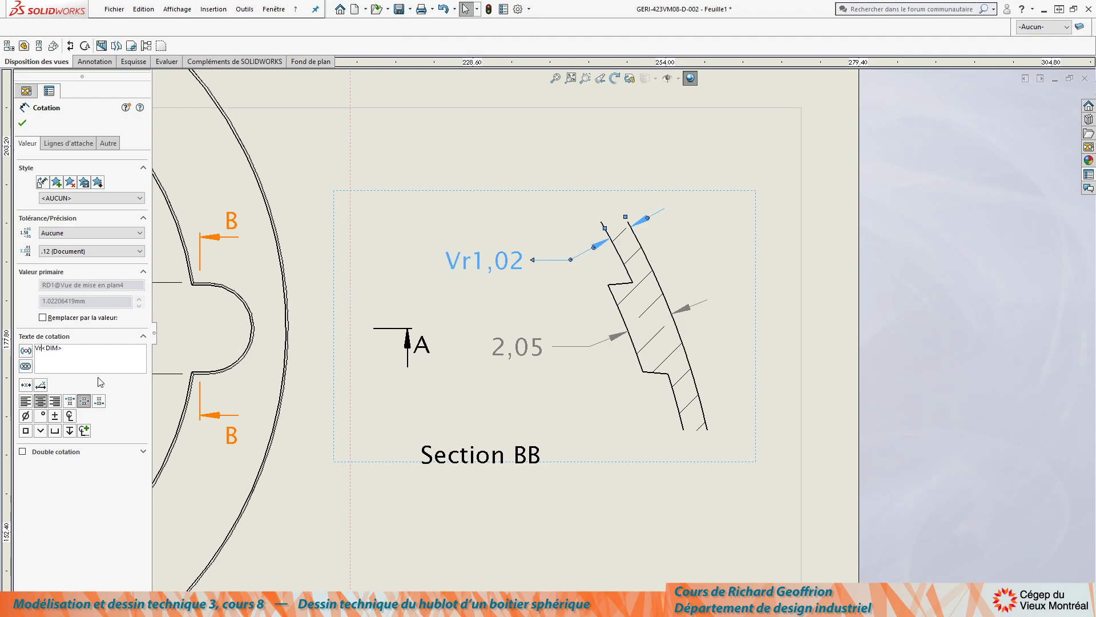
pyautogui.write('Vraie épaisseur')
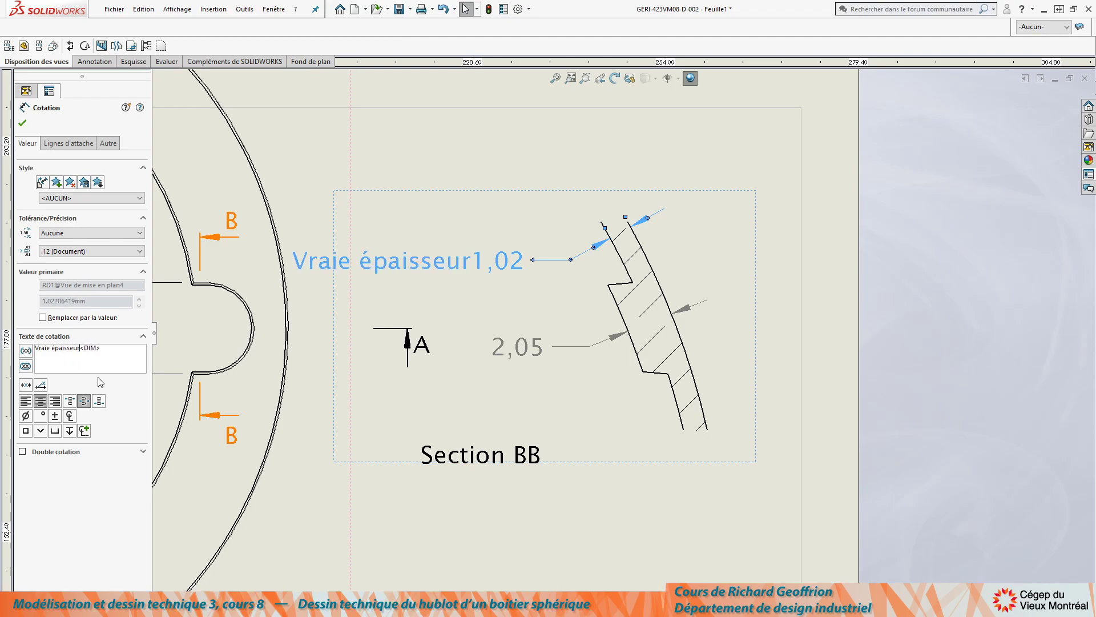
pyautogui.press('Return')
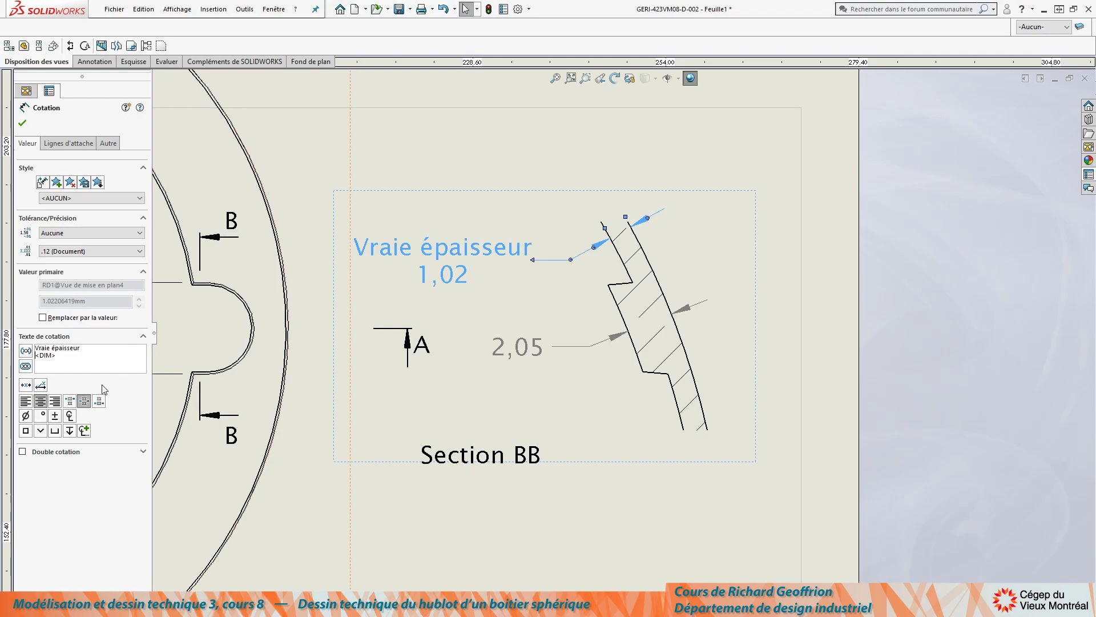
pyautogui.click(42, 318)
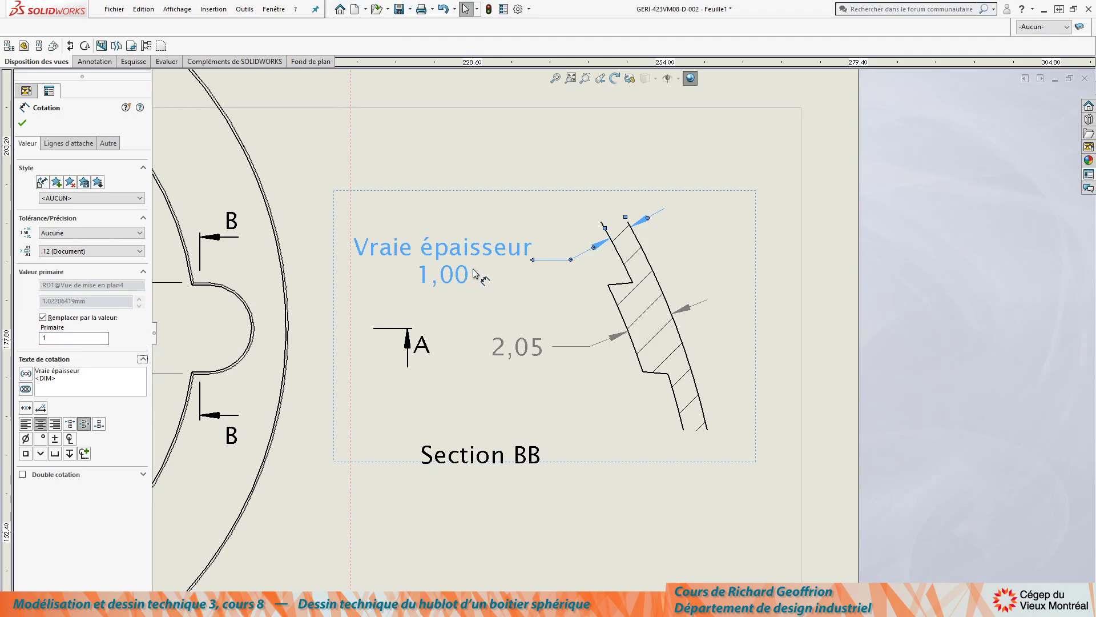
# Right-align the upper thickness dimension's text and shift it slightly up
pyautogui.click(55, 424)
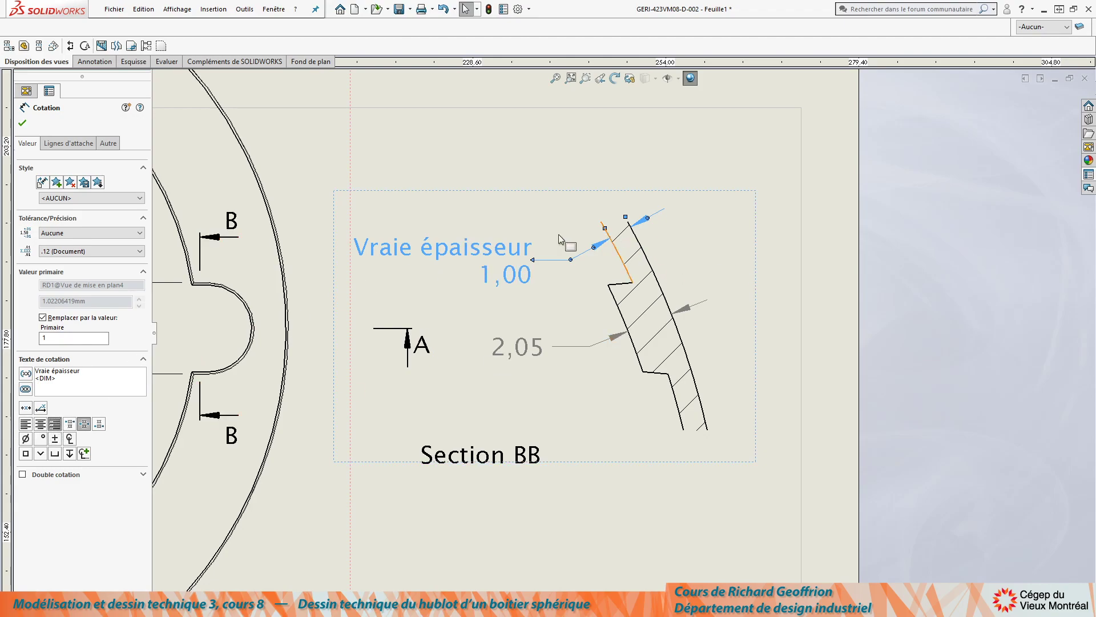
pyautogui.moveTo(461, 243)
pyautogui.mouseDown()
pyautogui.moveTo(455, 254)
pyautogui.moveTo(467, 246)
pyautogui.mouseUp()
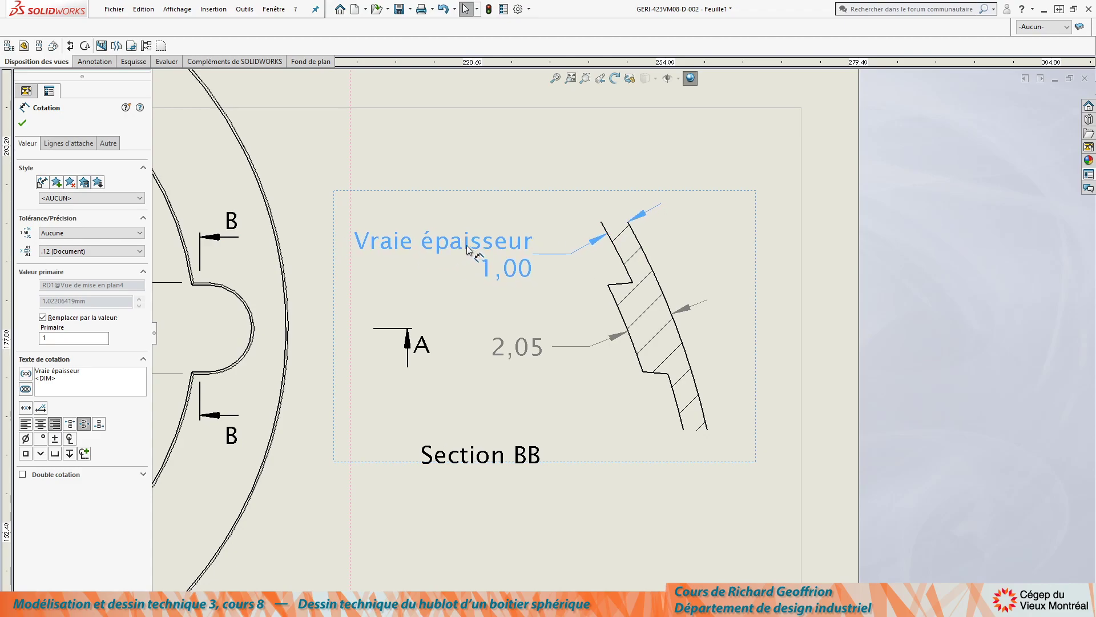
pyautogui.click(23, 123)
# Lower the thick portion's dimension toward the Section BB label and shift the section B-B view to the right
pyautogui.click(514, 350)
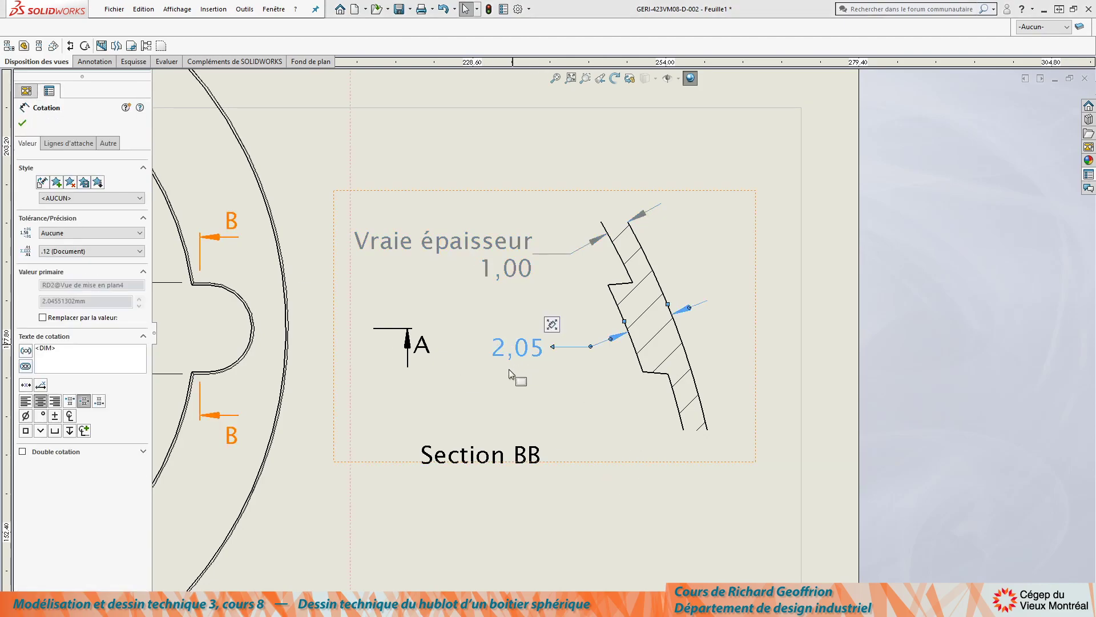
pyautogui.moveTo(514, 349); pyautogui.dragTo(510, 387)
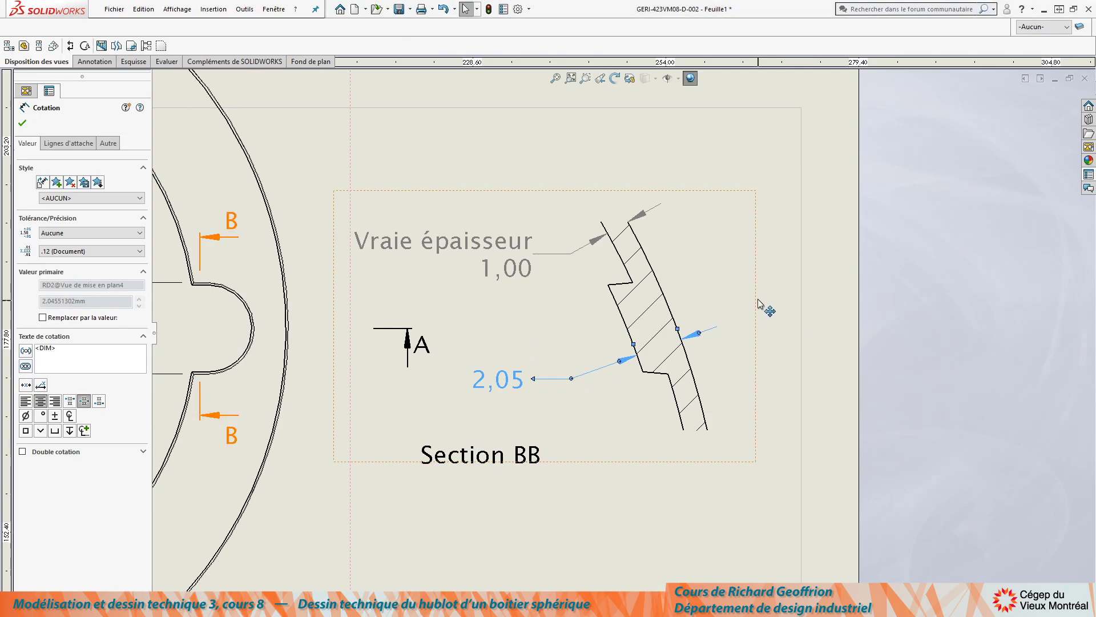
pyautogui.moveTo(757, 296); pyautogui.dragTo(824, 296)
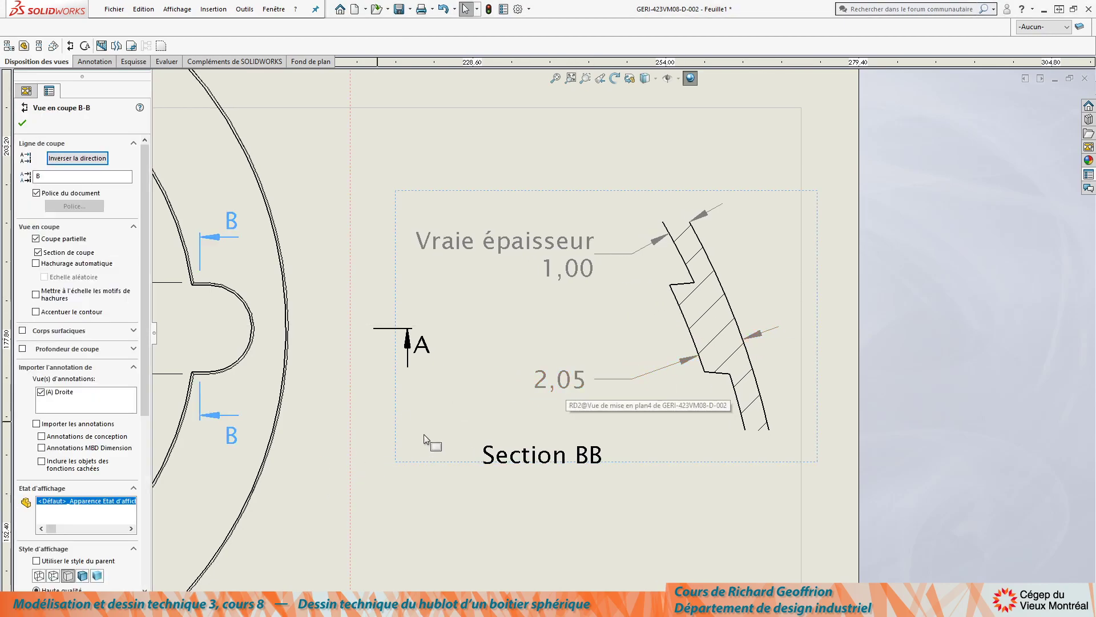
# Add the text line "Vraie épaisseur" above the lower thickness dimension's value and override that value with 2
pyautogui.click(543, 383)
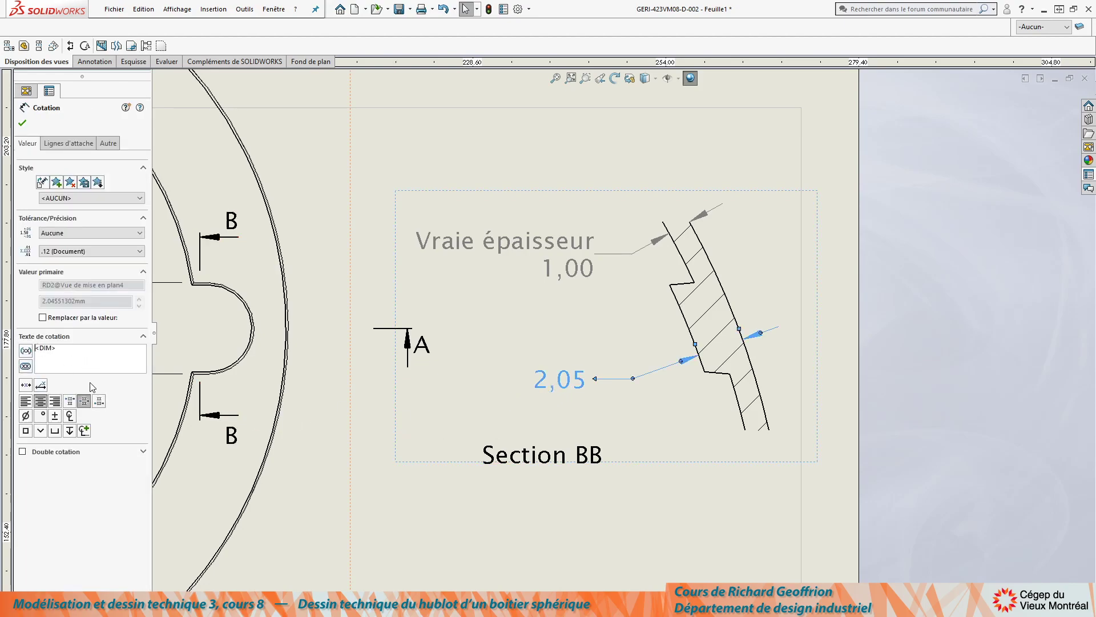
pyautogui.write('Vraie é')
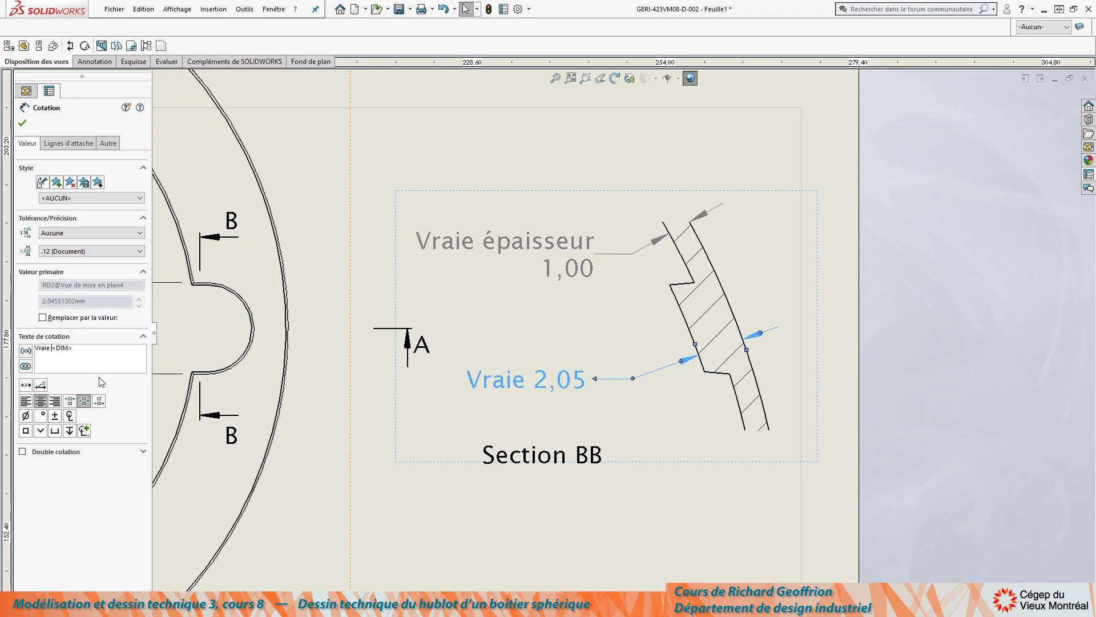
pyautogui.write('paisseur')
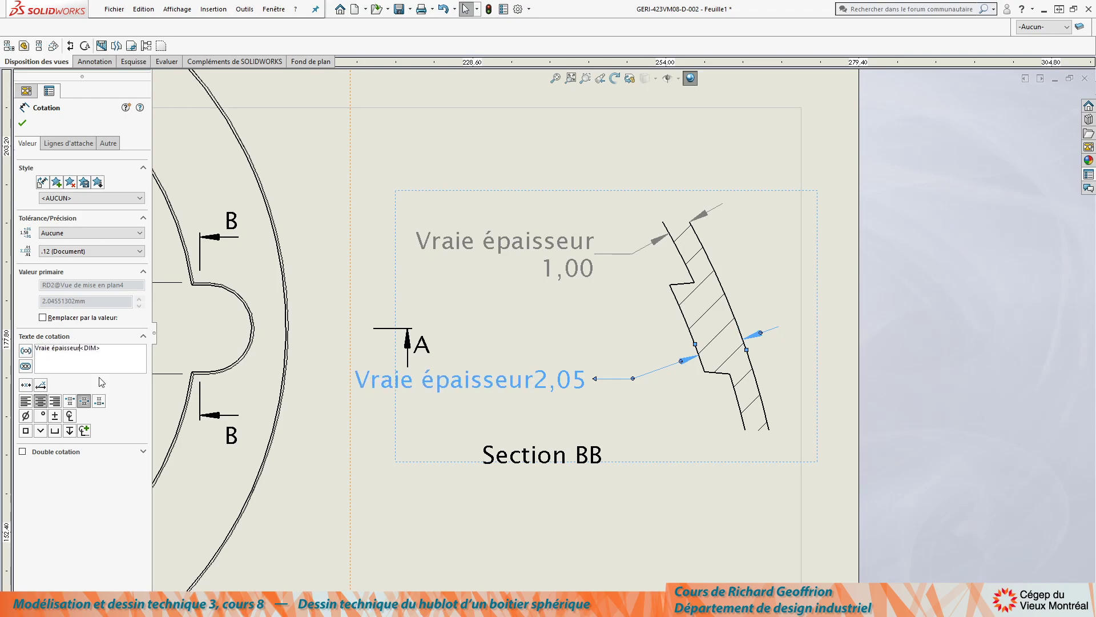
pyautogui.press('Return')
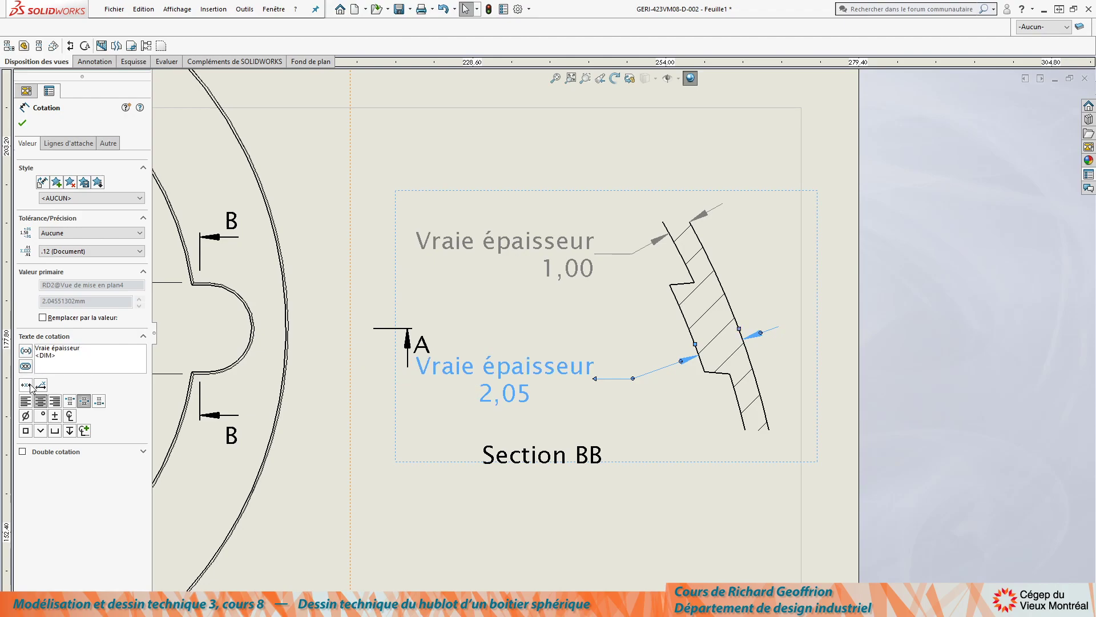
pyautogui.click(43, 318)
pyautogui.doubleClick(49, 337)
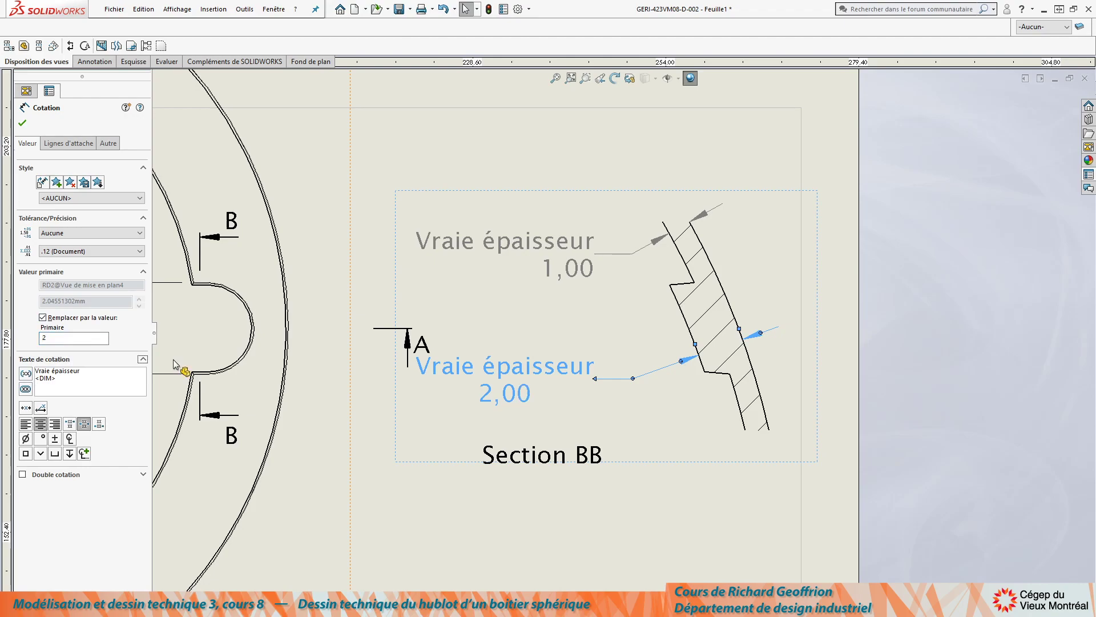
# Right-align the lower thickness dimension's text and move it closer to the section B-B profile
pyautogui.click(55, 423)
pyautogui.moveTo(551, 362); pyautogui.dragTo(584, 362)
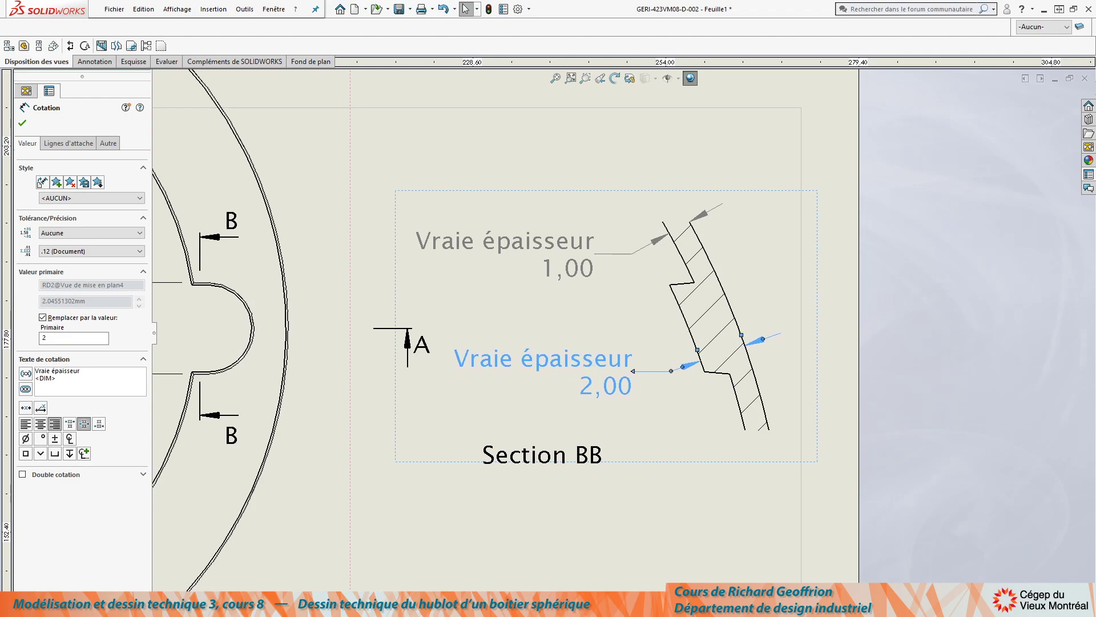
pyautogui.click(655, 525)
# Sketch a horizontal line about 4.4 mm long from the inner corner of the upper step in section B-B, extending right across the wall
pyautogui.scroll(-2, 730, 454)
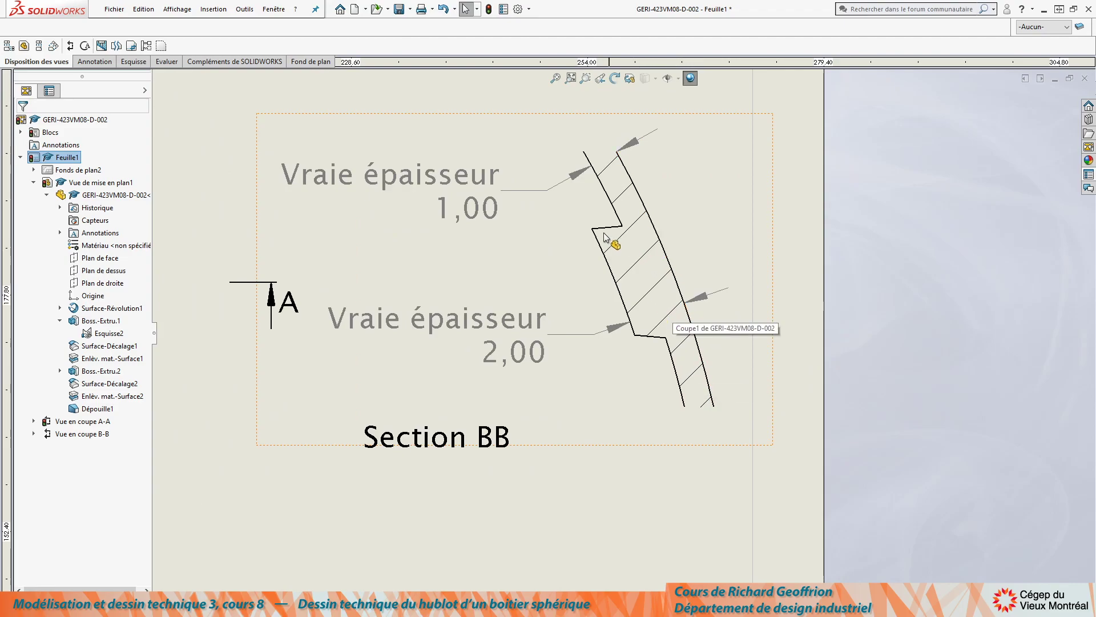
pyautogui.scroll(-2, 622, 238)
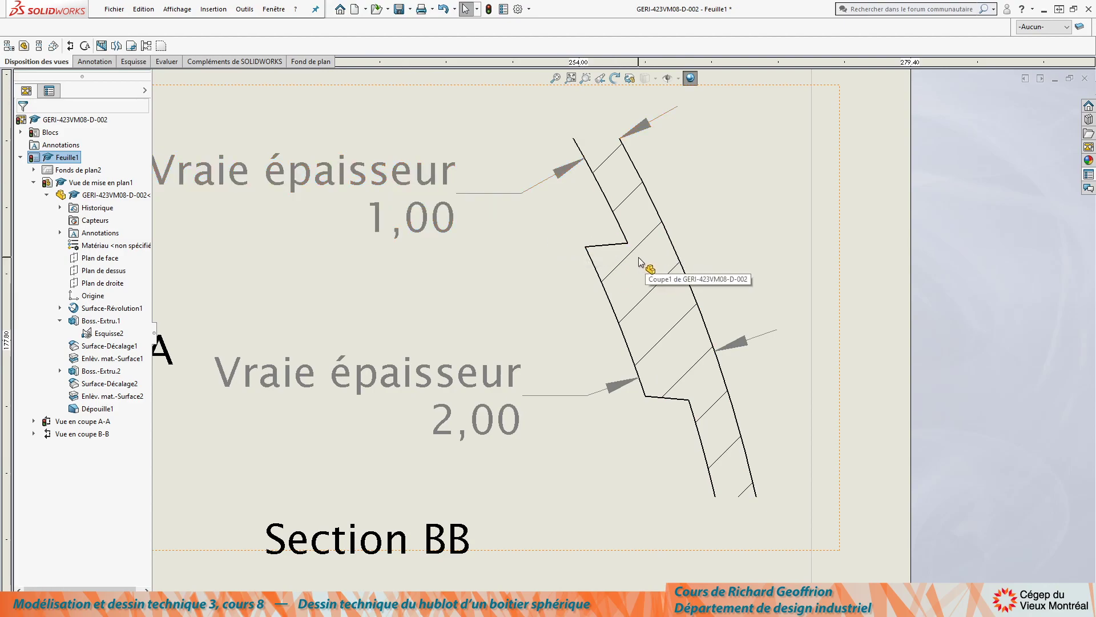
pyautogui.press('l')
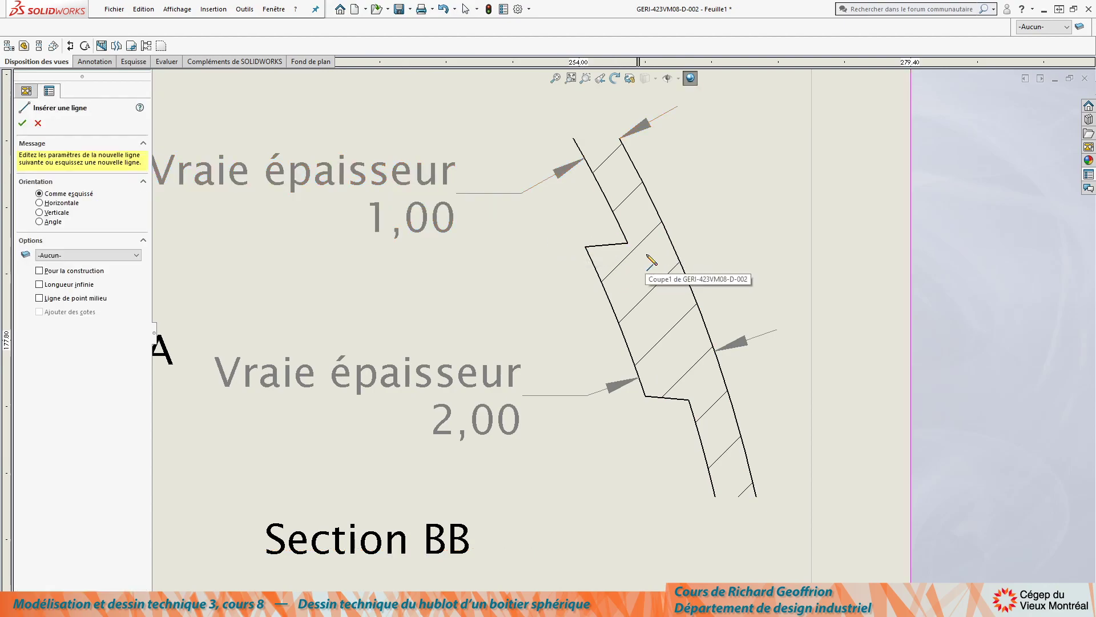
pyautogui.click(629, 245)
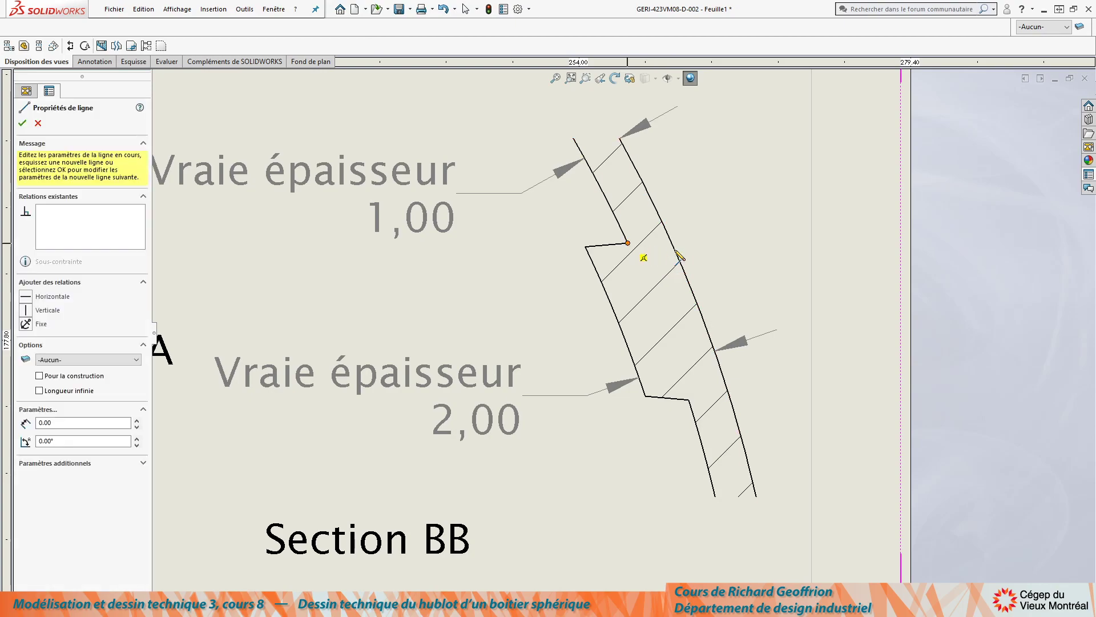
pyautogui.click(802, 244)
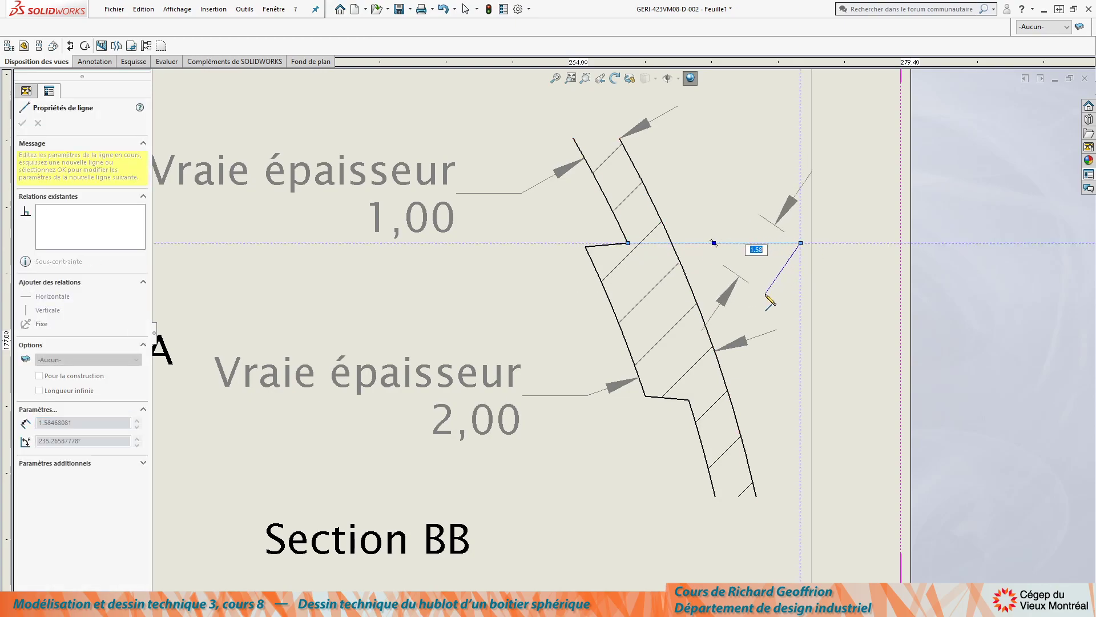
pyautogui.press('Escape')
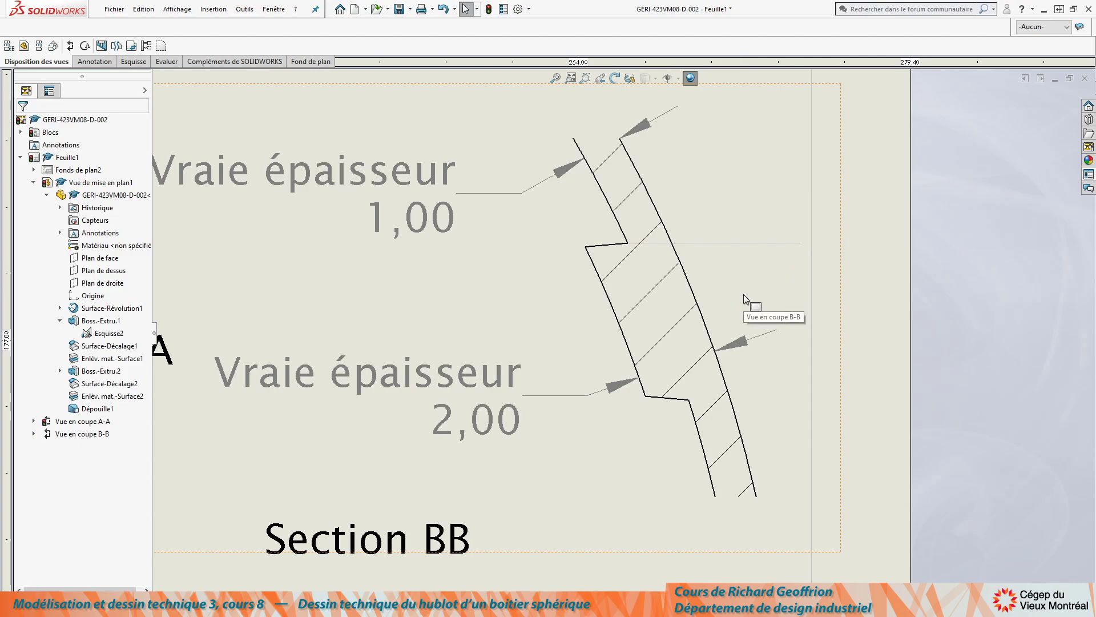
# Add a driven angle dimension between the horizontal line and the slanted upper step edge, with its text offset below the extension lines
pyautogui.moveTo(744, 293); pyautogui.dragTo(722, 281, button='right')
pyautogui.click(717, 244)
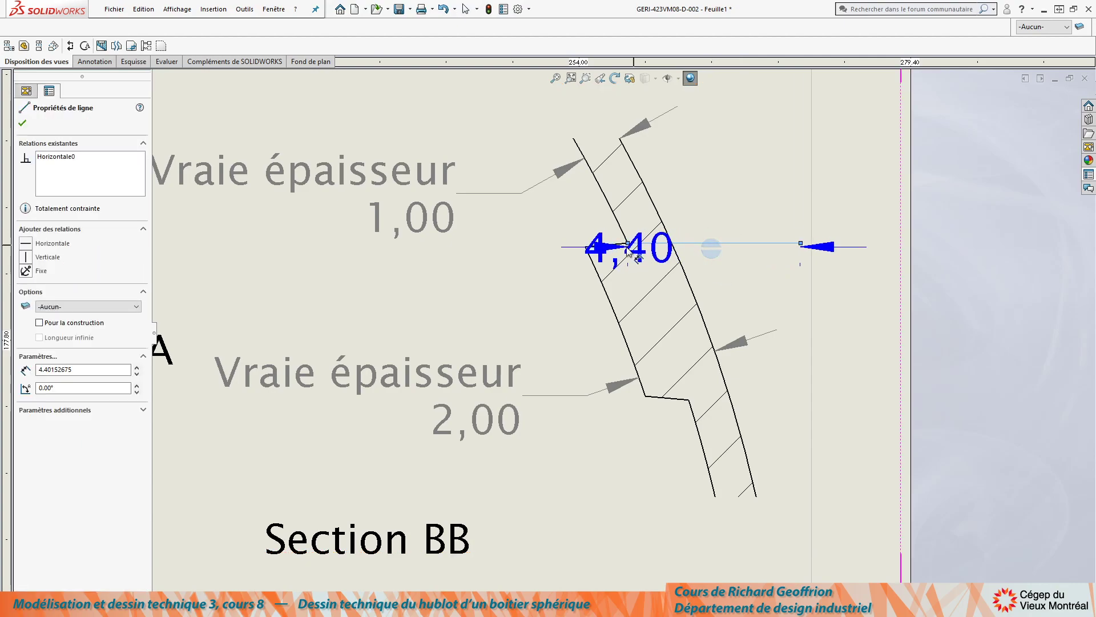
pyautogui.click(607, 249)
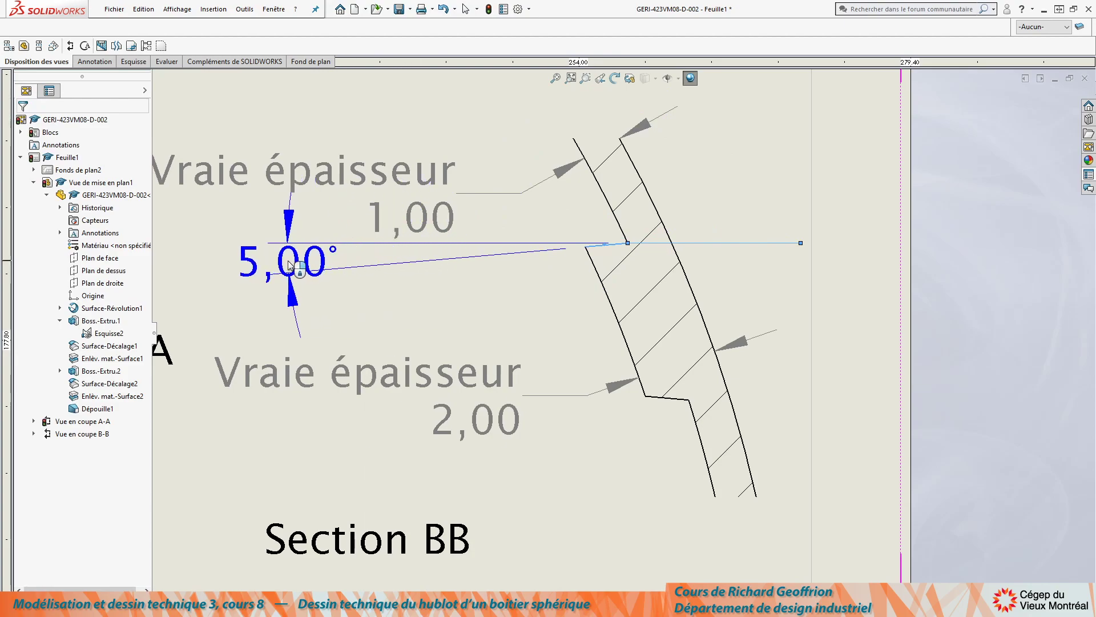
pyautogui.click(294, 264)
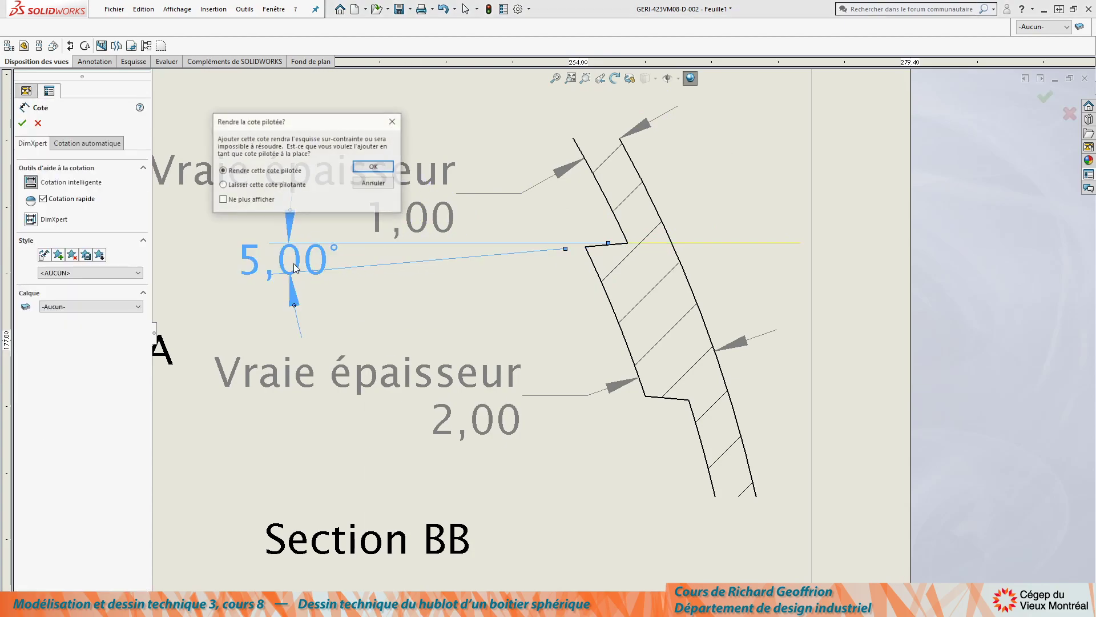
pyautogui.click(368, 167)
pyautogui.moveTo(293, 306); pyautogui.dragTo(357, 318)
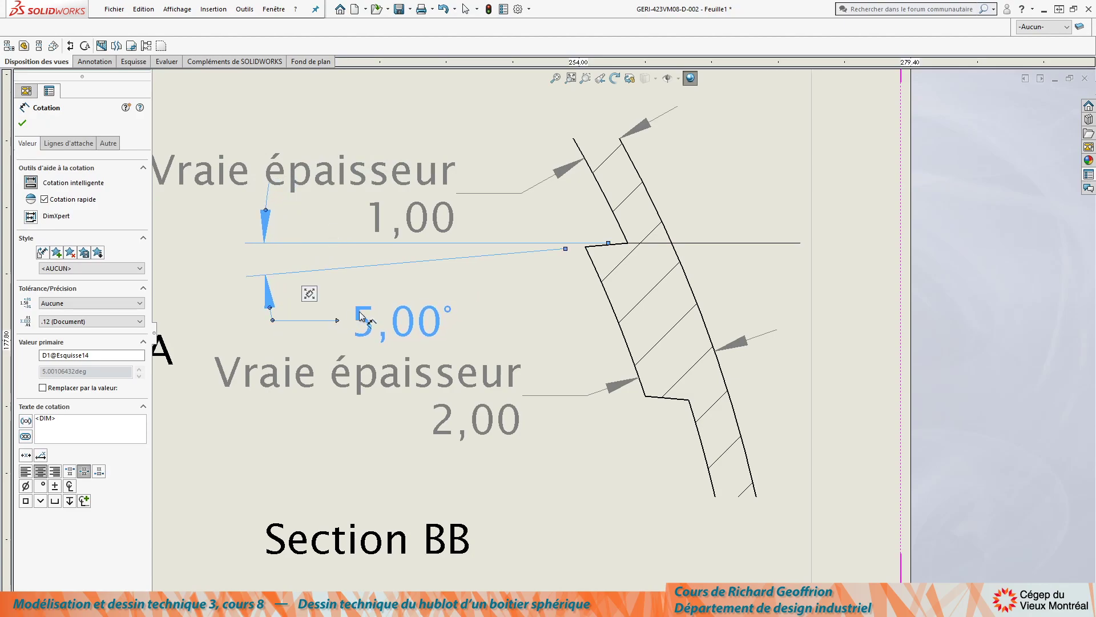
# Shift the upper thickness dimension slightly up and the angle dimension left to space out the section B-B annotations
pyautogui.scroll(3, 384, 290)
pyautogui.moveTo(463, 244)
pyautogui.mouseDown()
pyautogui.moveTo(490, 229)
pyautogui.moveTo(469, 244)
pyautogui.moveTo(478, 241)
pyautogui.mouseUp()
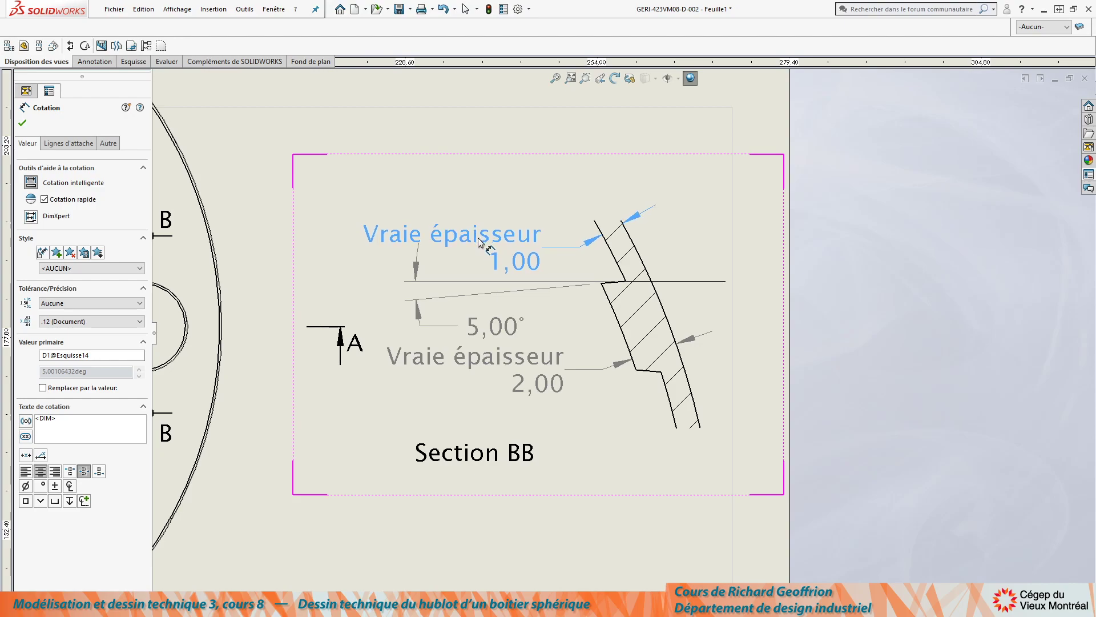
pyautogui.moveTo(480, 330)
pyautogui.mouseDown()
pyautogui.moveTo(340, 327)
pyautogui.moveTo(457, 332)
pyautogui.mouseUp()
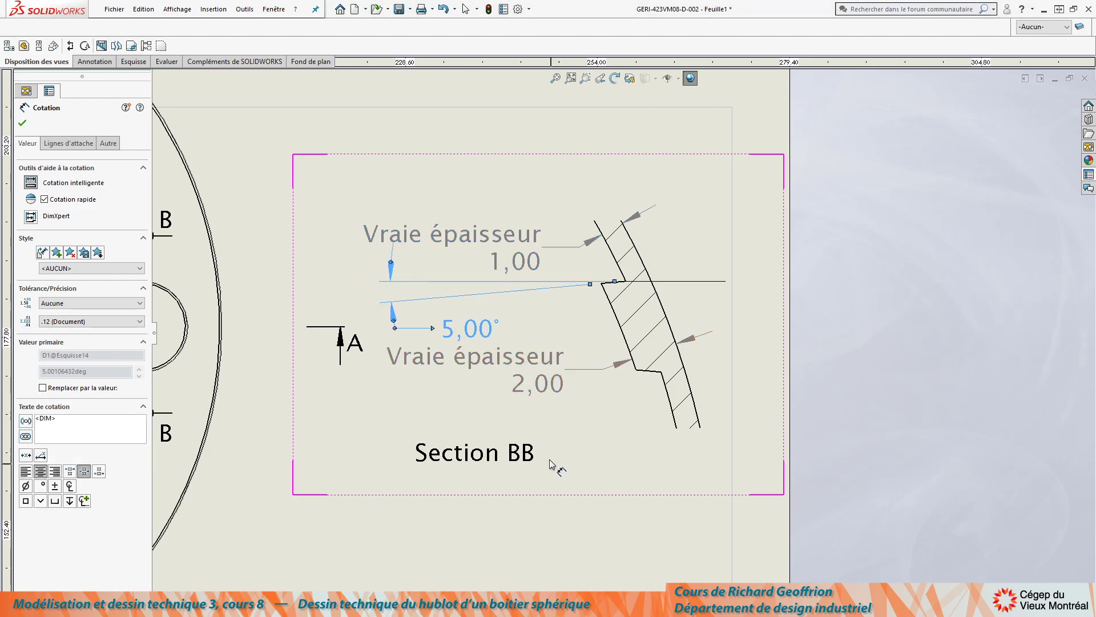
pyautogui.scroll(4, 631, 408)
pyautogui.scroll(2, 638, 384)
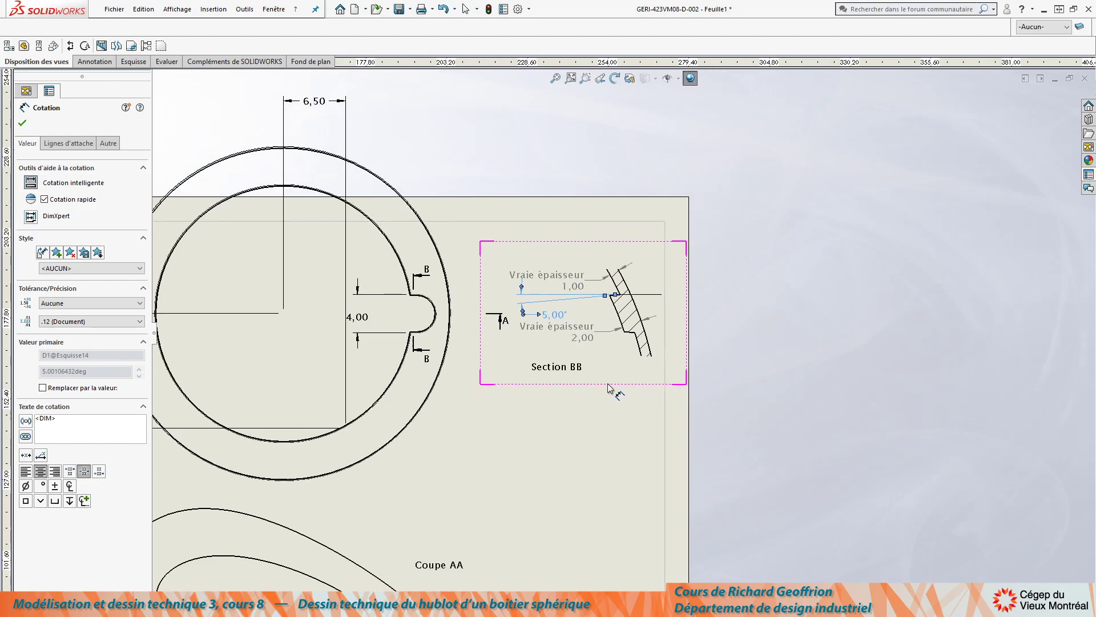
# Move the overall 35 mm dimension closer to section A-A, and shift section A-A and the bottom view slightly down the sheet
pyautogui.scroll(-2, 612, 313)
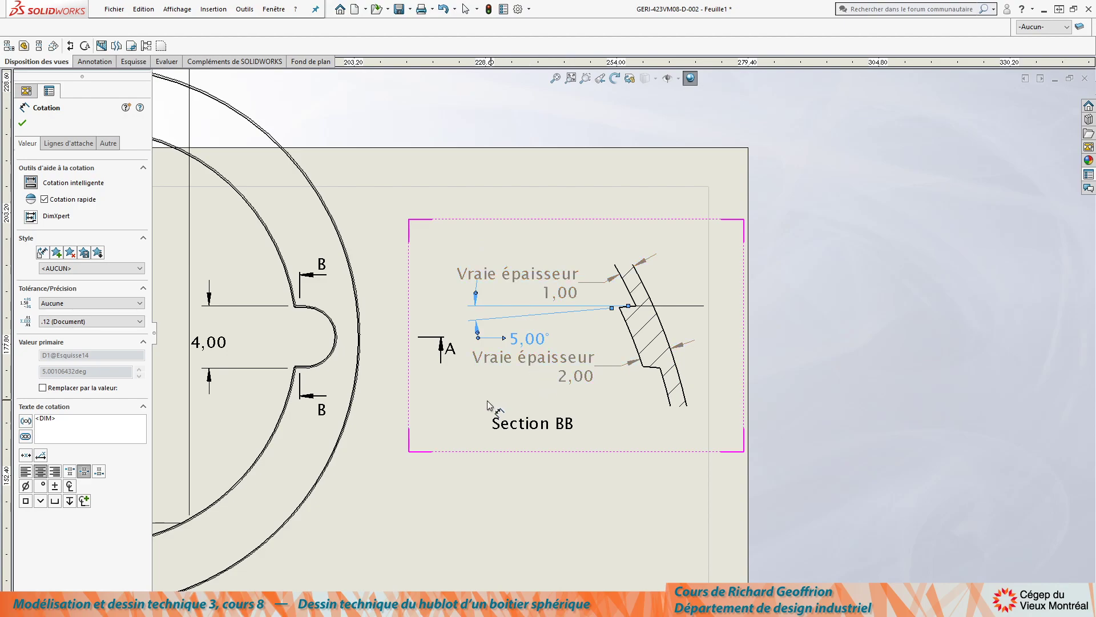
pyautogui.scroll(5, 461, 415)
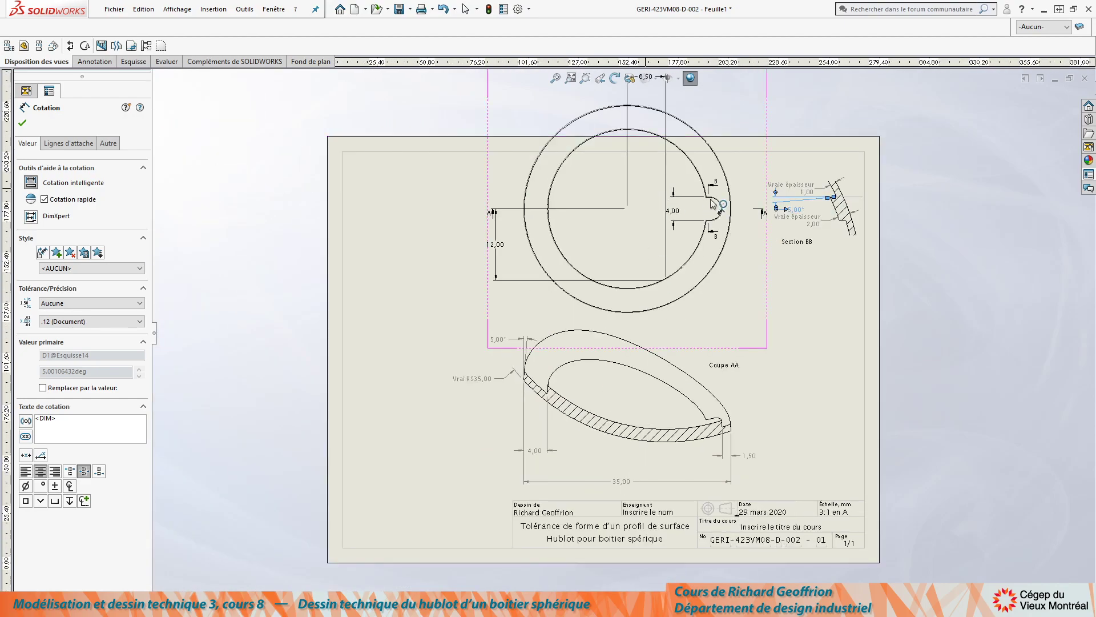
pyautogui.scroll(-3, 657, 276)
pyautogui.scroll(3, 687, 320)
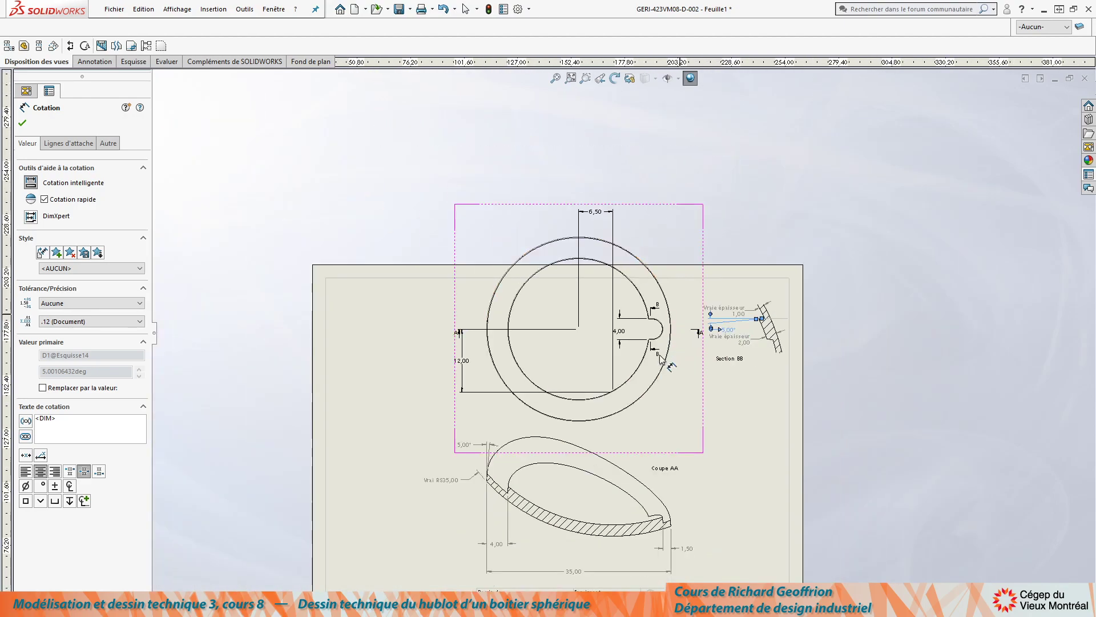
pyautogui.scroll(-2, 657, 276)
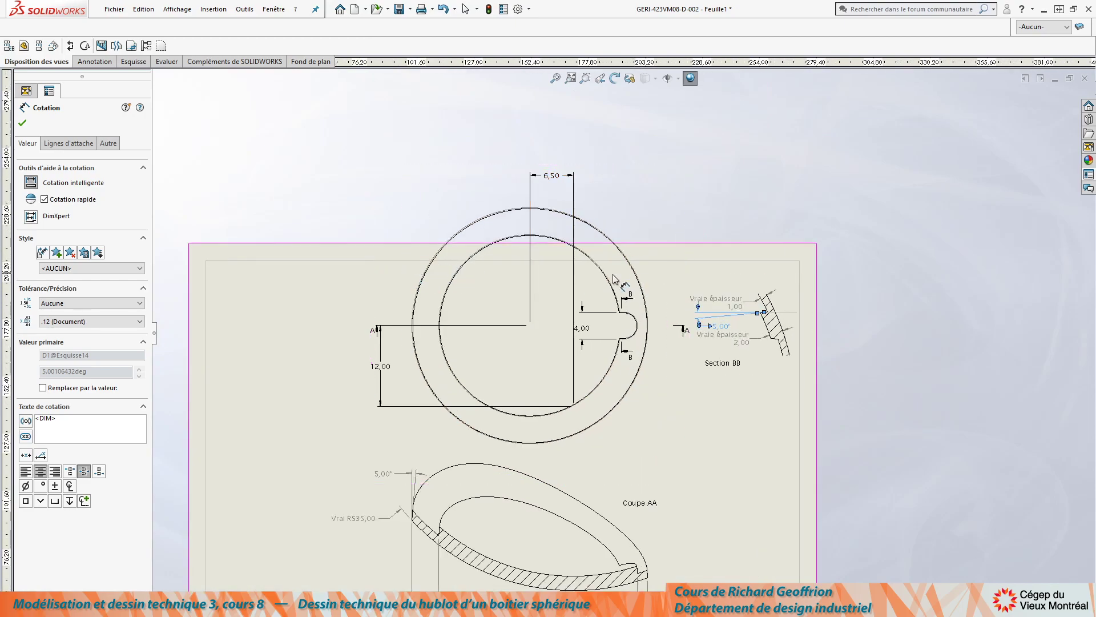
pyautogui.scroll(3, 679, 474)
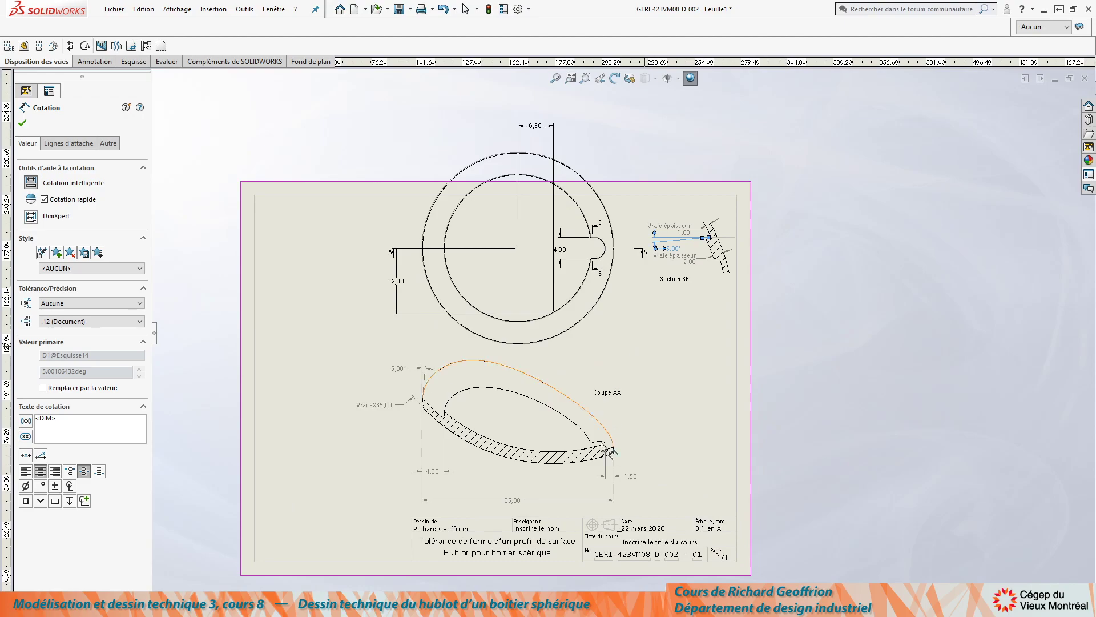
pyautogui.click(514, 494)
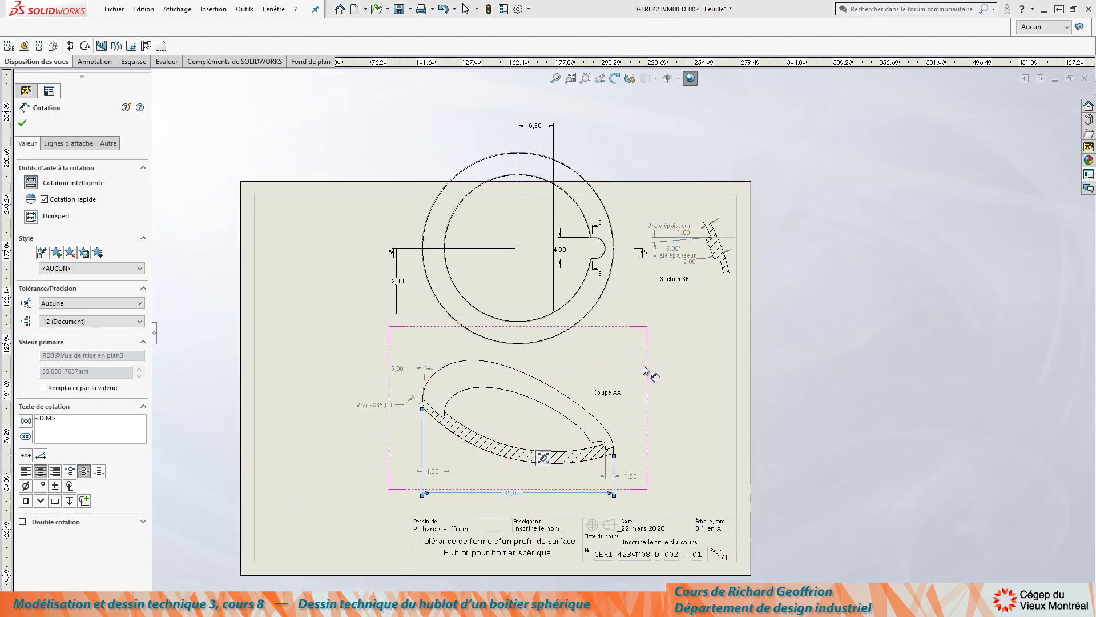
pyautogui.press('Escape')
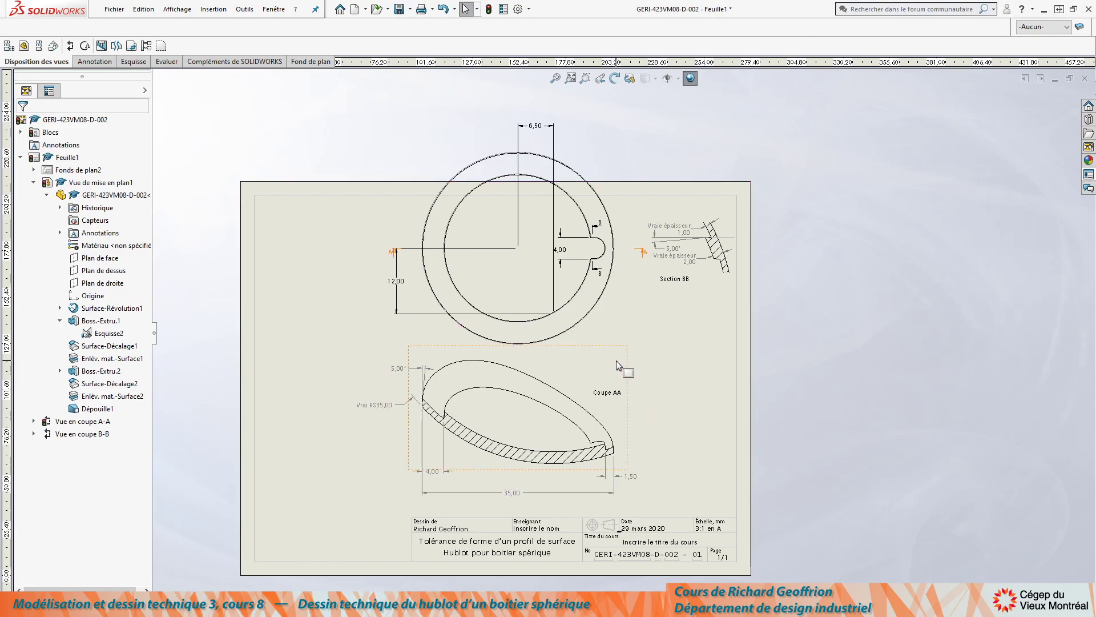
pyautogui.moveTo(616, 361)
pyautogui.mouseDown()
pyautogui.moveTo(624, 390)
pyautogui.moveTo(627, 380)
pyautogui.mouseUp()
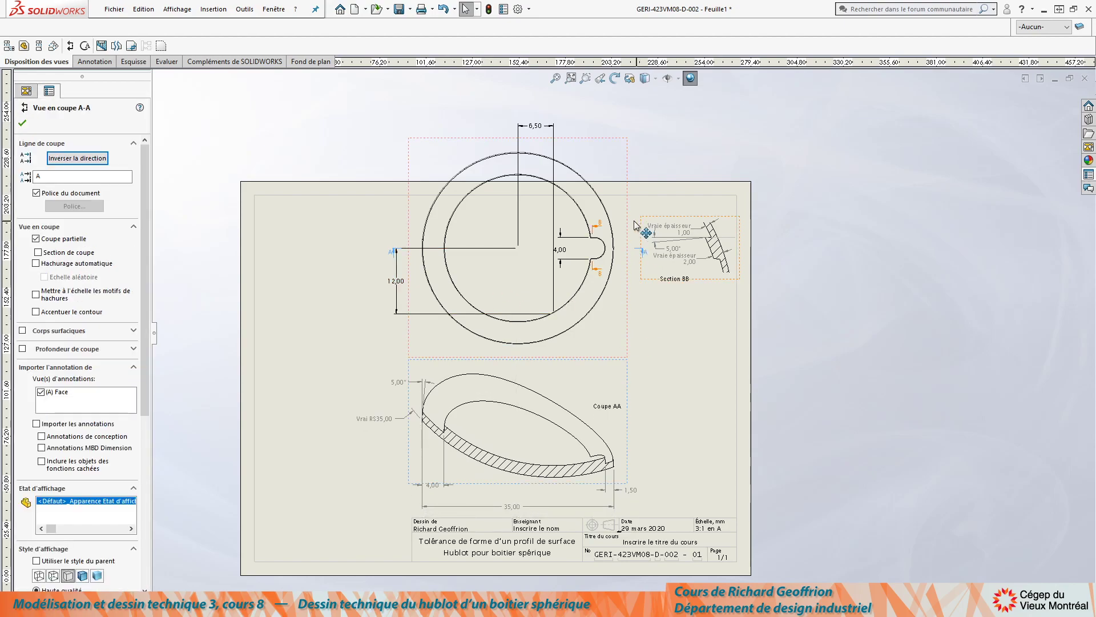
pyautogui.moveTo(628, 209); pyautogui.dragTo(628, 215)
# Reposition the 6.50 mm dimension below the bottom view and the 12 mm dimension outside its left edge, clear of the section A arrow
pyautogui.moveTo(541, 158); pyautogui.dragTo(540, 372)
pyautogui.moveTo(397, 287); pyautogui.dragTo(412, 295)
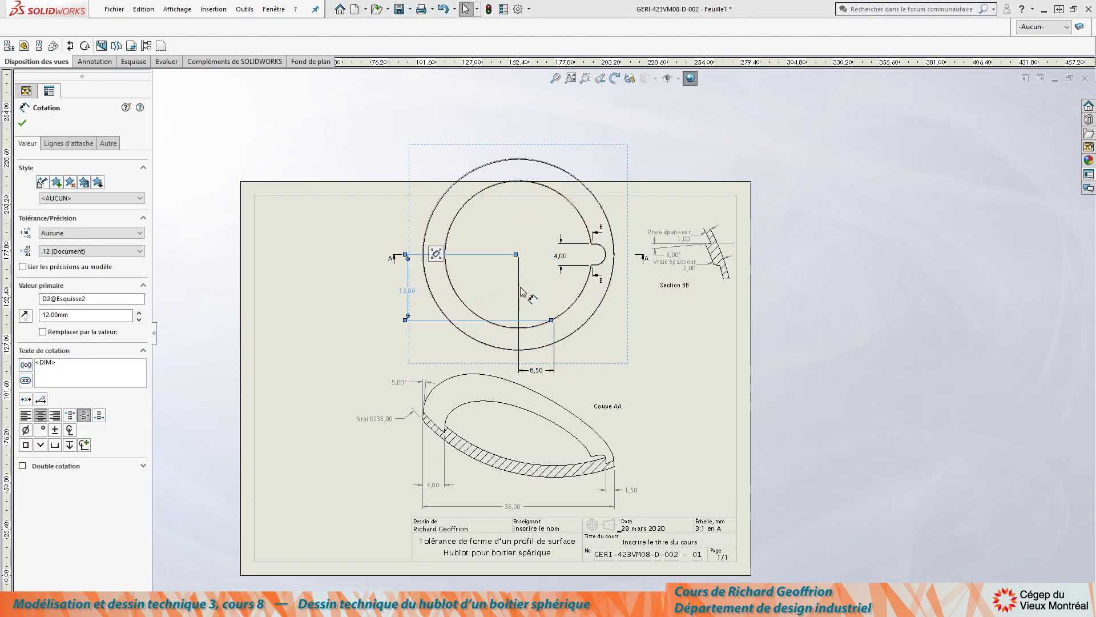
pyautogui.moveTo(405, 293); pyautogui.dragTo(374, 291)
pyautogui.click(363, 332)
# Sketch a closed spline on the bottom view, with a wavy break line across the upper rings and a loop enclosing the lower part
pyautogui.scroll(-1, 514, 259)
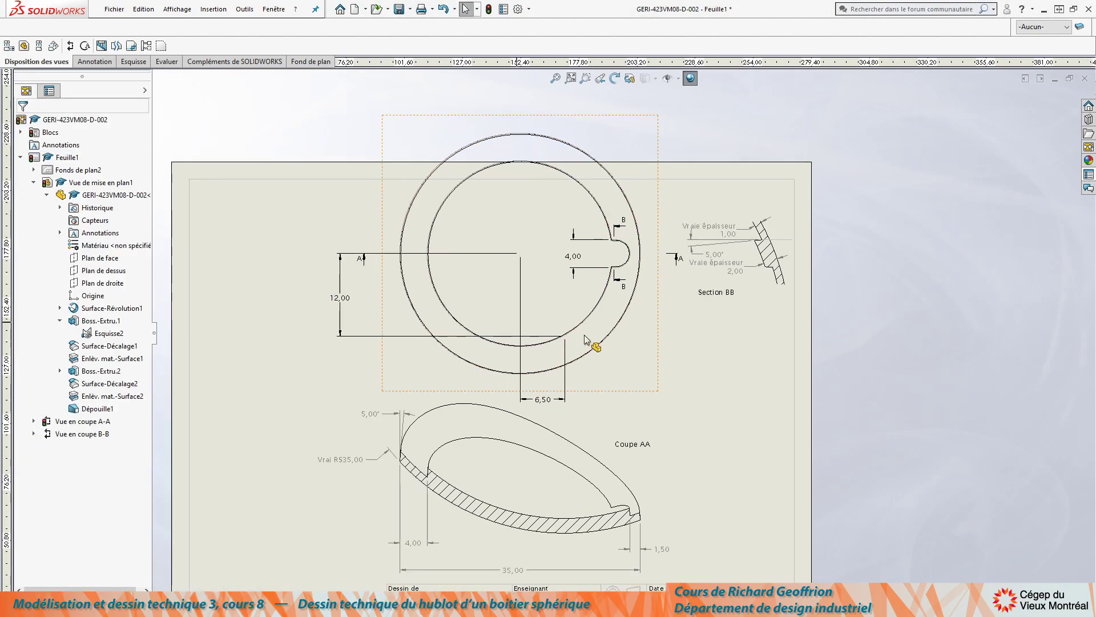
pyautogui.scroll(1, 601, 239)
pyautogui.scroll(-1, 602, 243)
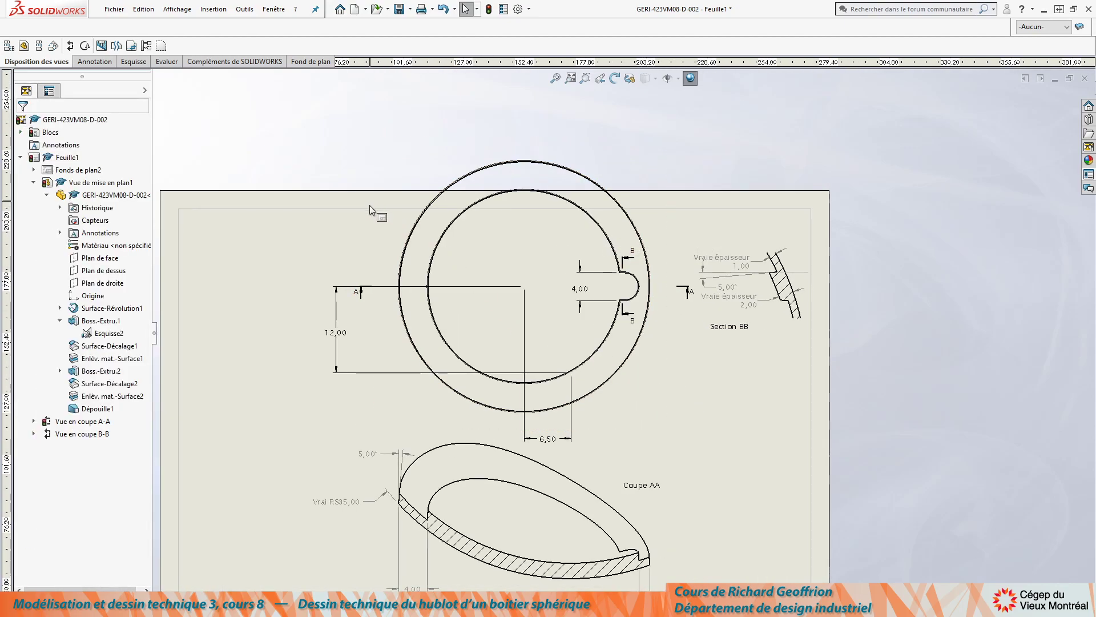
pyautogui.doubleClick(389, 242)
pyautogui.press('s')
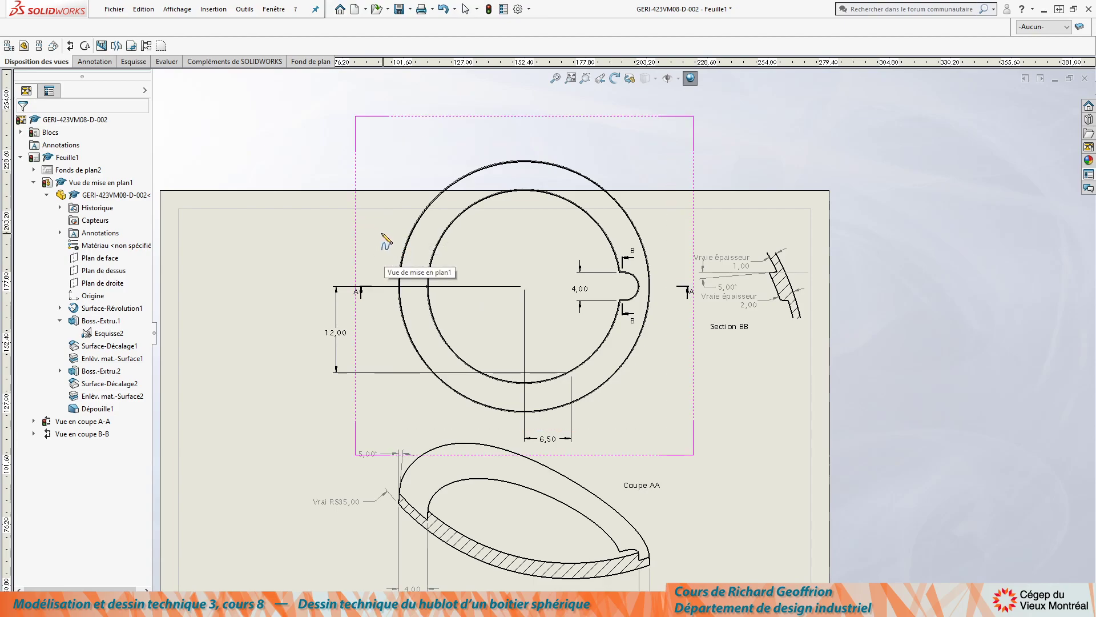
pyautogui.click(386, 230)
pyautogui.click(404, 218)
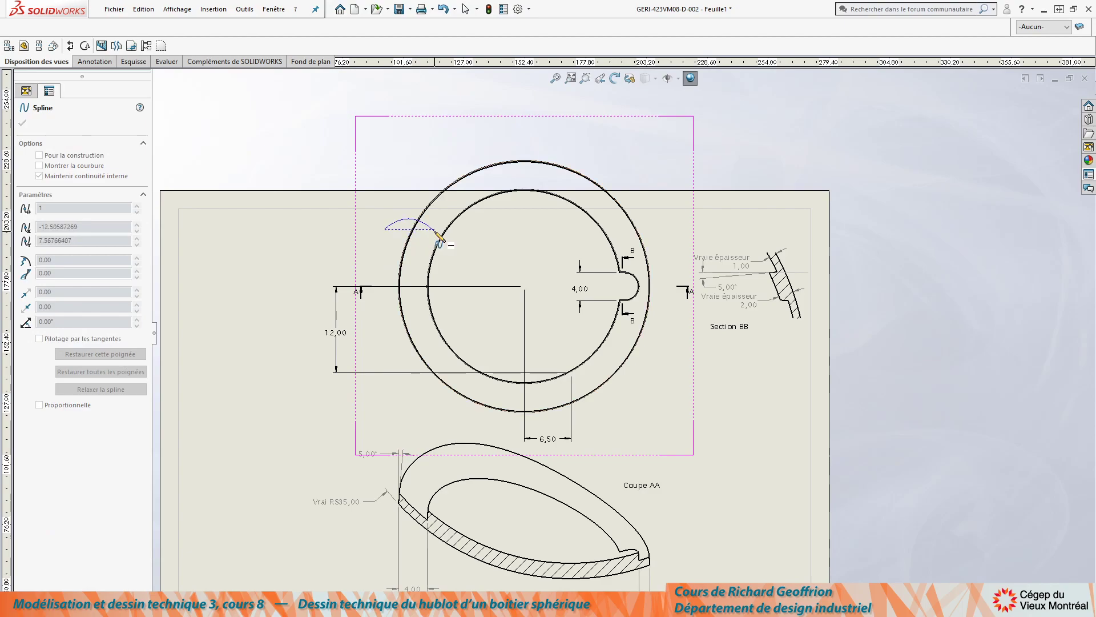
pyautogui.click(460, 225)
pyautogui.click(485, 234)
pyautogui.click(508, 228)
pyautogui.click(531, 244)
pyautogui.click(553, 232)
pyautogui.click(574, 259)
pyautogui.click(601, 229)
pyautogui.click(618, 239)
pyautogui.click(623, 226)
pyautogui.click(657, 227)
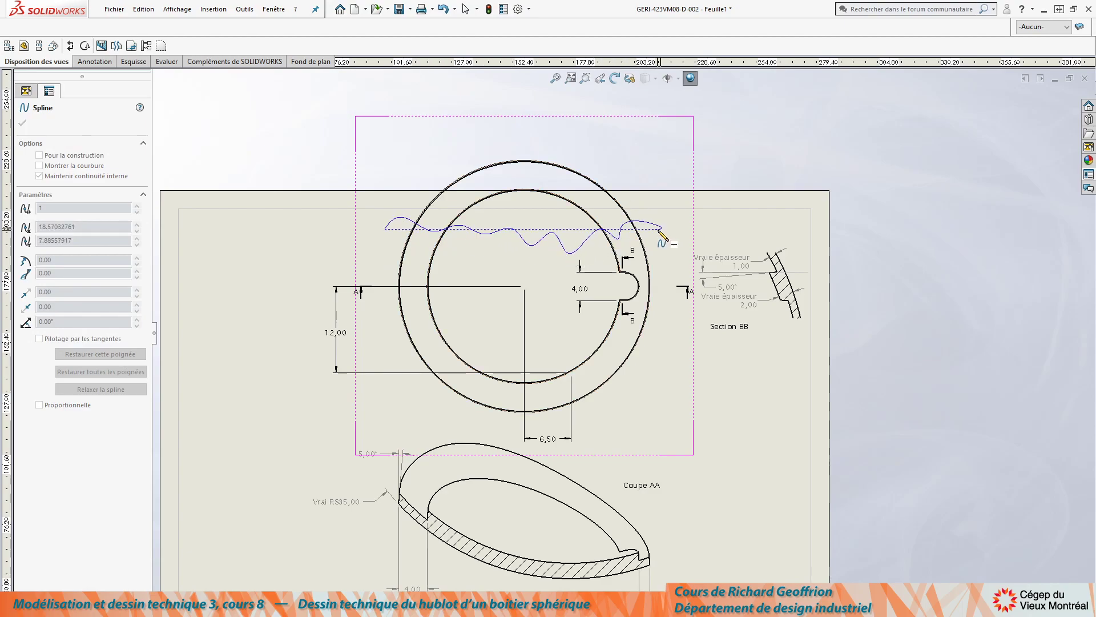
pyautogui.doubleClick(669, 275)
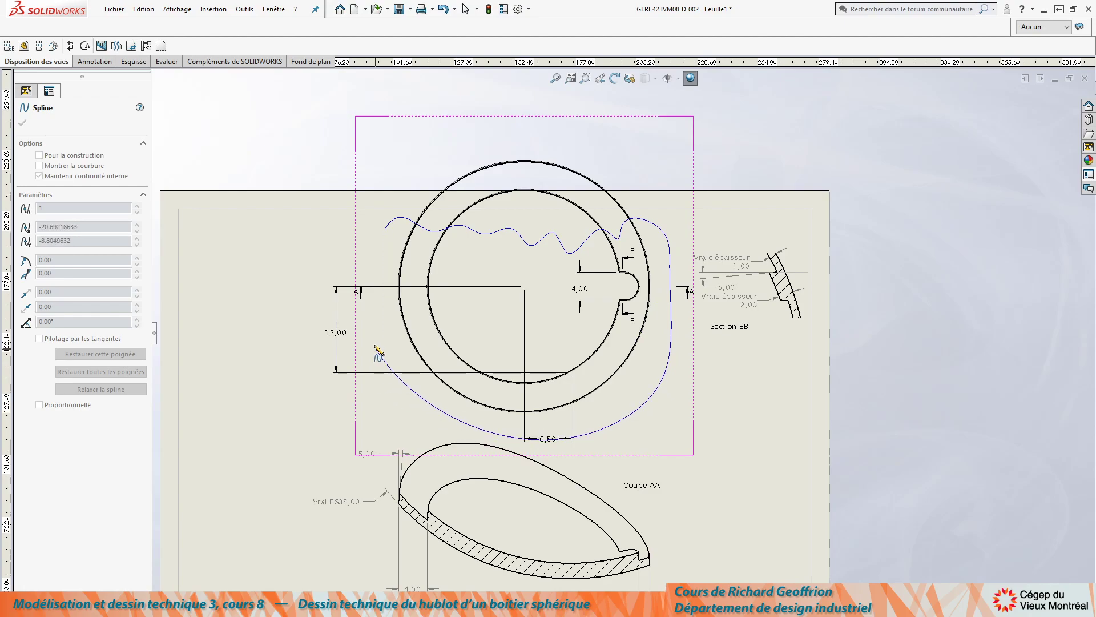
pyautogui.click(385, 228)
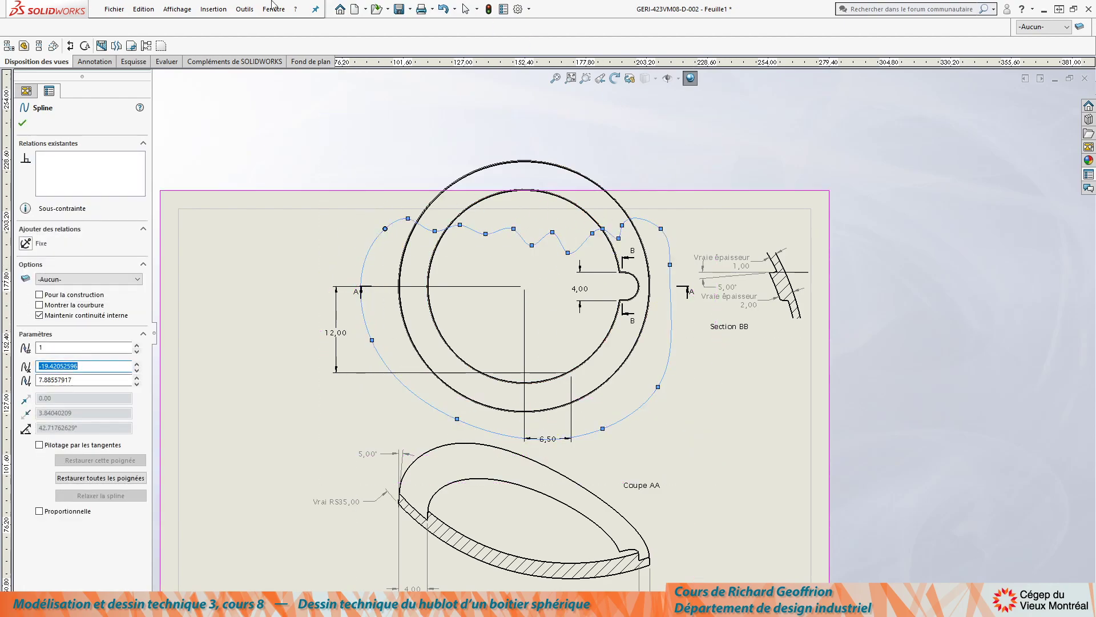
# Crop the bottom view to the closed spline so that only the area below the wavy break line is shown
pyautogui.click(131, 47)
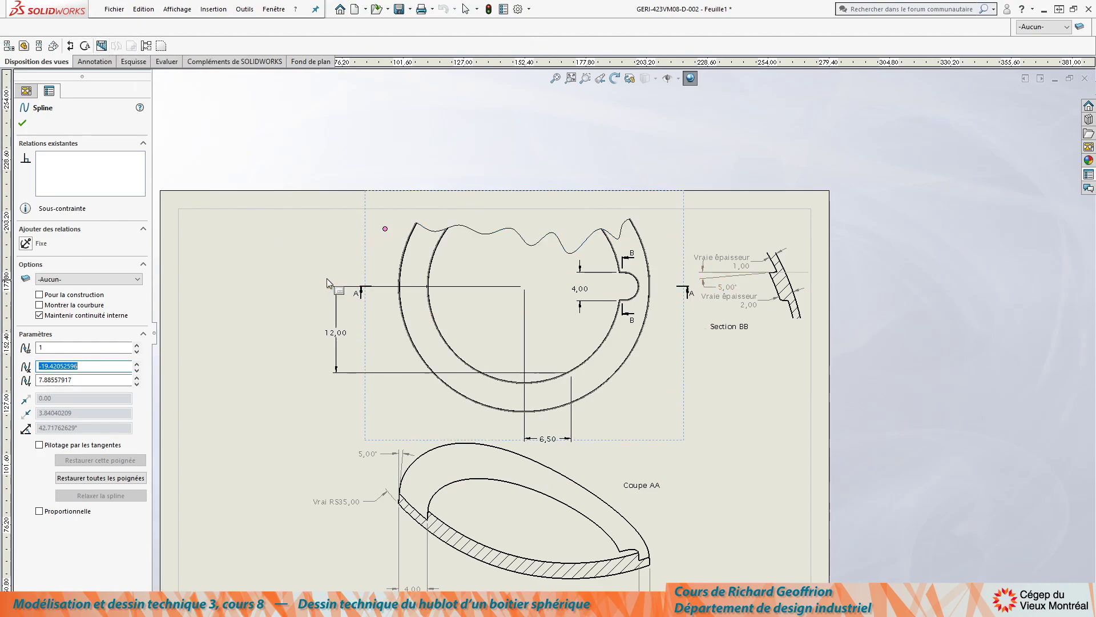
pyautogui.click(302, 264)
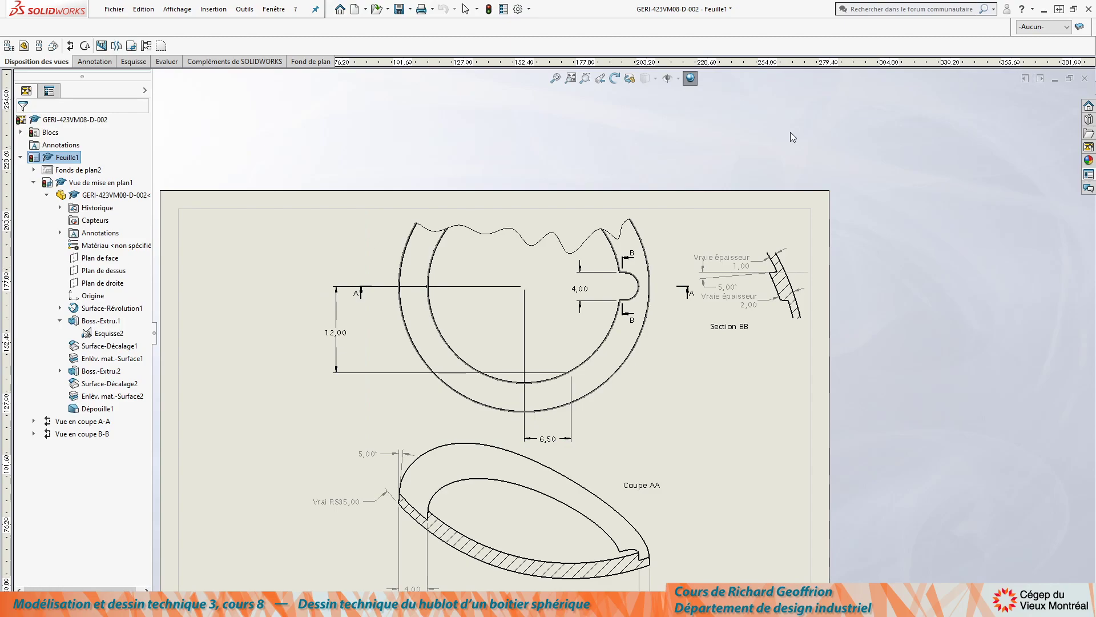
pyautogui.scroll(3, 628, 399)
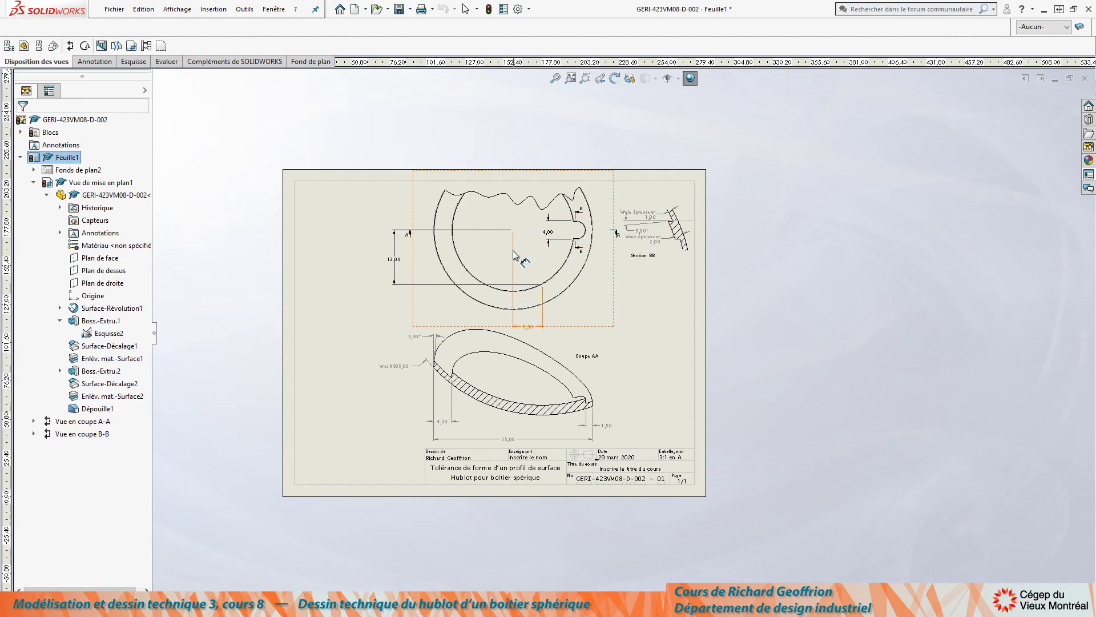
# Add a centre mark with extended lines to the outer circular edge of the cropped bottom view
pyautogui.scroll(-2, 516, 253)
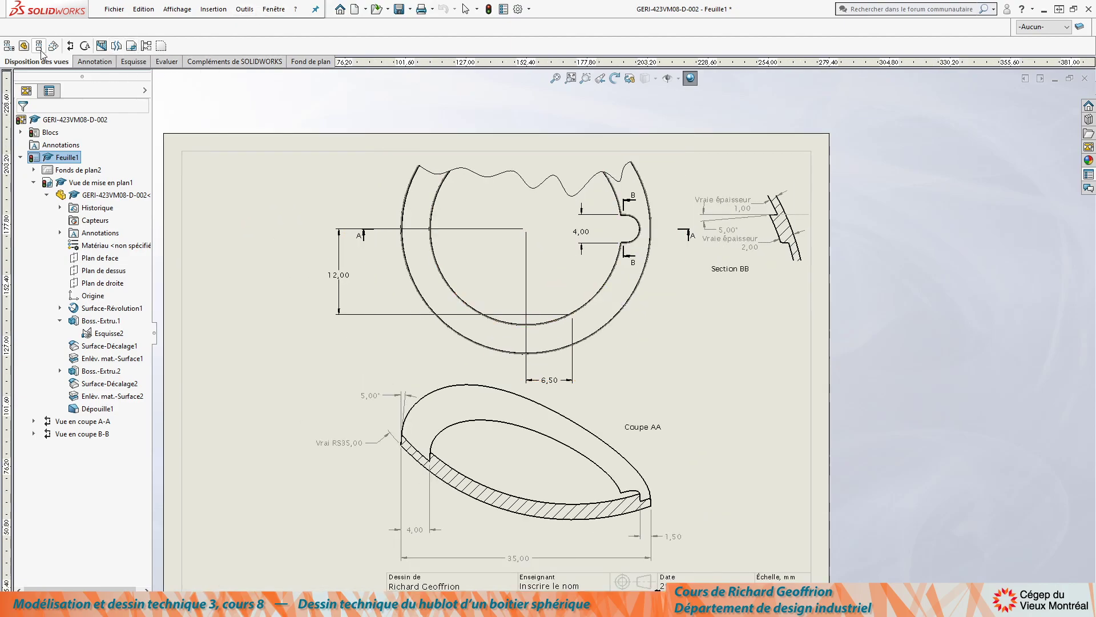
pyautogui.click(93, 62)
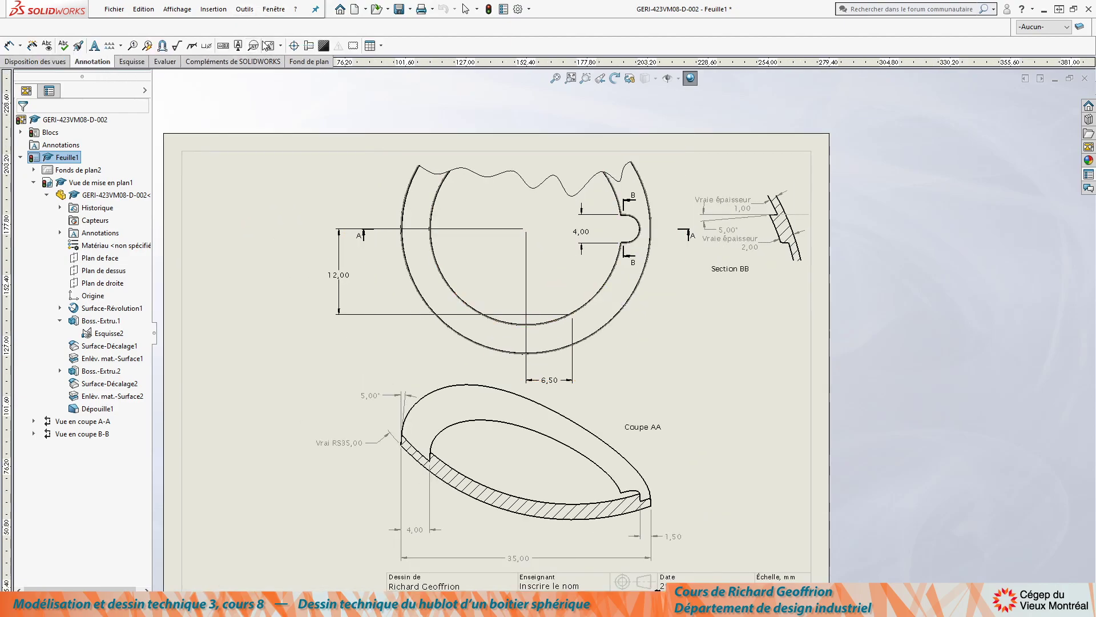
pyautogui.click(293, 46)
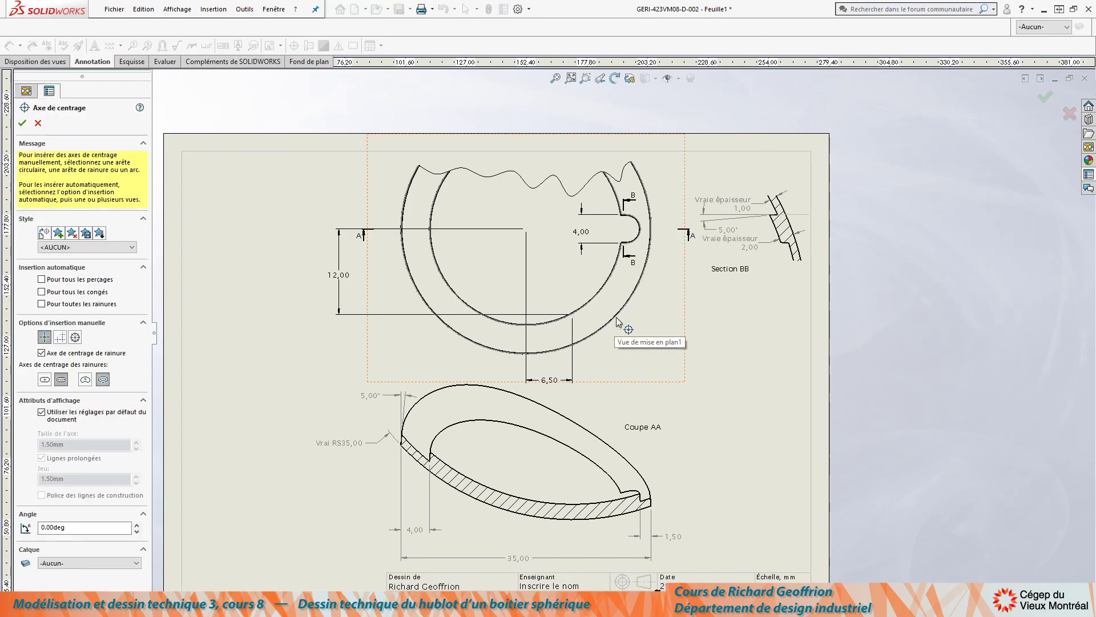
pyautogui.click(617, 321)
pyautogui.click(37, 123)
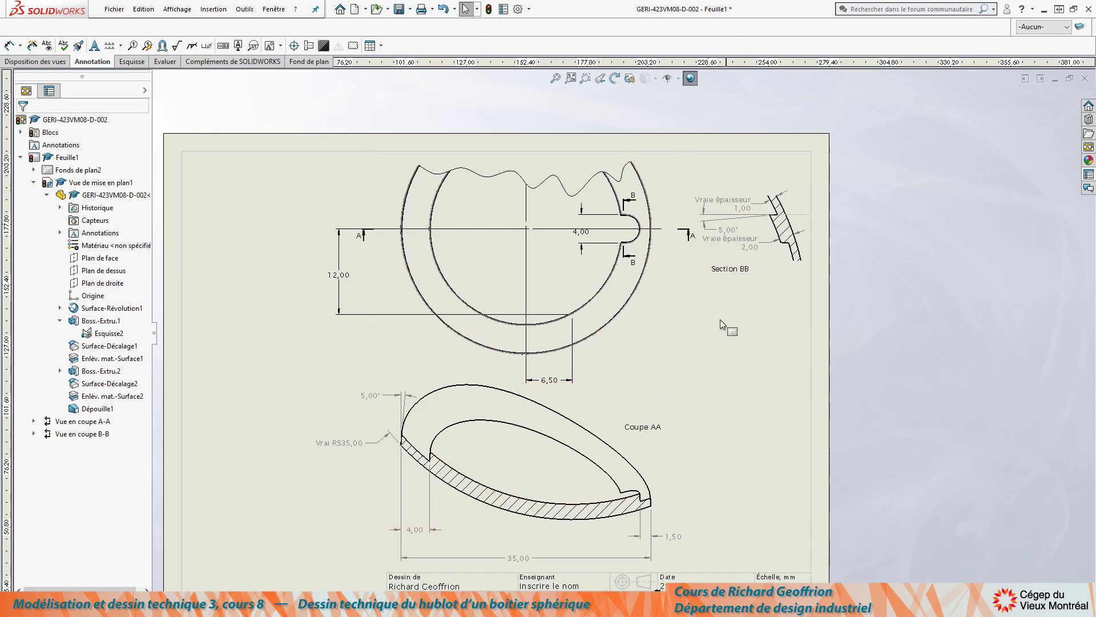
pyautogui.scroll(3, 620, 361)
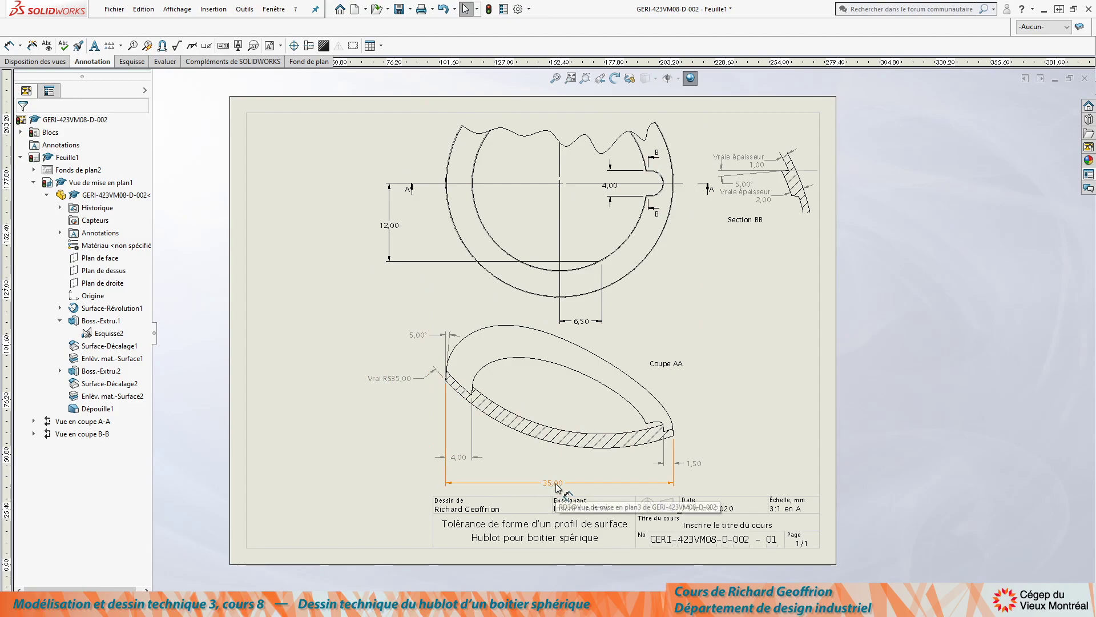
pyautogui.scroll(-2, 558, 486)
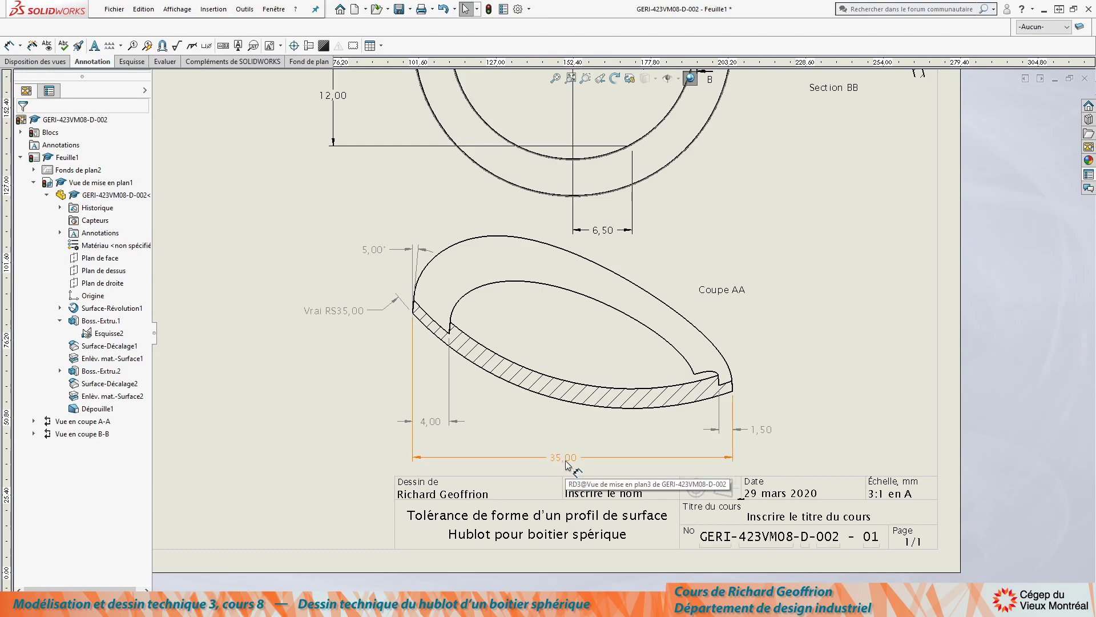
pyautogui.scroll(3, 646, 458)
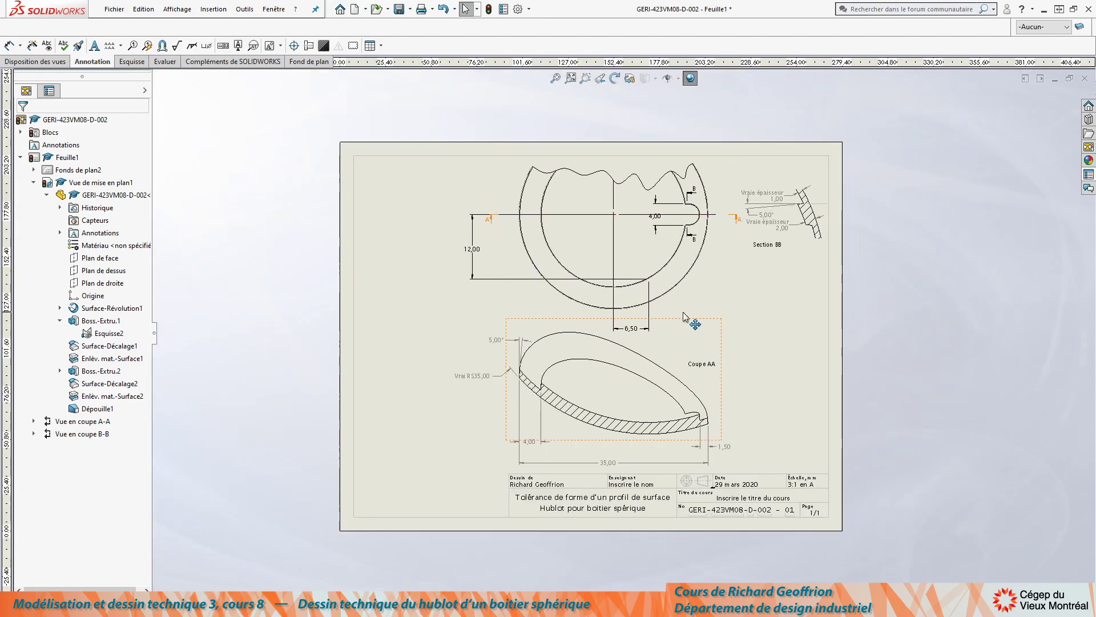